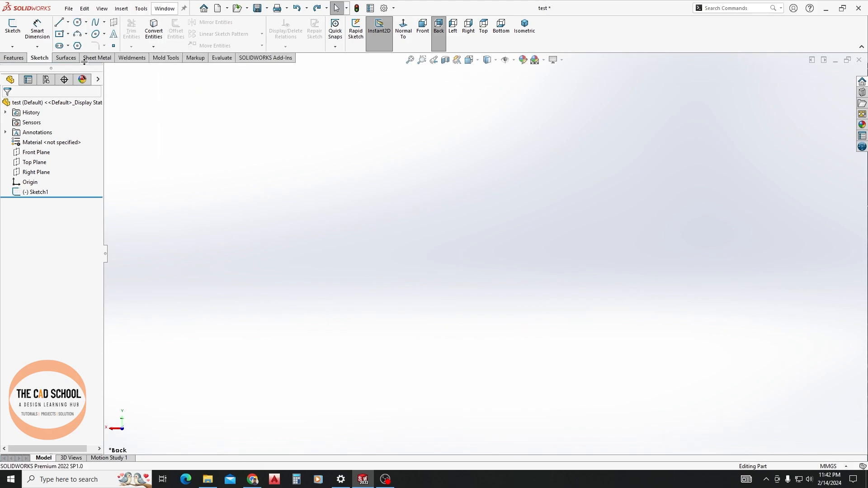
Start a new sketch on the Front Plane with the view set normal to it
left_click(59, 34)
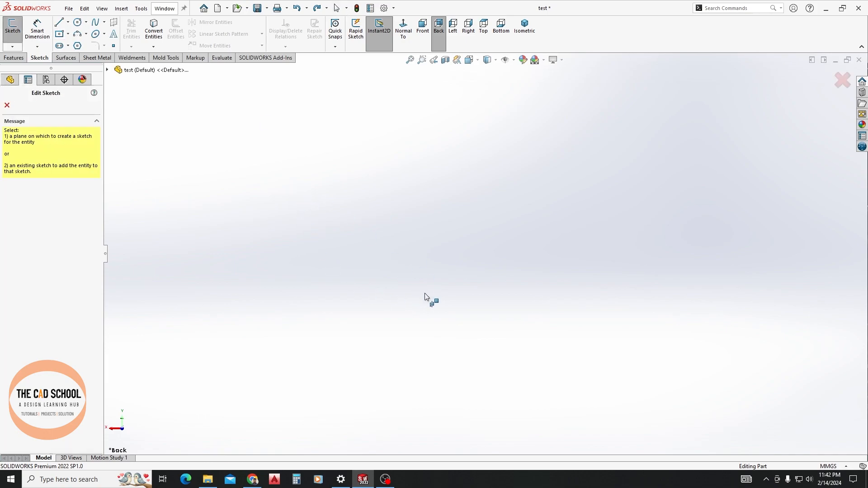
key("Escape")
left_click(39, 153)
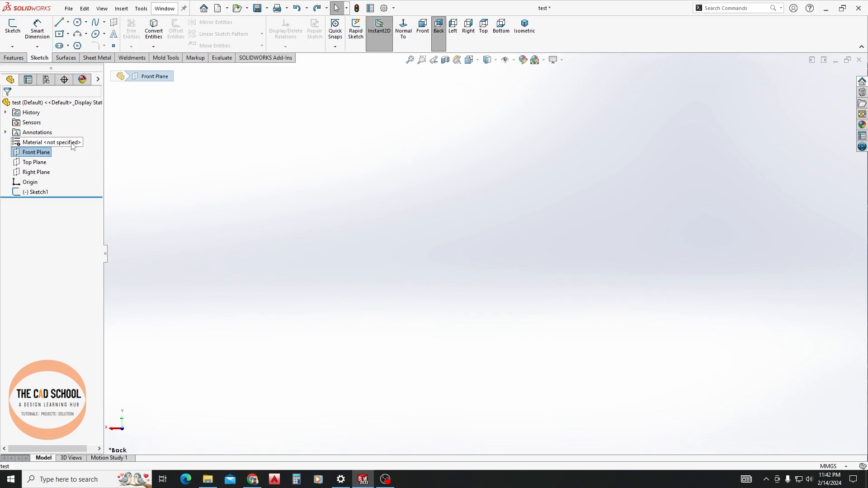
left_click(404, 33)
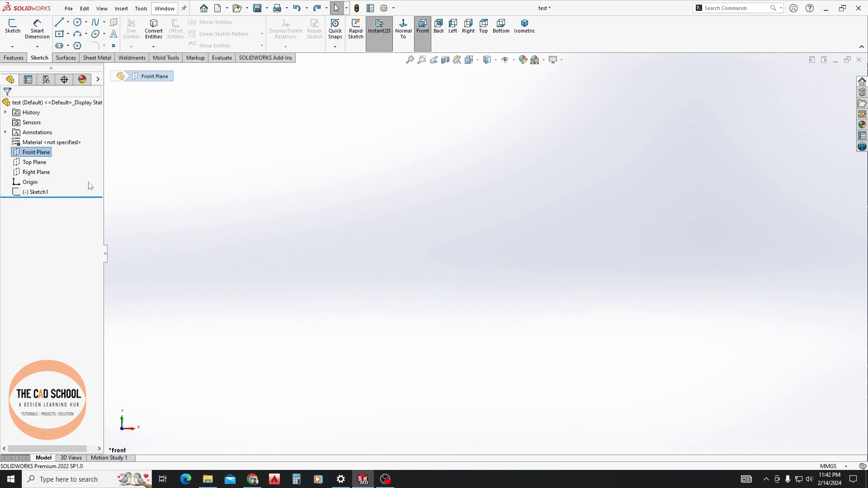
left_click(13, 27)
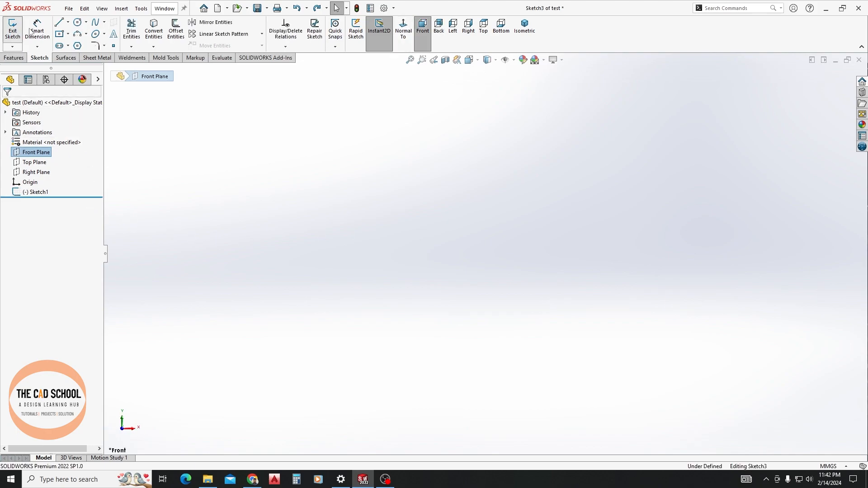
Draw a center rectangle about 104 mm wide and 69 mm high, up and to the left of the origin
left_click(59, 34)
left_click(280, 182)
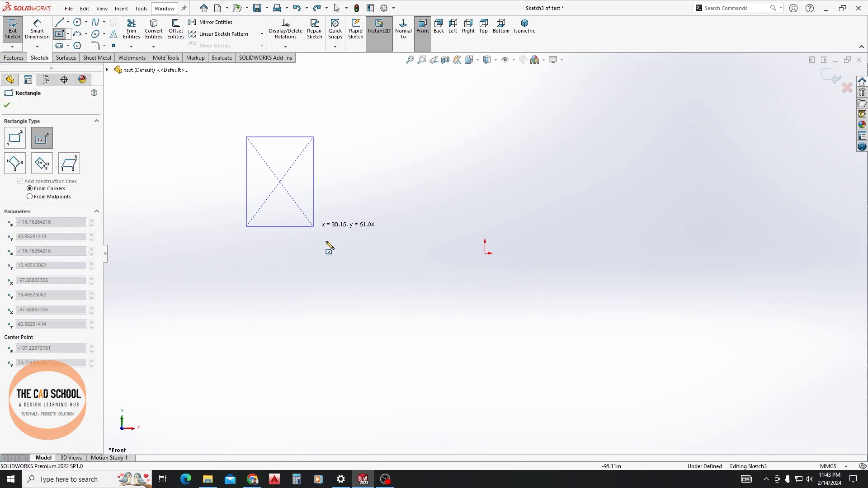
left_click(371, 242)
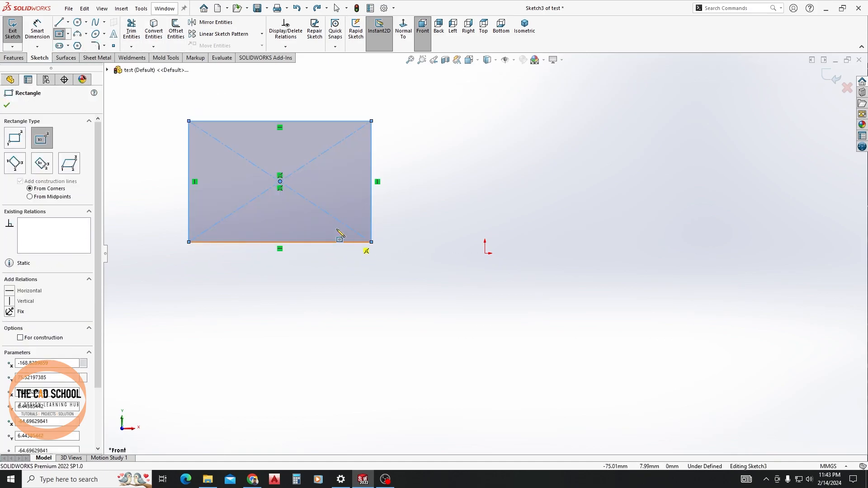
Draw a circle with a radius of about 16.6 mm centred on the rectangle's centre point
left_click(77, 22)
left_click(280, 181)
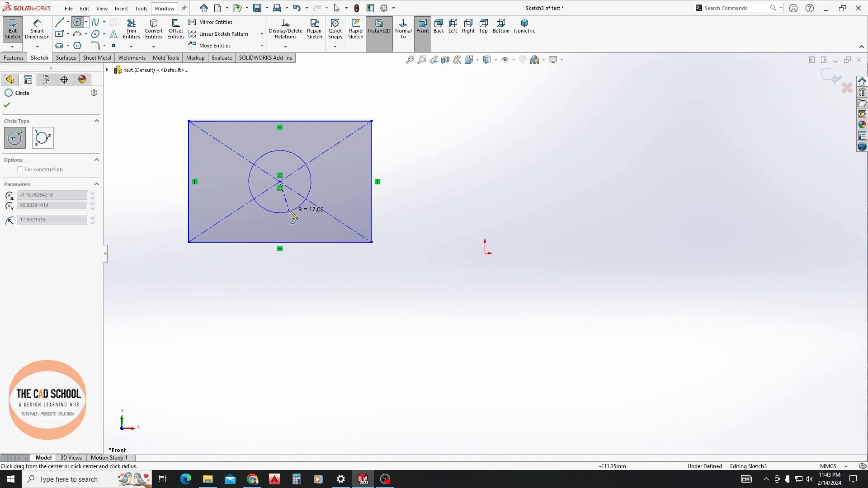
left_click(304, 196)
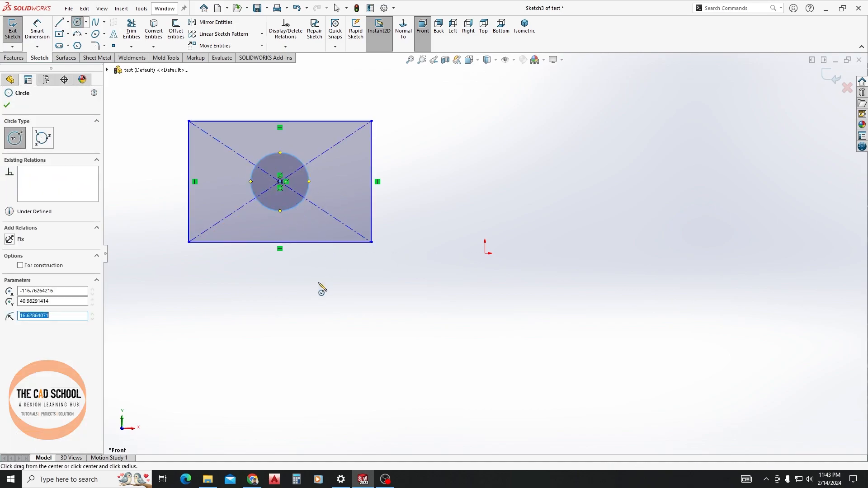
Draw a center rectangle about 24 by 33 mm centred on the midpoint of the large rectangle's right edge
left_click(59, 34)
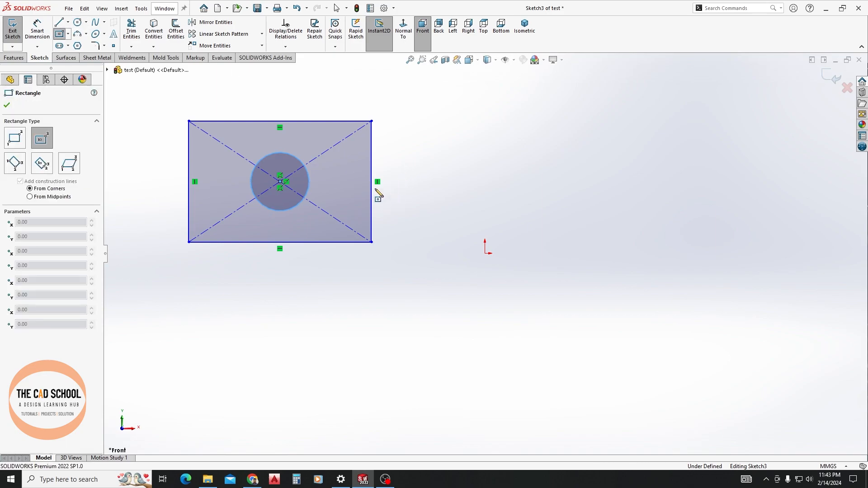
left_click(371, 182)
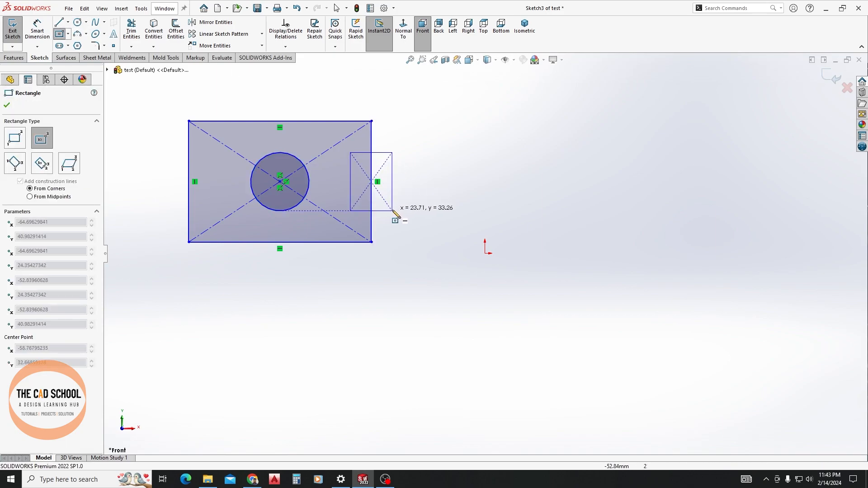
left_click(393, 210)
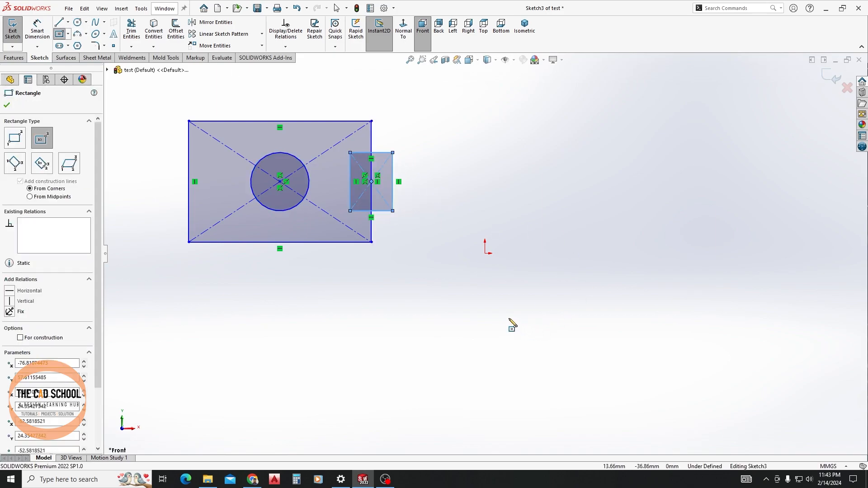
key("Escape")
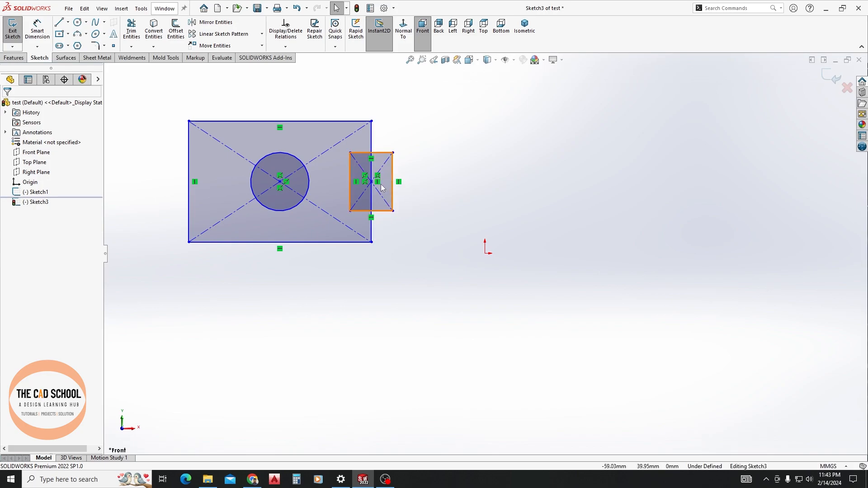
Power trim the small rectangle's half outside the large rectangle, and undo the extra trim made inside it
left_click(131, 28)
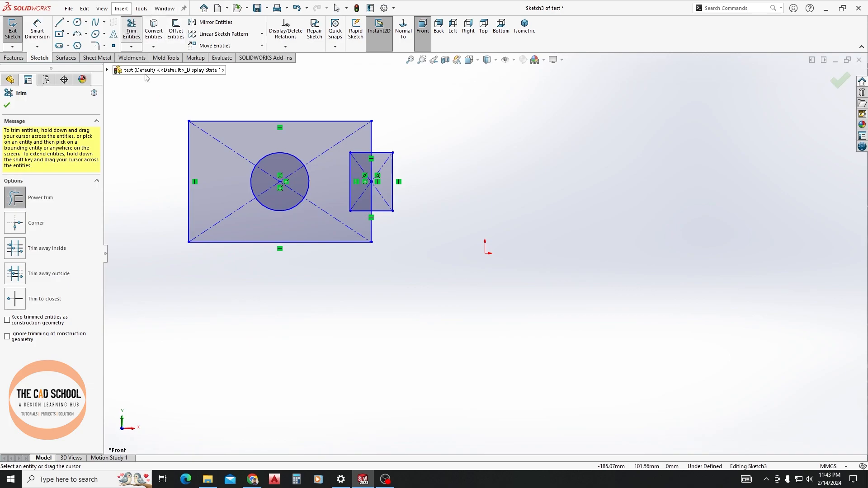
left_click(29, 201)
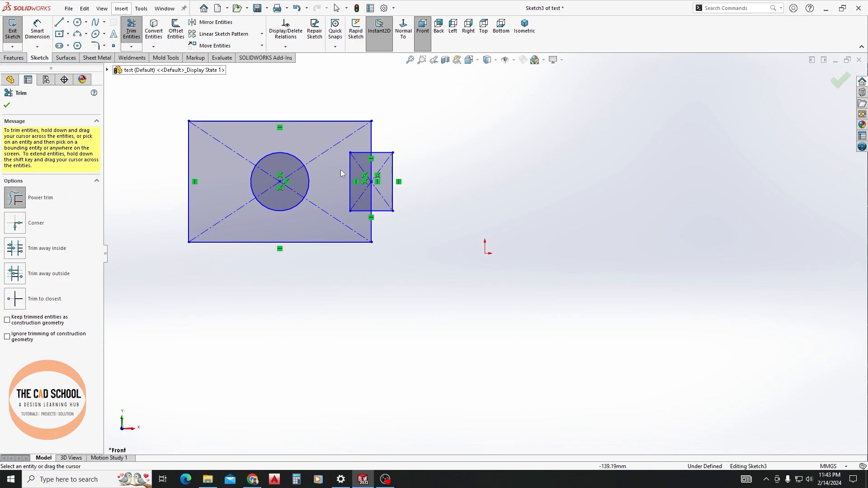
mouse_move(386, 130)
left_mouse_down()
mouse_move(387, 224)
mouse_move(399, 193)
left_mouse_up()
mouse_move(392, 156)
left_mouse_down()
mouse_move(371, 166)
mouse_move(380, 204)
mouse_move(362, 186)
mouse_move(380, 166)
left_mouse_up()
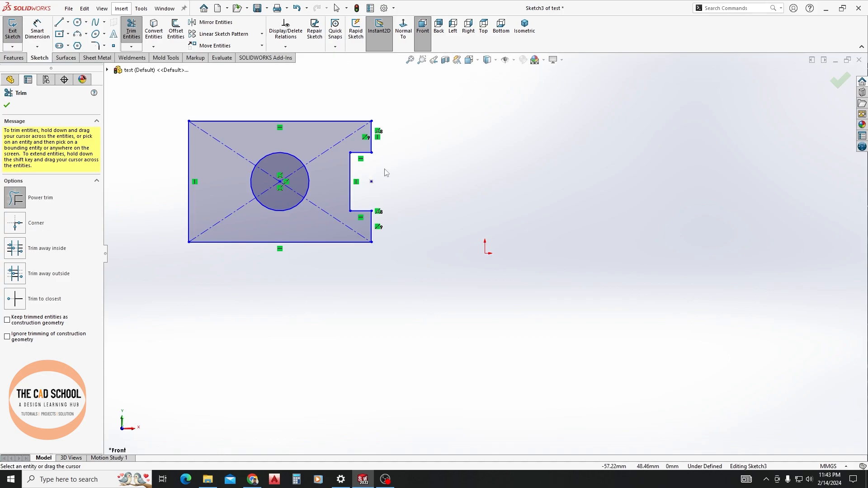
key("ctrl+z")
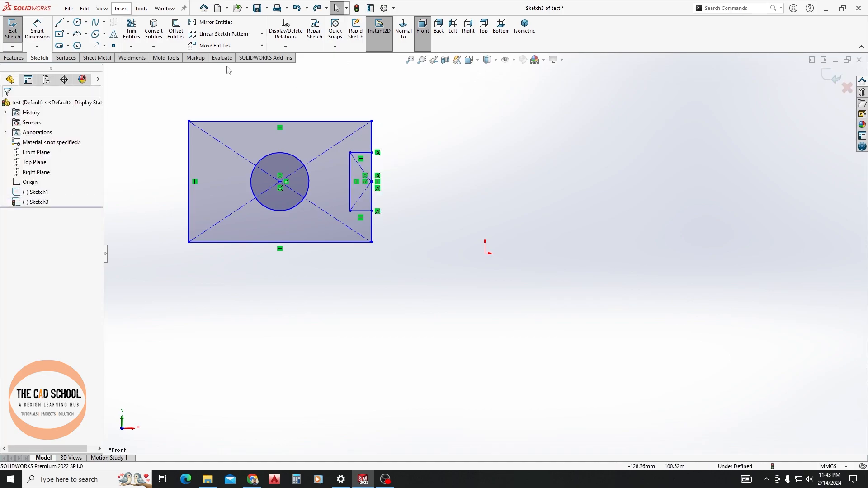
Power trim the large rectangle's edge segment and the leftover diagonals inside the small rectangle to open a notch
left_click(131, 30)
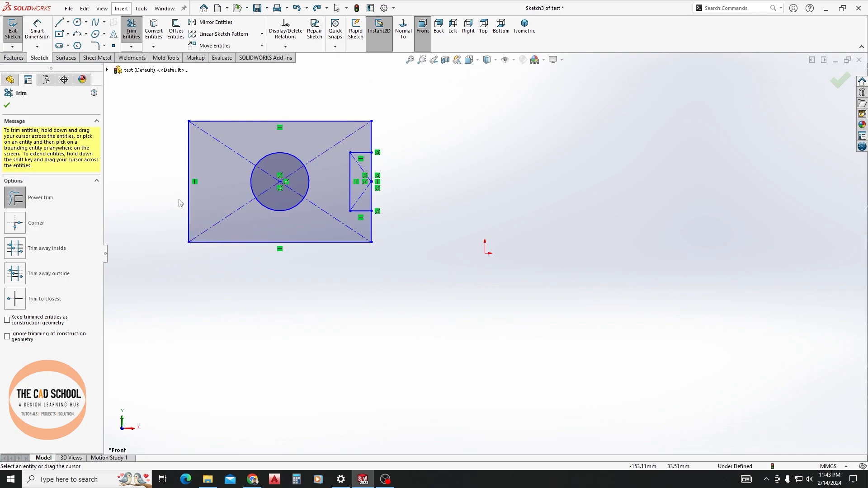
mouse_move(396, 157)
left_mouse_down()
mouse_move(371, 165)
mouse_move(367, 182)
left_mouse_up()
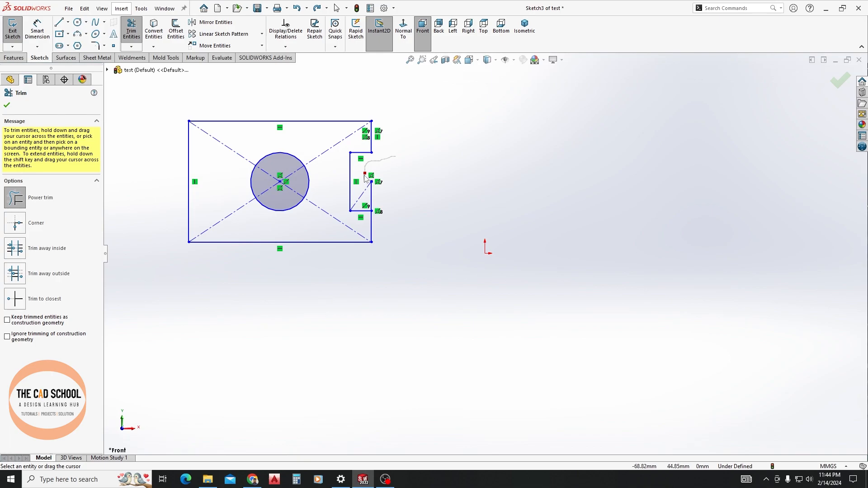
left_click_drag(364, 175, 376, 162)
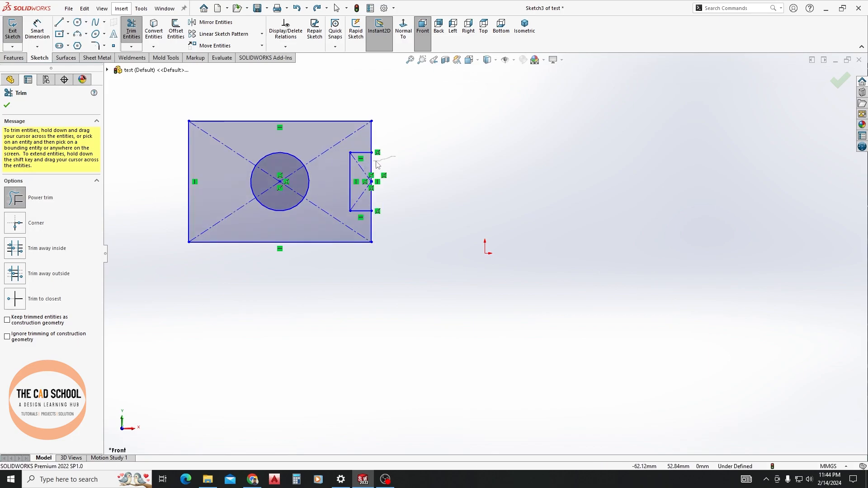
mouse_move(377, 164)
left_mouse_down()
mouse_move(366, 181)
mouse_move(372, 200)
mouse_move(365, 181)
mouse_move(372, 164)
mouse_move(363, 186)
mouse_move(370, 163)
mouse_move(364, 184)
mouse_move(387, 211)
mouse_move(370, 192)
mouse_move(375, 169)
mouse_move(363, 186)
mouse_move(383, 206)
left_mouse_up()
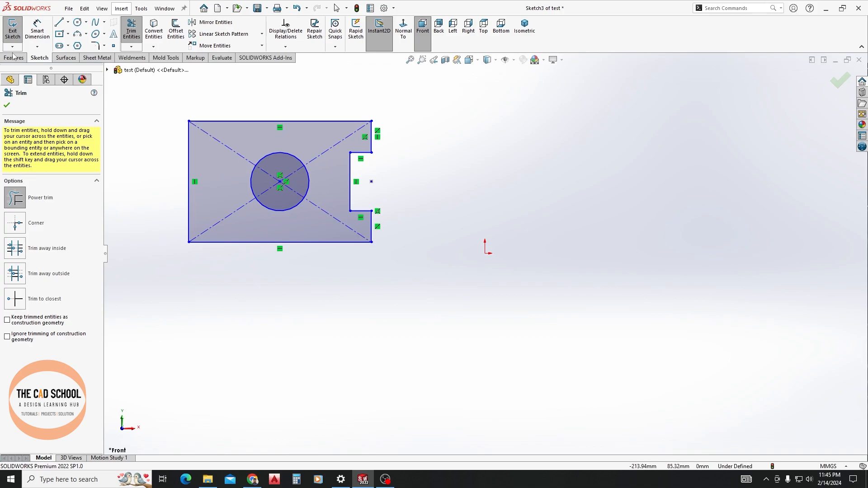
key("Escape")
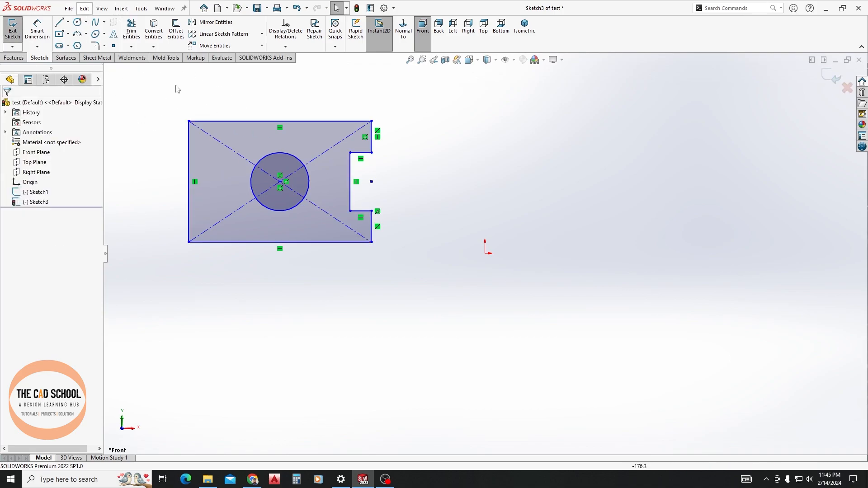
Draw a chain of three connected lines to the right of the notched rectangle, with the last line crossing the first
left_click(60, 25)
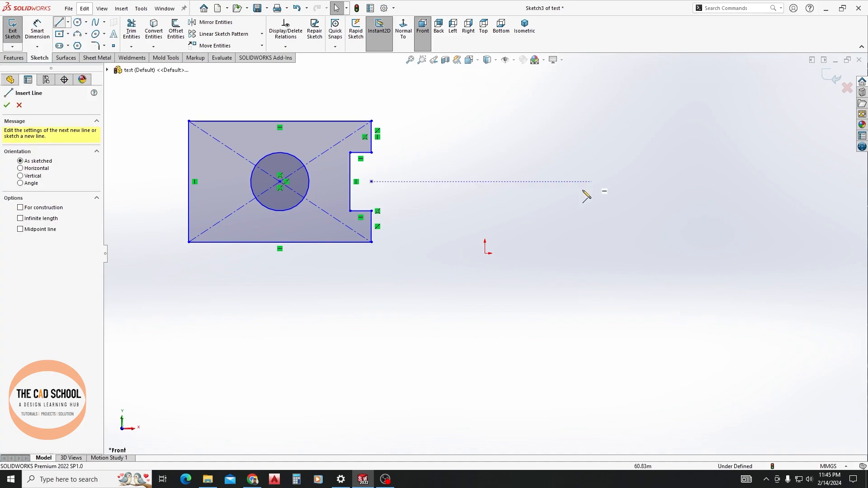
left_click(507, 121)
left_click(654, 304)
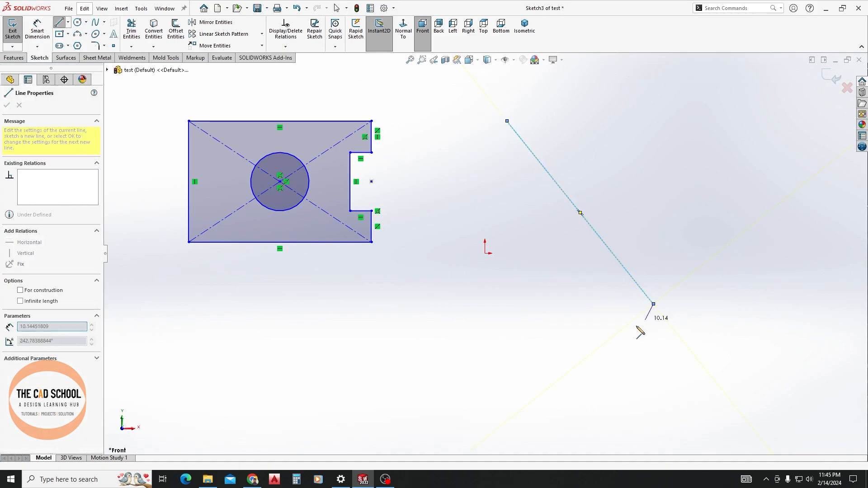
left_click(686, 121)
left_click(480, 322)
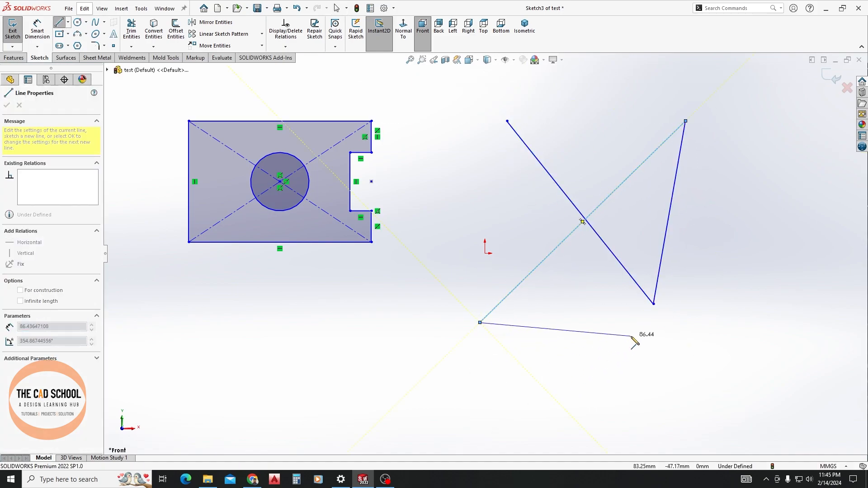
key("Escape")
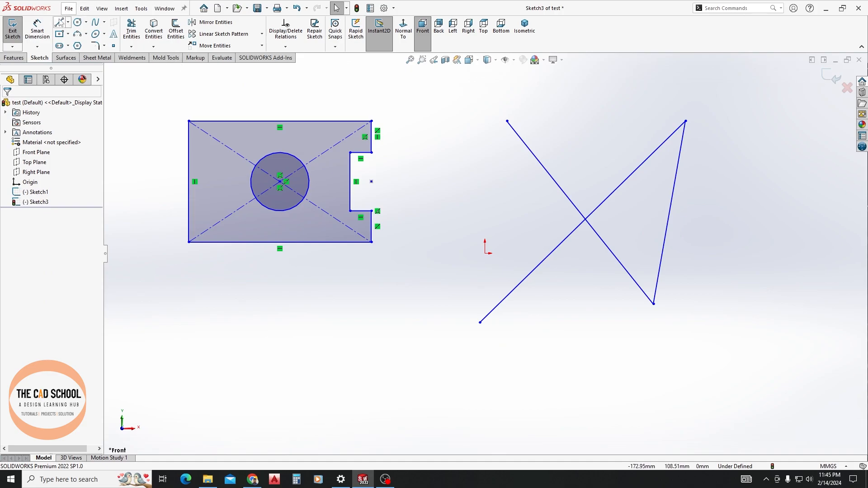
Draw a long slanted line crossing the first line of the chain, plus a connected shorter line crossing the long diagonal's lower end
left_click(60, 23)
left_click(588, 111)
left_click(450, 289)
left_click(555, 304)
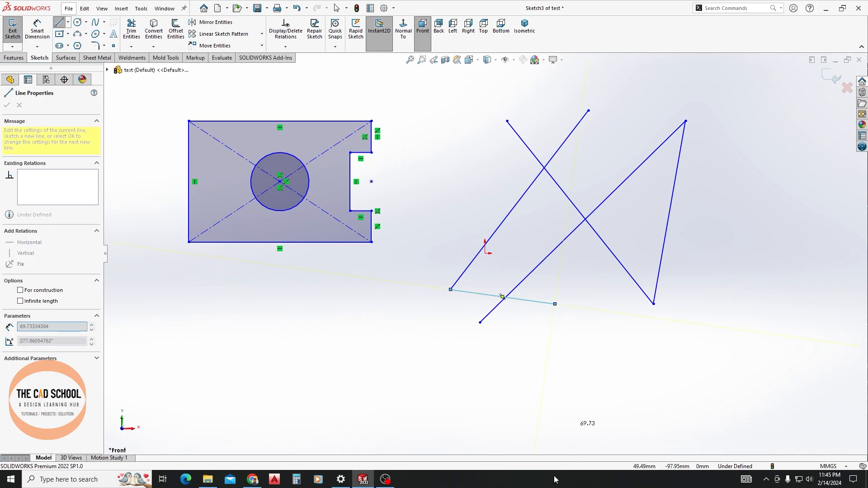
key("Escape")
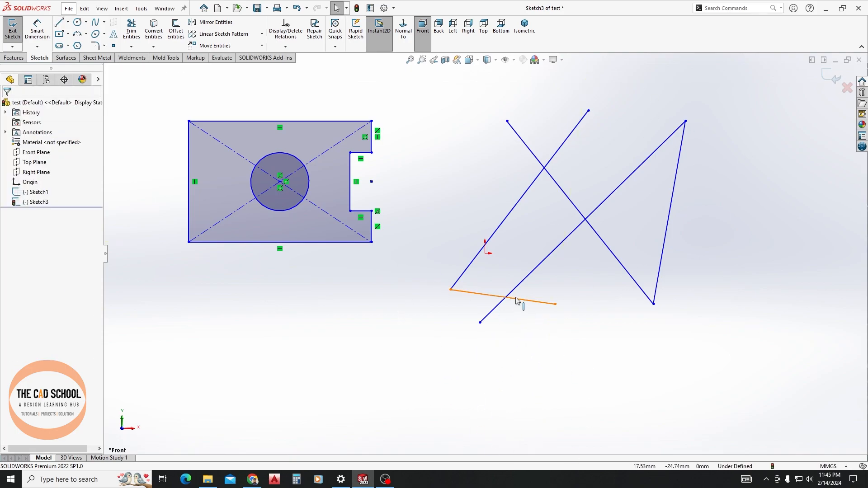
Corner trim the two upper crossing lines to their intersection, keeping their lower portions
left_click(131, 28)
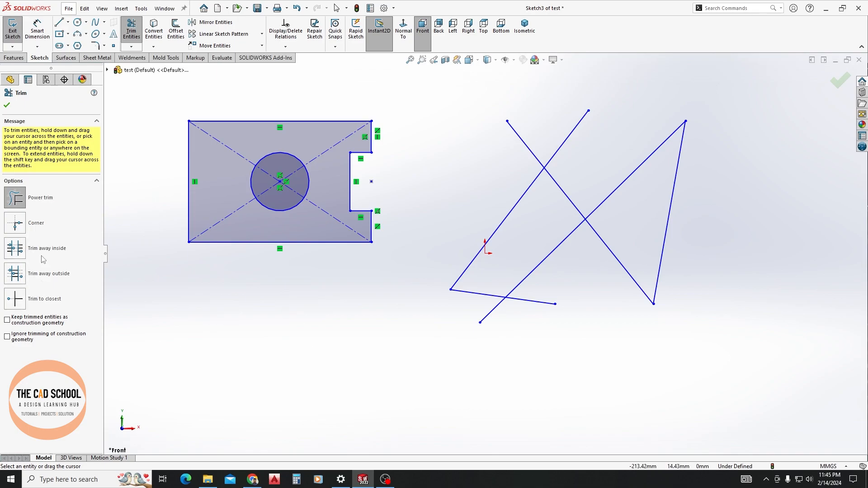
left_click(17, 225)
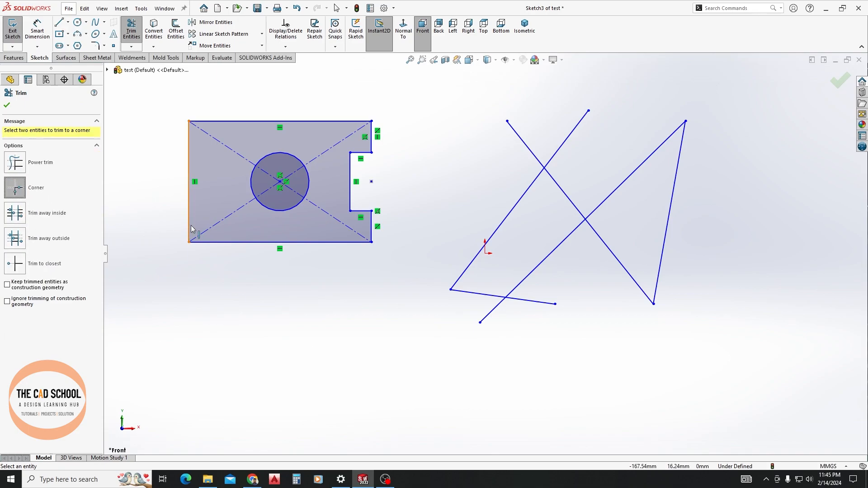
left_click(558, 185)
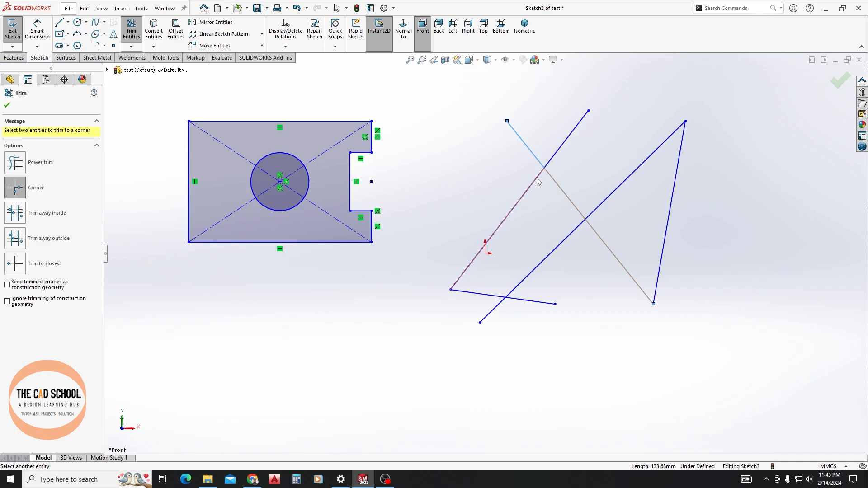
left_click(537, 179)
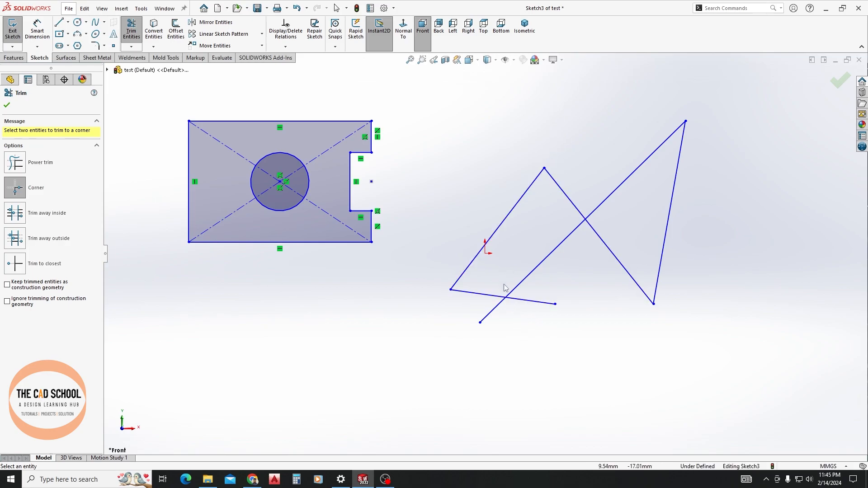
Try a corner trim between the short bottom line and the long diagonal's lower end, and undo both corner trims
left_click(482, 293)
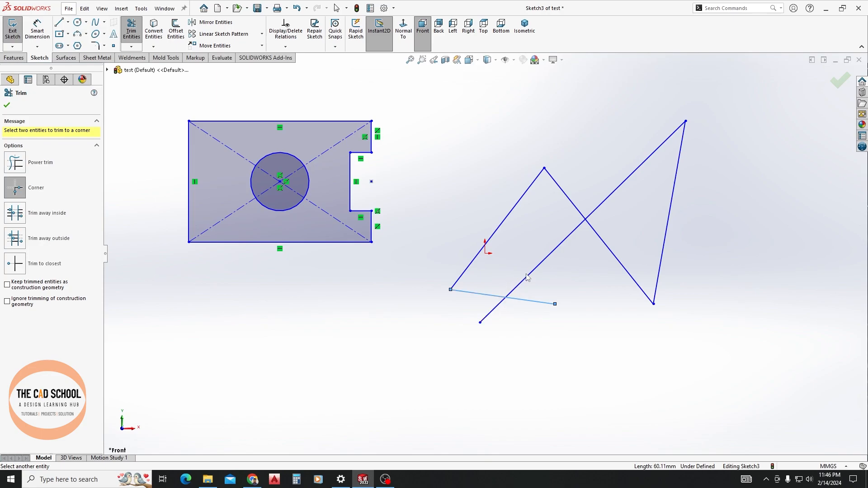
left_click(497, 314)
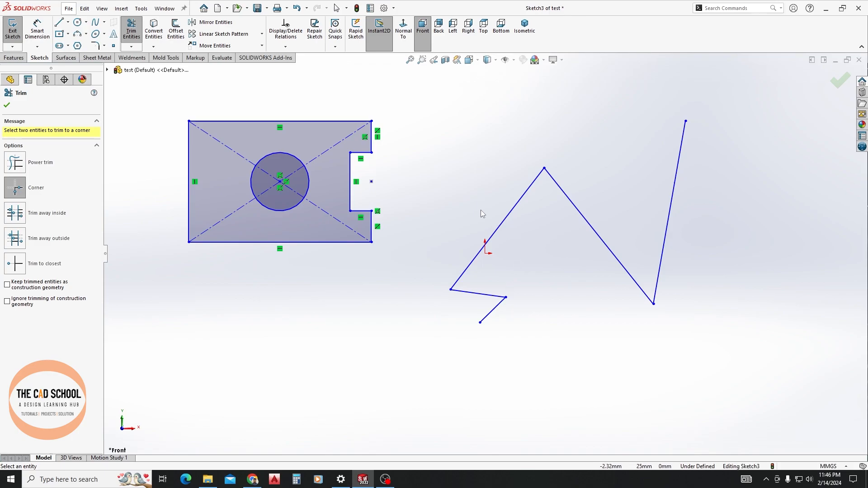
key("ctrl+z")
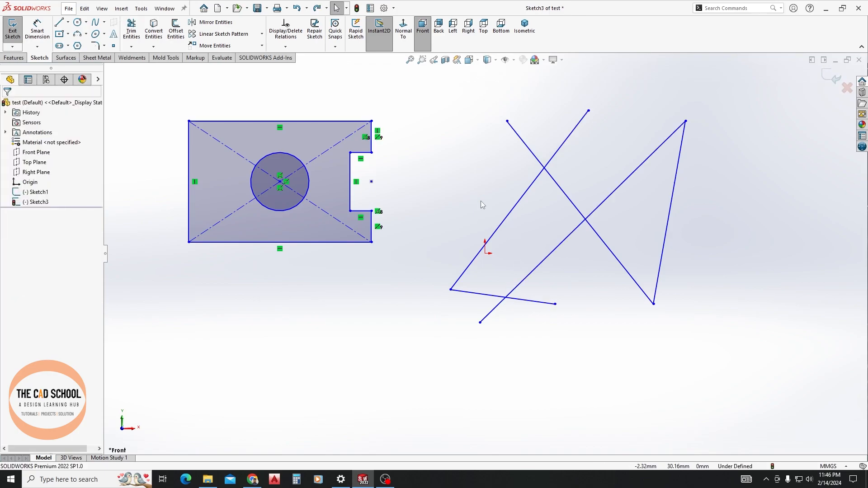
Delete all the crossing and connected lines beside the notched rectangle
left_click(131, 29)
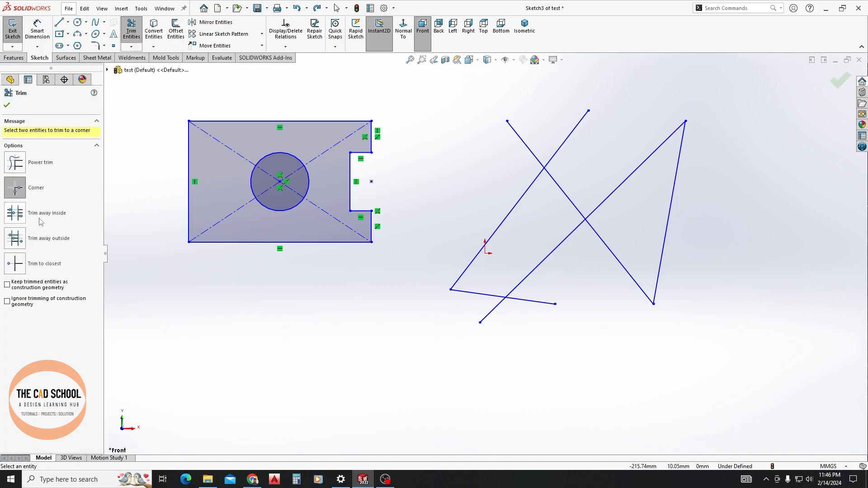
key("Escape")
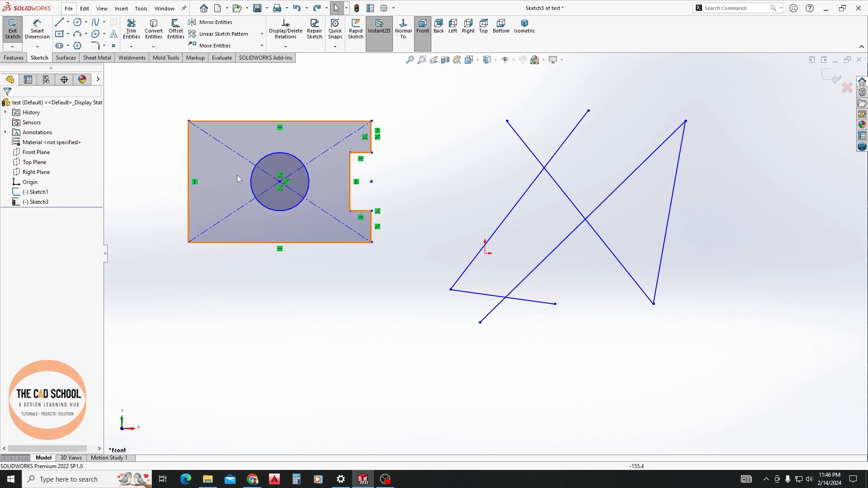
left_click_drag(709, 391, 437, 96)
key("Delete")
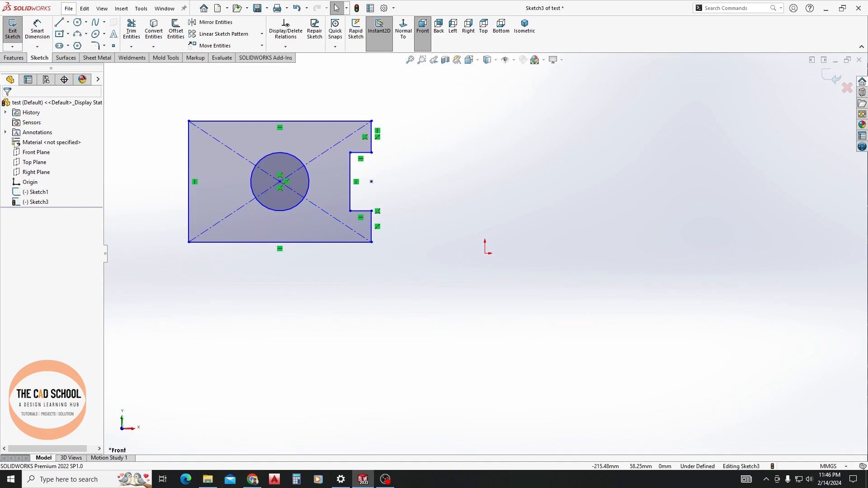
left_click(60, 34)
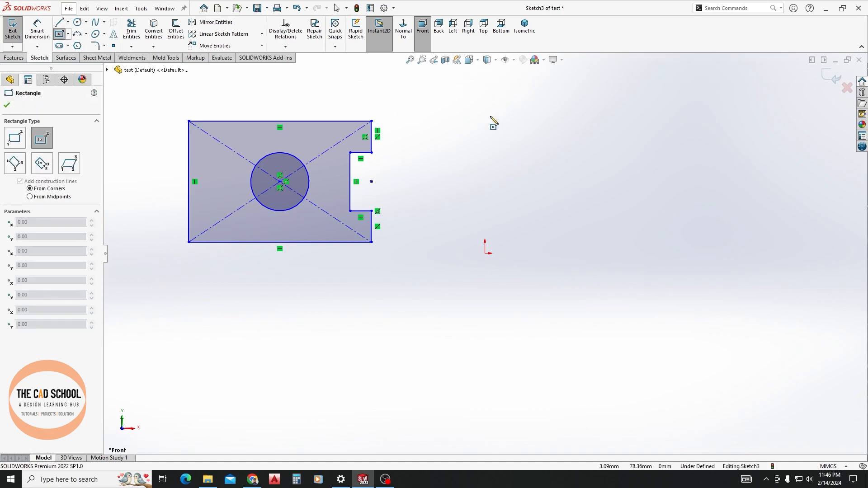
left_click_drag(568, 148, 570, 159)
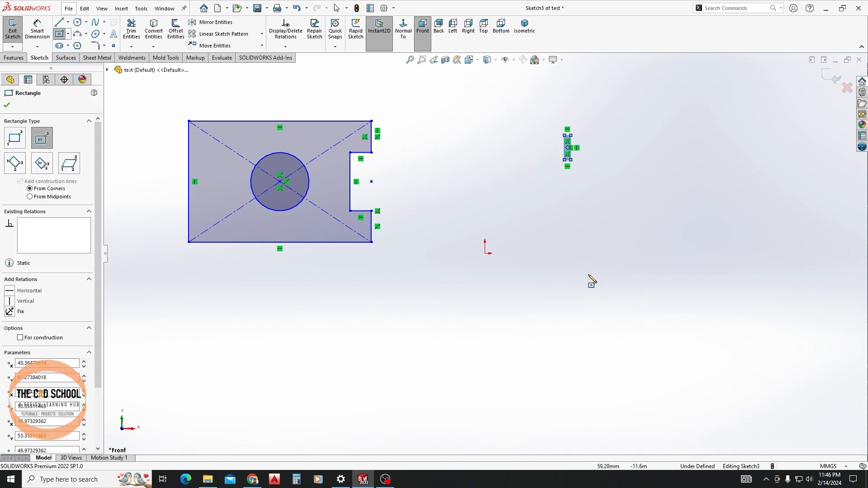
key("ctrl+z")
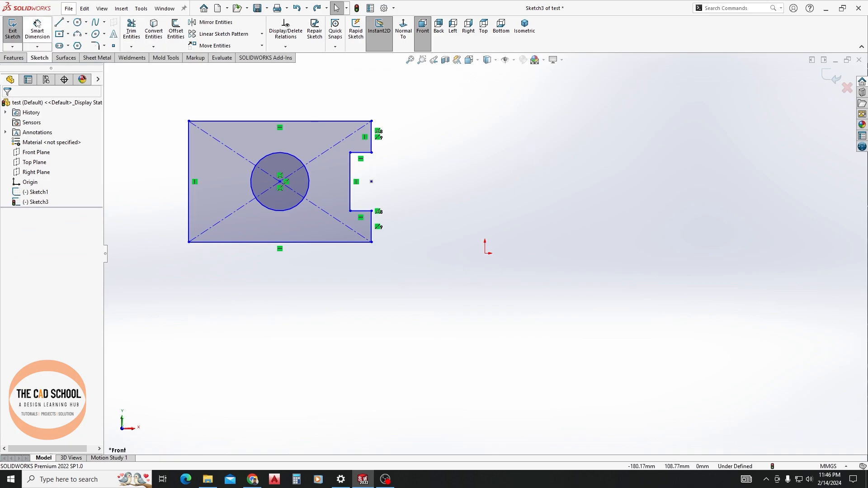
Draw a tall center rectangle about 49 by 106 mm to the right of the notched rectangle
left_click(59, 34)
left_click(634, 161)
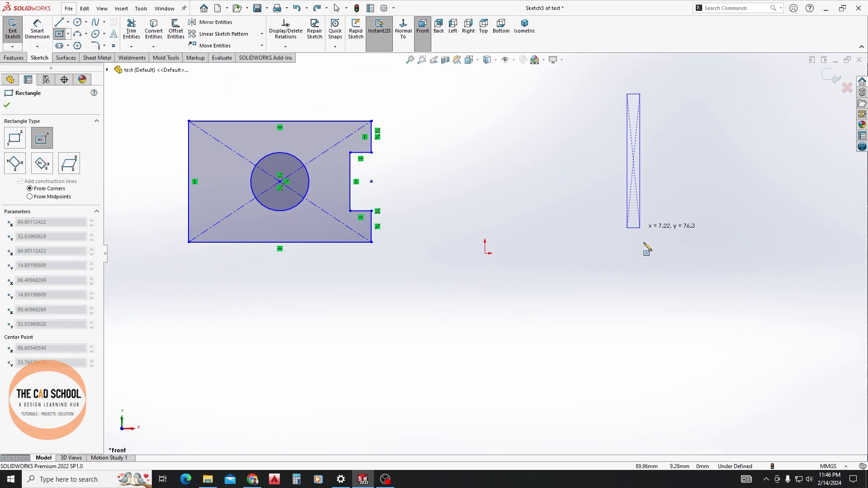
left_click(677, 254)
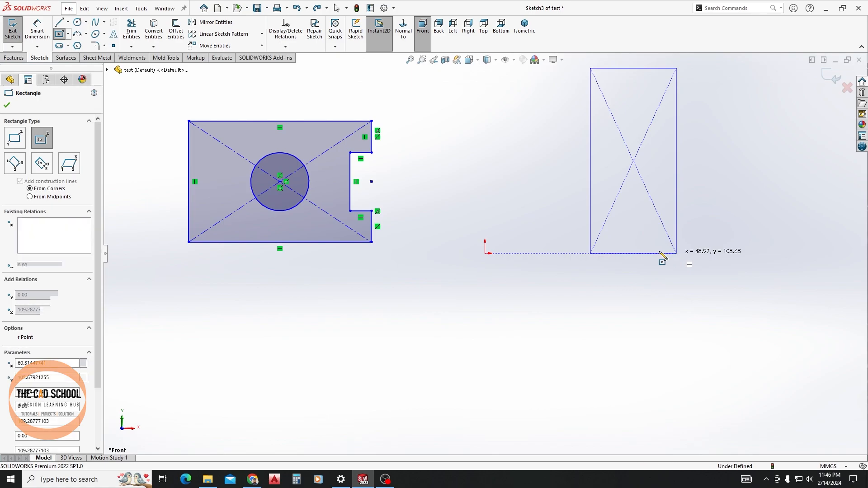
scroll(593, 146, "down", 2)
scroll(658, 160, "up", 3)
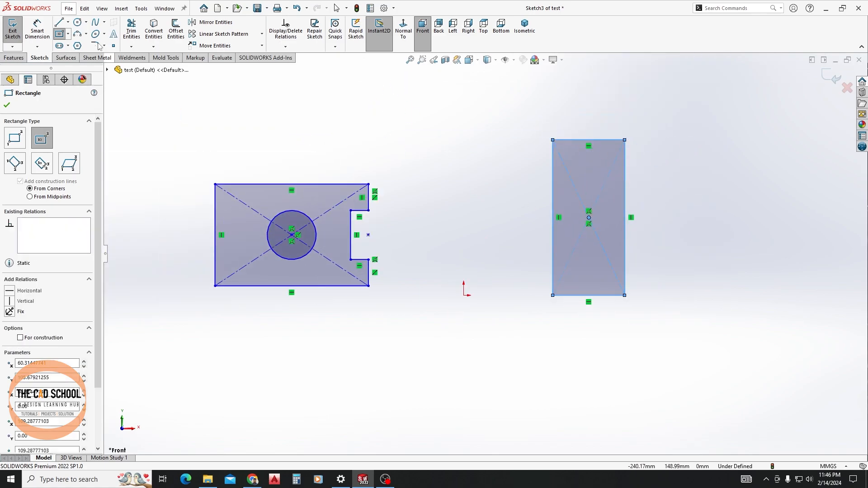
Draw three separate horizontal lines of equal length across the tall rectangle, each extending slightly past both vertical sides
left_click(59, 24)
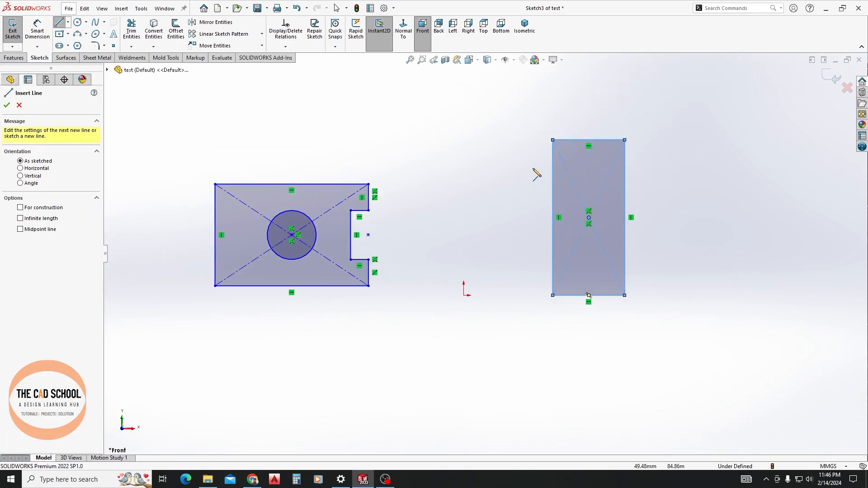
left_click(533, 168)
left_click(646, 168)
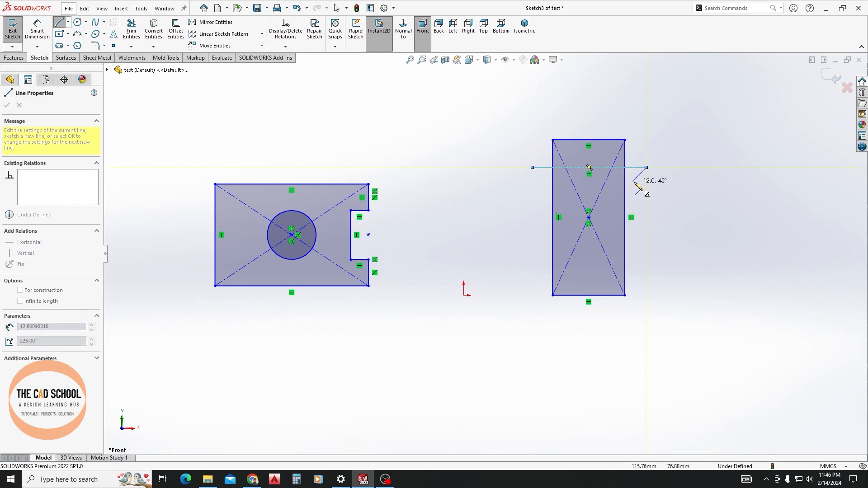
key("Escape")
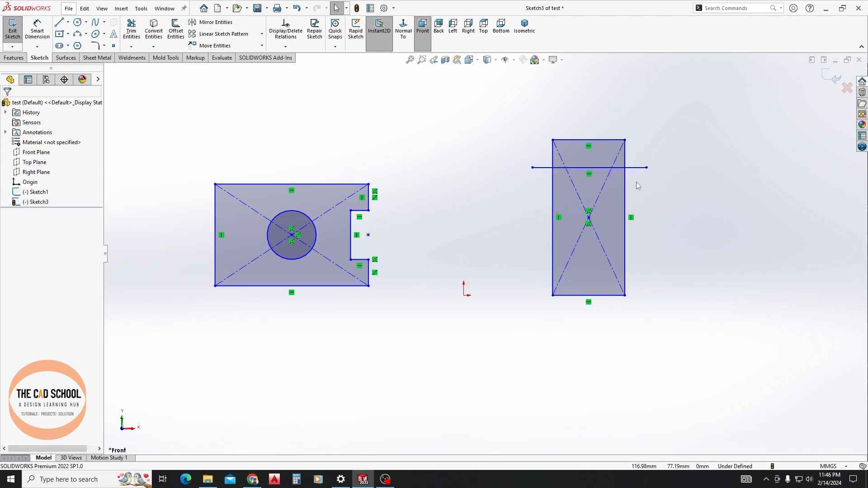
left_click(59, 23)
left_click(533, 202)
left_click(646, 202)
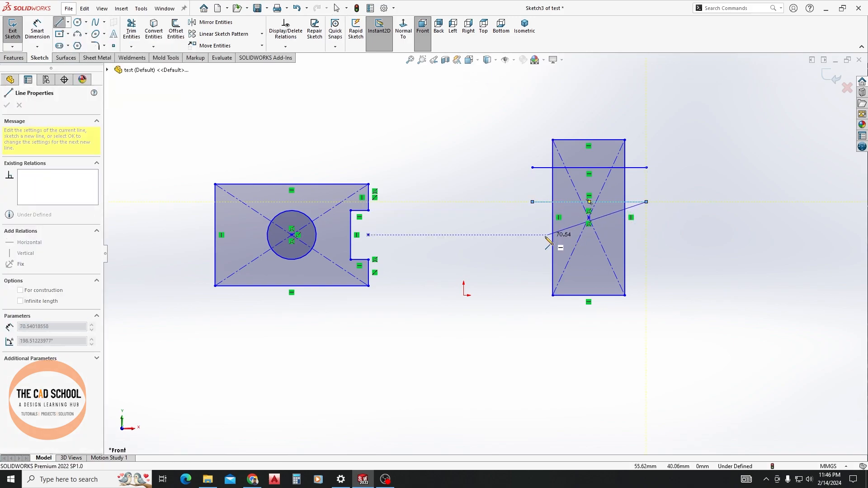
key("Escape")
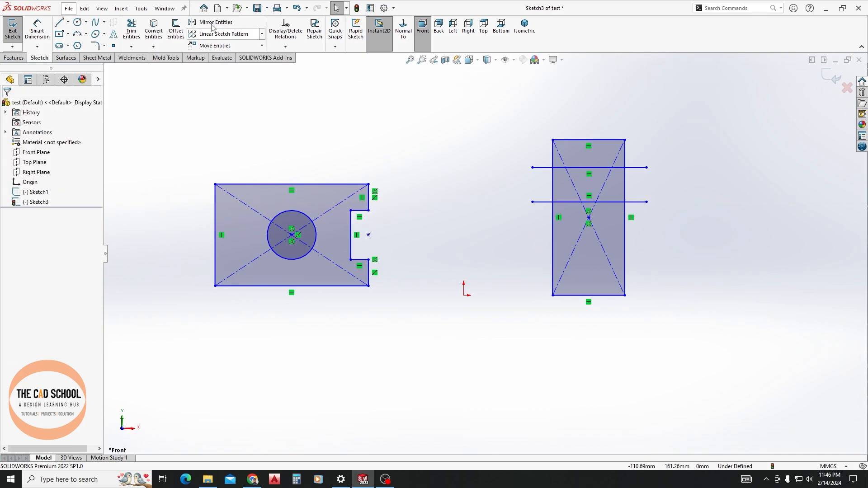
left_click(59, 23)
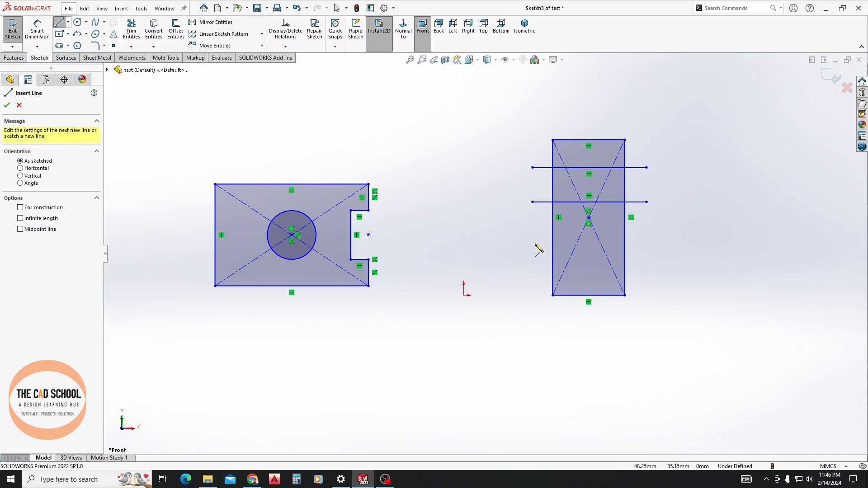
left_click(533, 242)
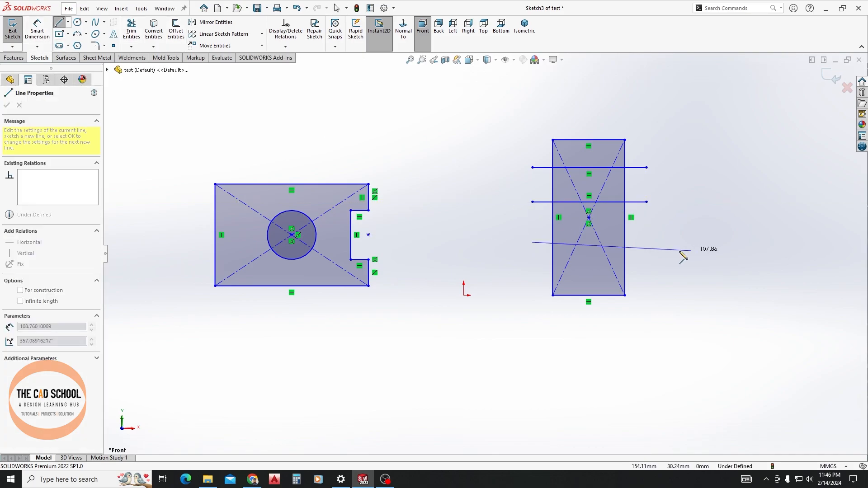
left_click(647, 243)
key("Escape")
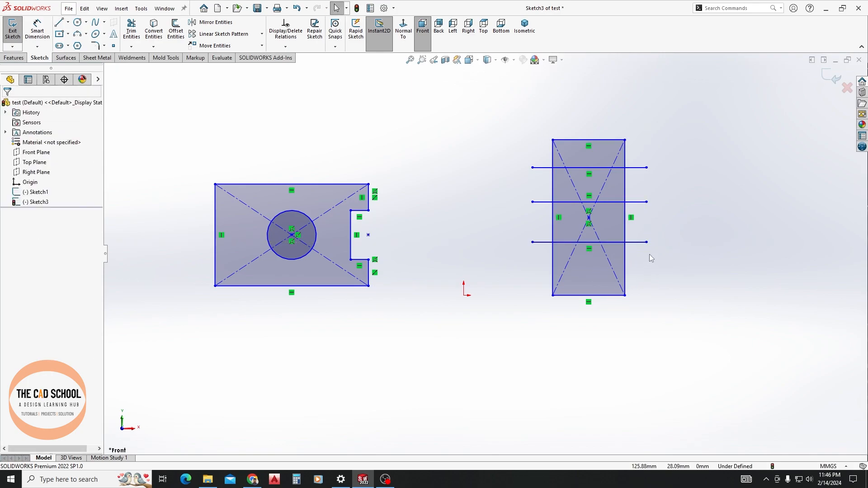
Try Trim away inside on all lines between the tall rectangle's two vertical sides, using those sides as boundaries, and undo the trim
left_click(131, 30)
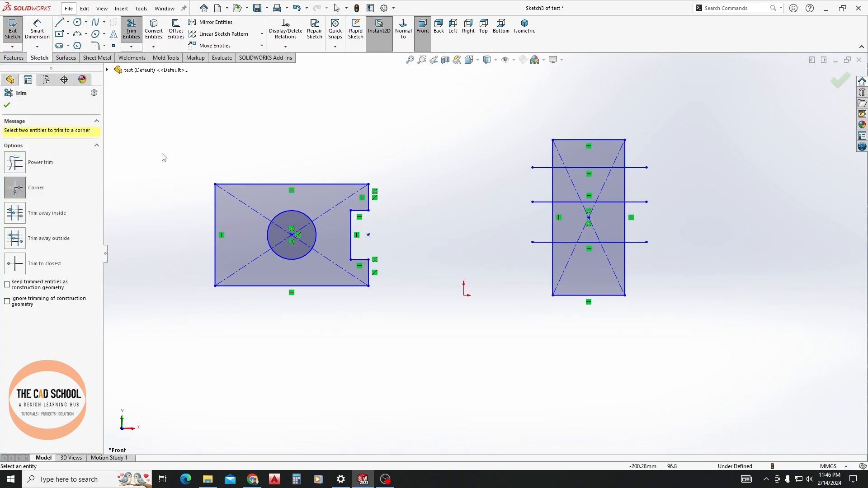
left_click(15, 214)
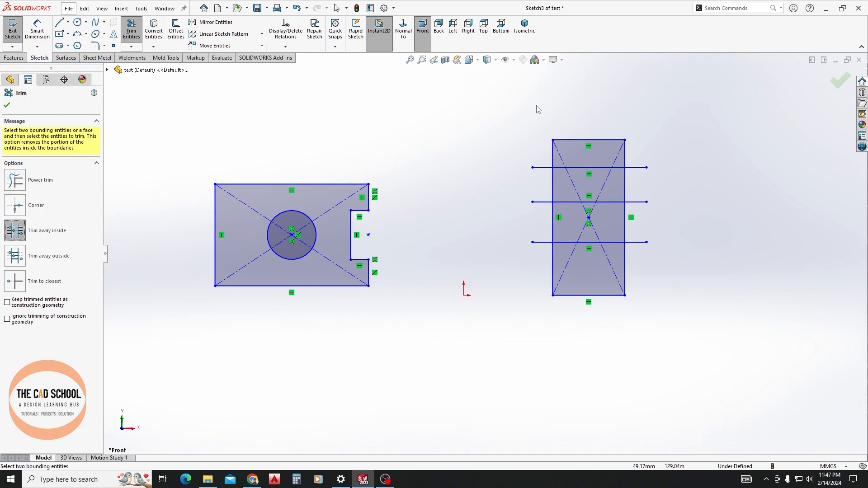
left_click(553, 161)
left_click(626, 158)
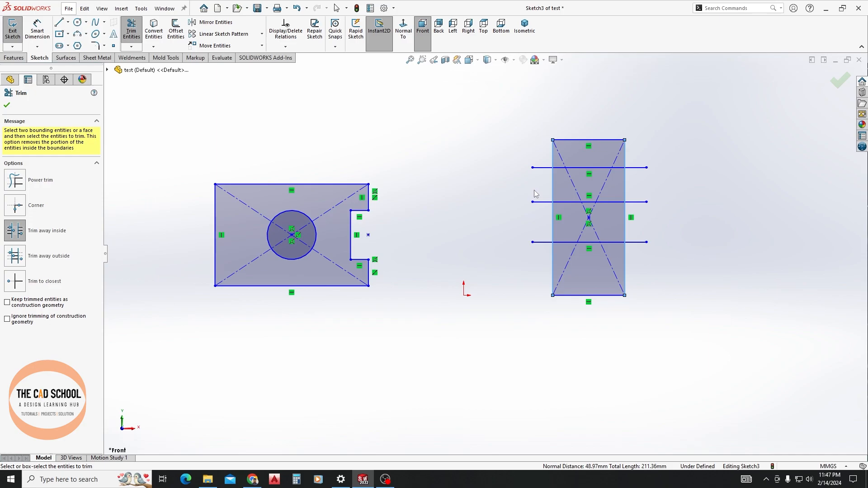
left_click_drag(597, 139, 573, 331)
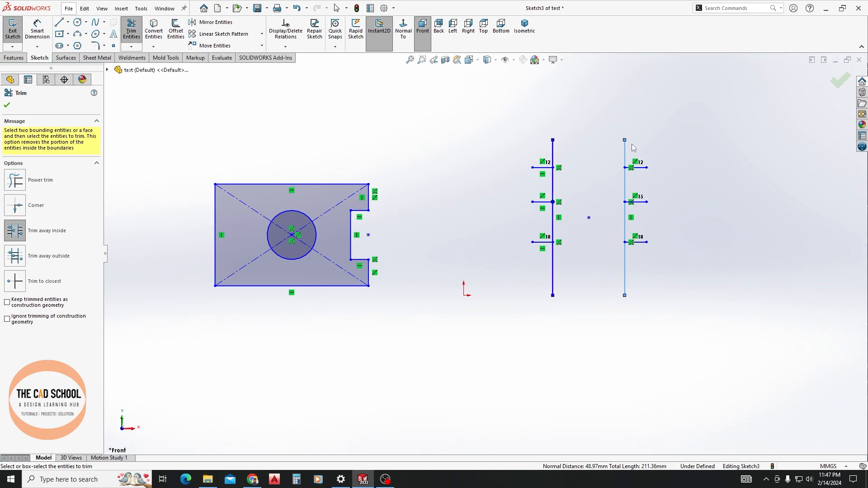
key("ctrl+z")
Repeat Trim away inside with the tall rectangle's vertical sides as boundaries, box-selecting every line between them, and undo it
left_click(131, 29)
left_click(552, 153)
left_click(624, 155)
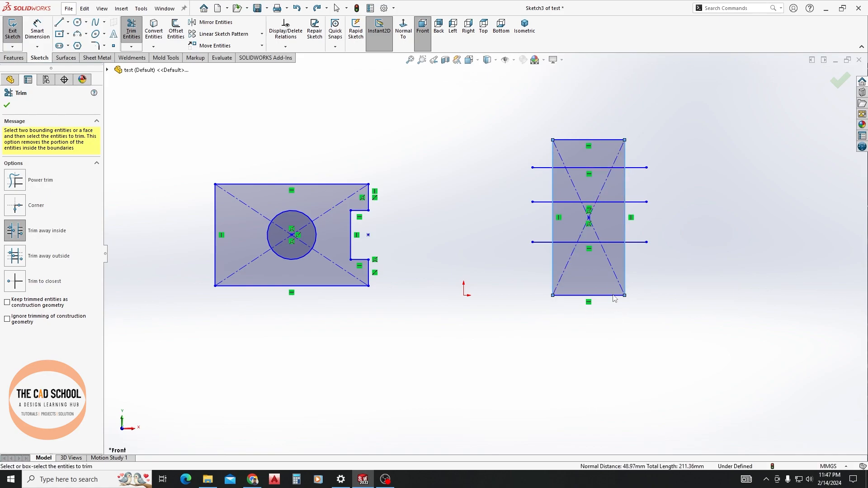
left_click_drag(607, 111, 579, 326)
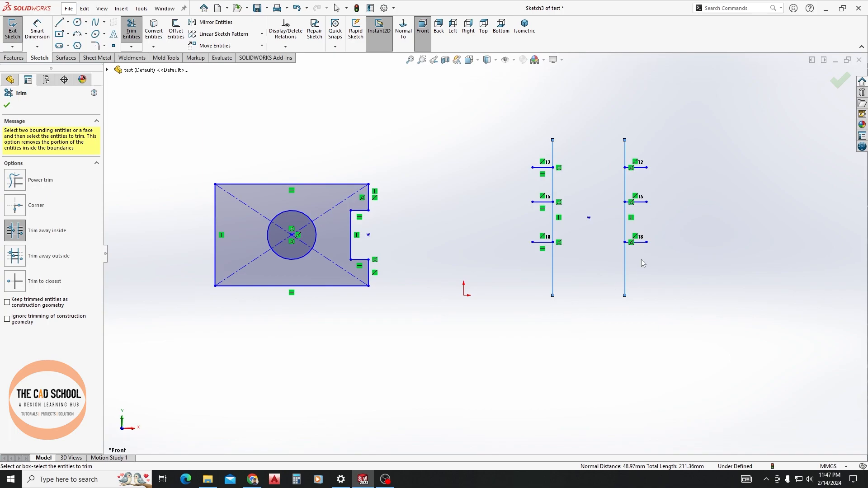
key("ctrl+z")
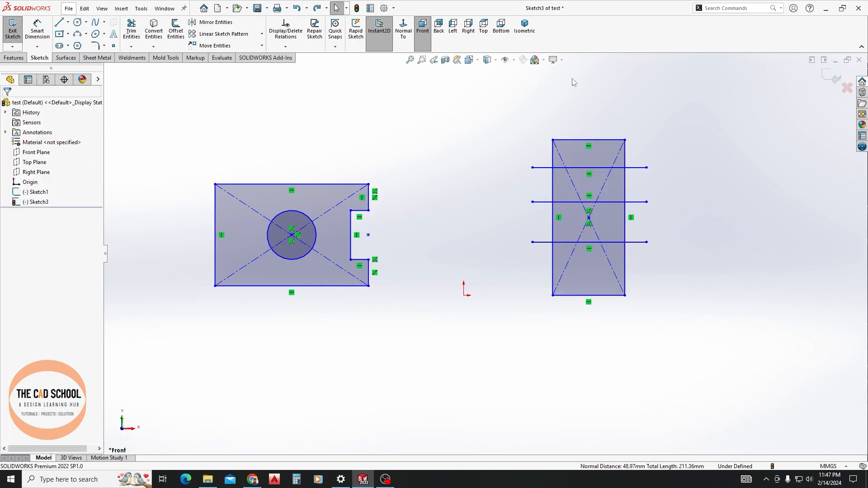
Try Trim away outside on the three horizontal lines, bounded by the tall rectangle's vertical sides, and undo the trim
left_click(131, 29)
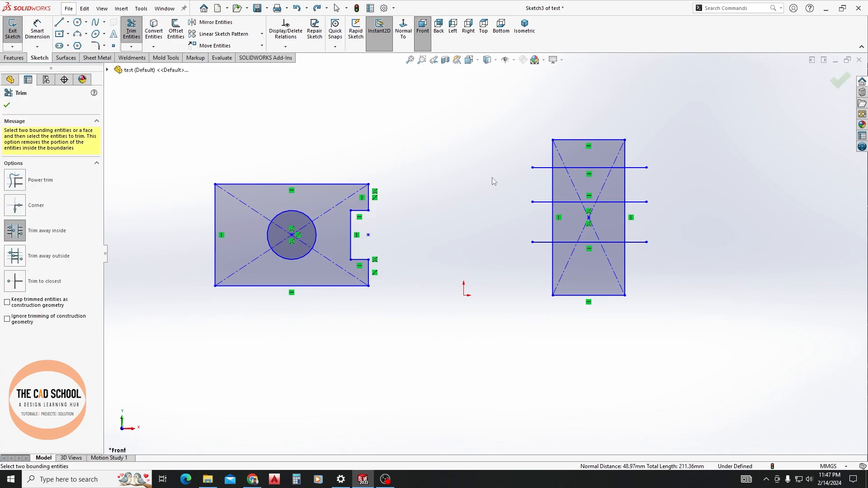
left_click(14, 258)
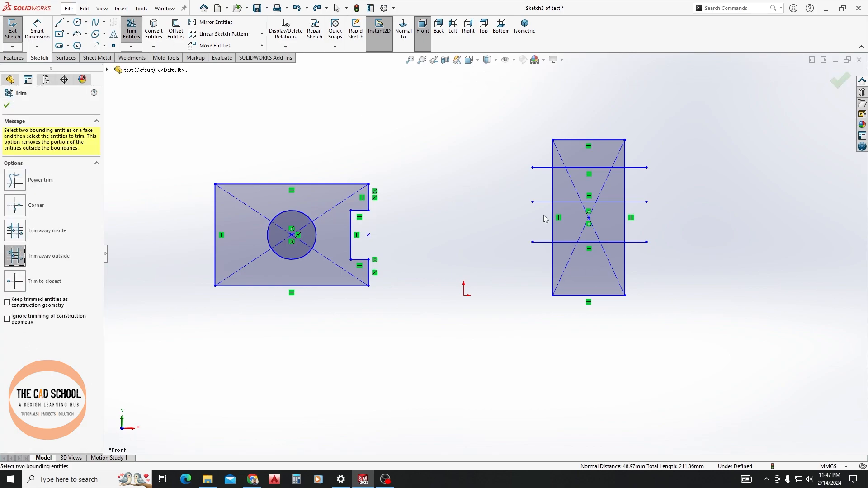
left_click(553, 152)
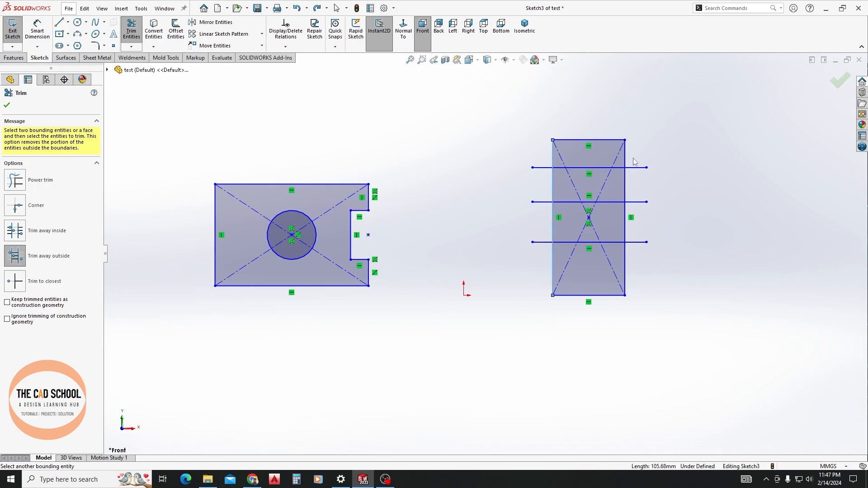
left_click(627, 162)
left_click_drag(603, 104, 568, 372)
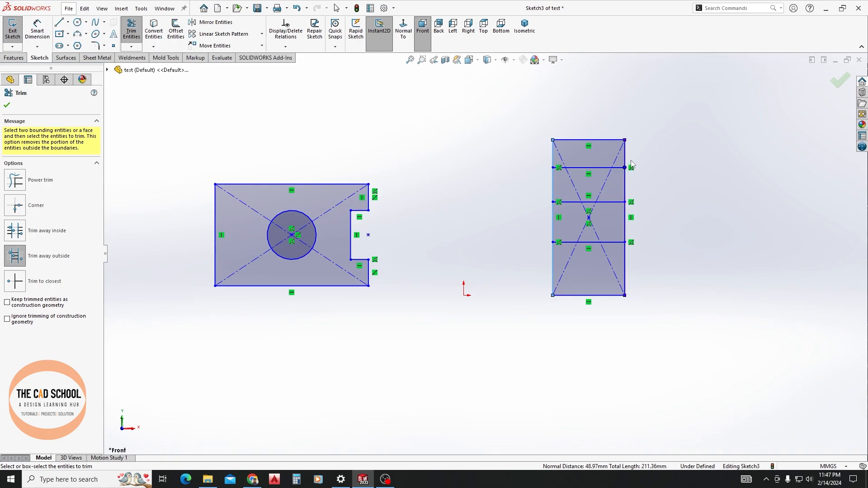
key("ctrl+z")
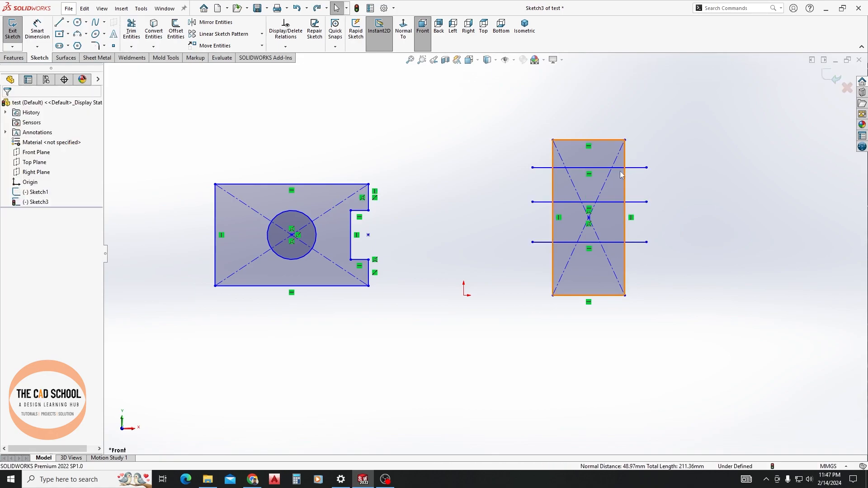
Repeat Trim away outside to remove the horizontal lines' ends beyond the tall rectangle's vertical sides, and undo it
left_click(131, 30)
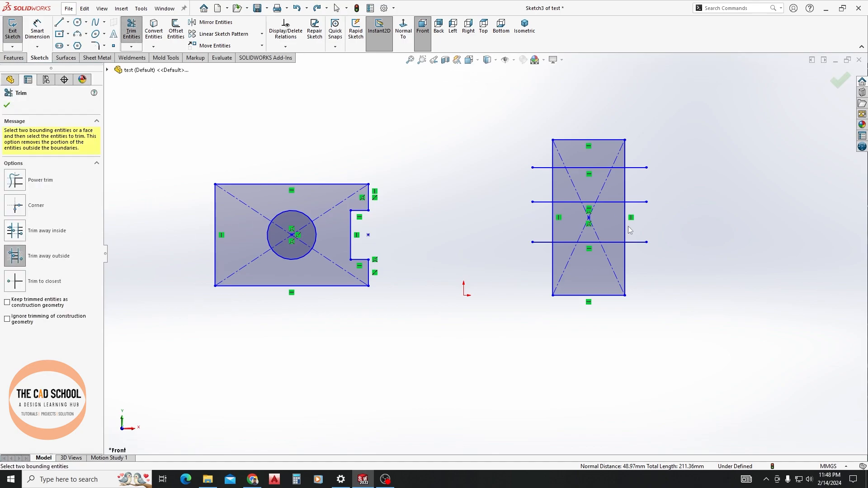
left_click(554, 154)
left_click(624, 152)
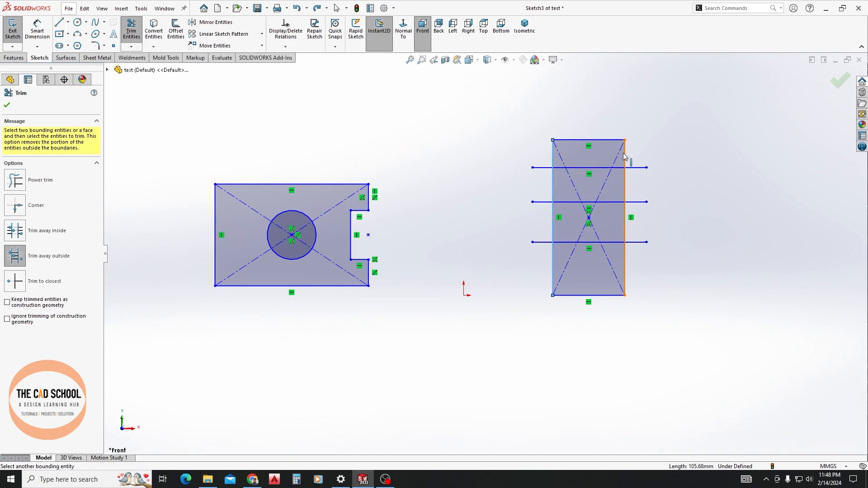
left_click_drag(577, 176, 572, 344)
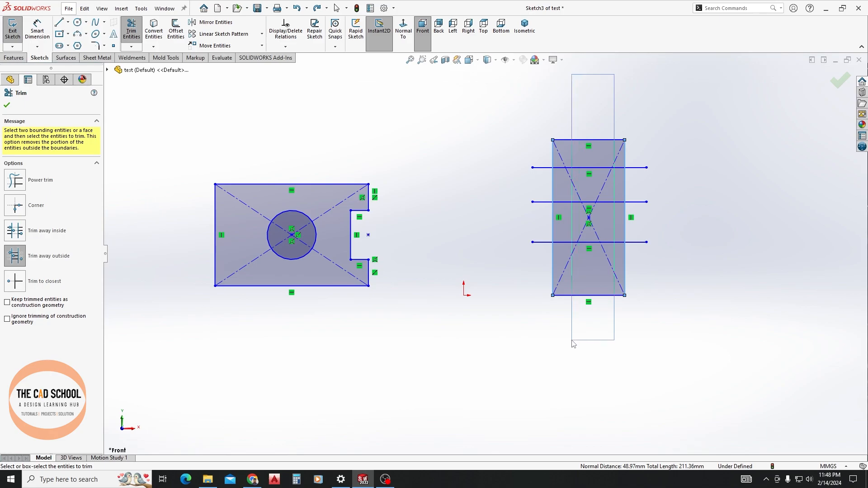
left_click_drag(572, 342, 572, 341)
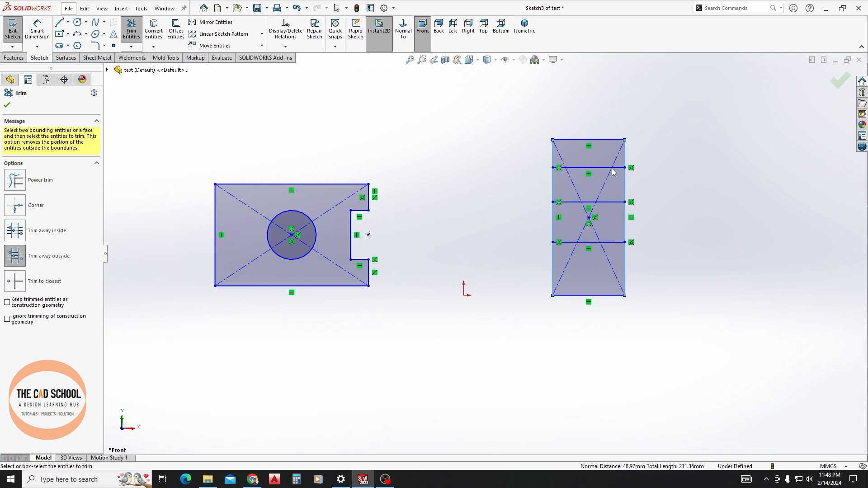
key("ctrl+z")
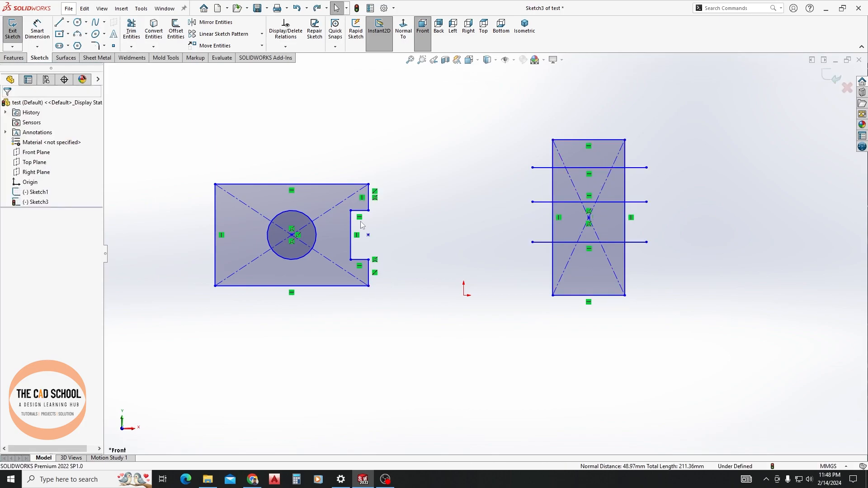
left_click(131, 29)
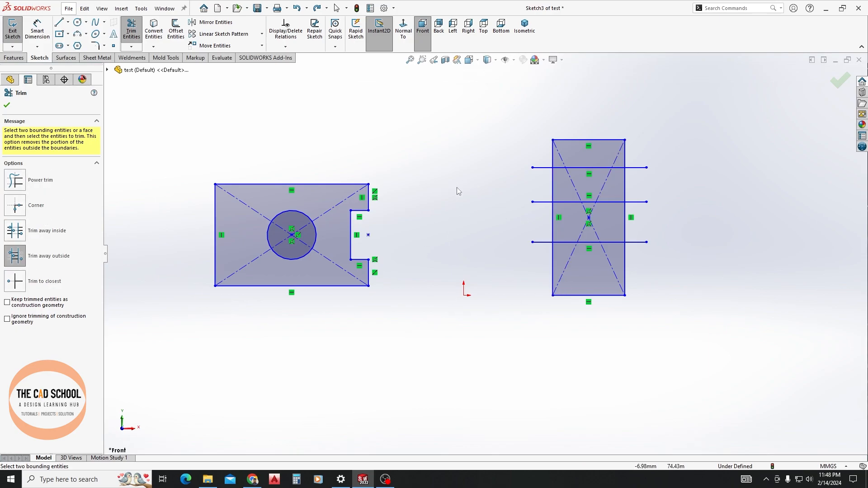
left_click(60, 23)
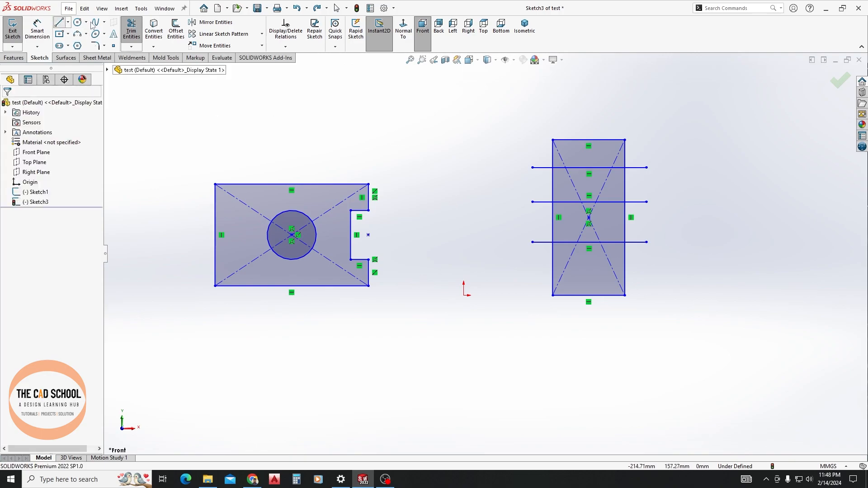
left_click_drag(406, 418, 412, 401)
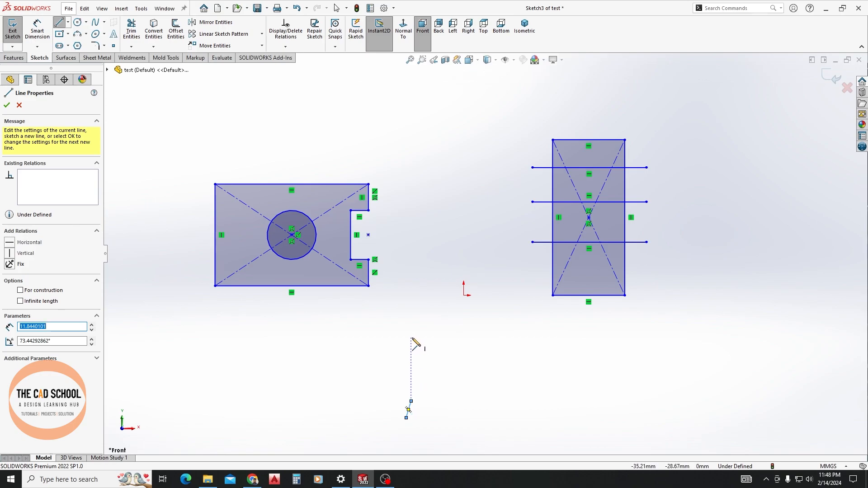
key("Escape")
key("ctrl+z")
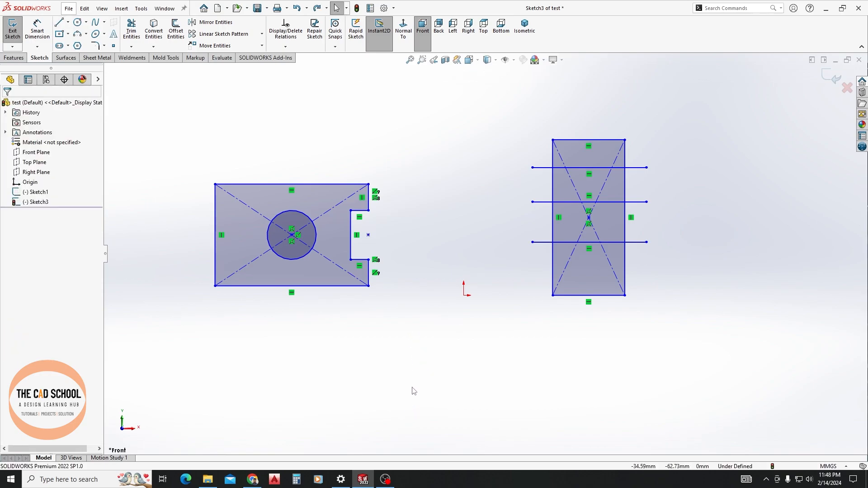
Sketch a long diagonal line below the two rectangles, rising from lower left to just beside the origin
left_click(58, 22)
left_click(392, 418)
left_click(488, 299)
key("Escape")
key("space")
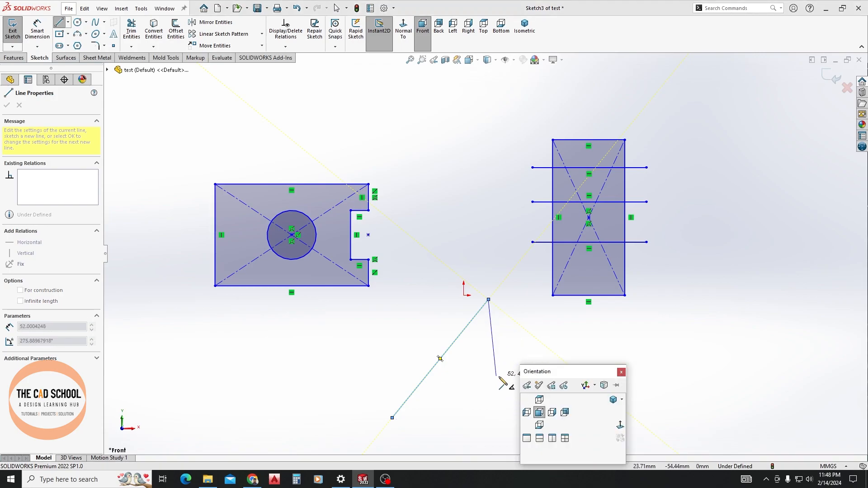
key("Escape")
Sketch a zigzag chain of three connected lines across the diagonal line, forming an open star-like shape
left_click(59, 23)
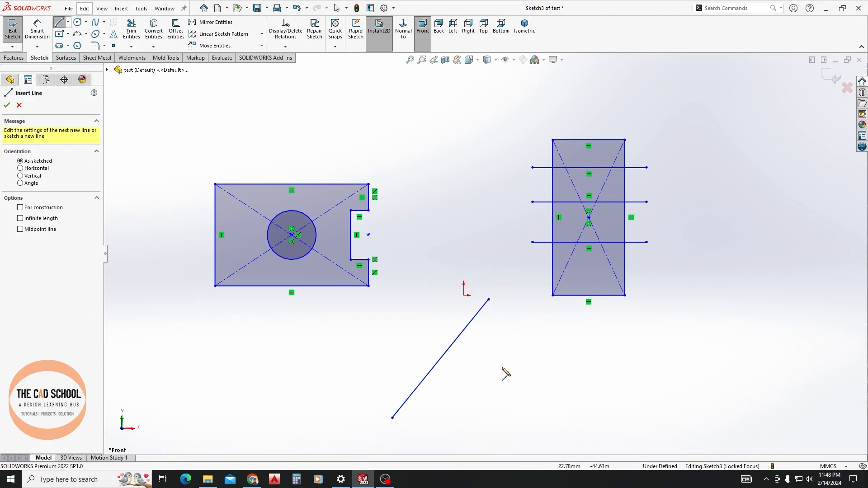
left_click(424, 291)
left_click(502, 405)
left_click(402, 378)
key("Escape")
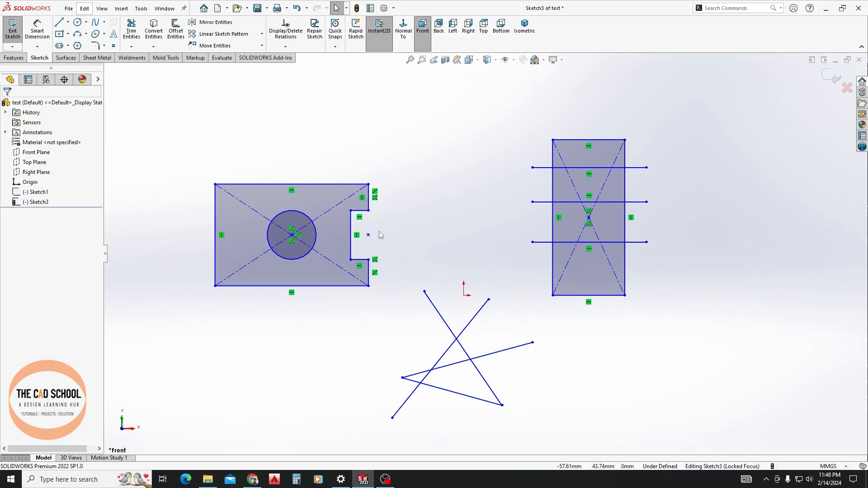
Use Trim to closest to remove the two upper line ends of the star shape above their crossing
left_click(131, 28)
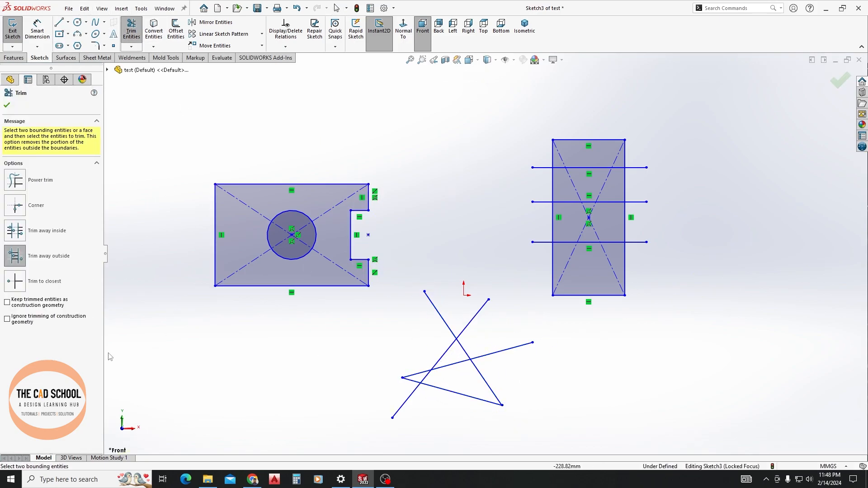
left_click(17, 283)
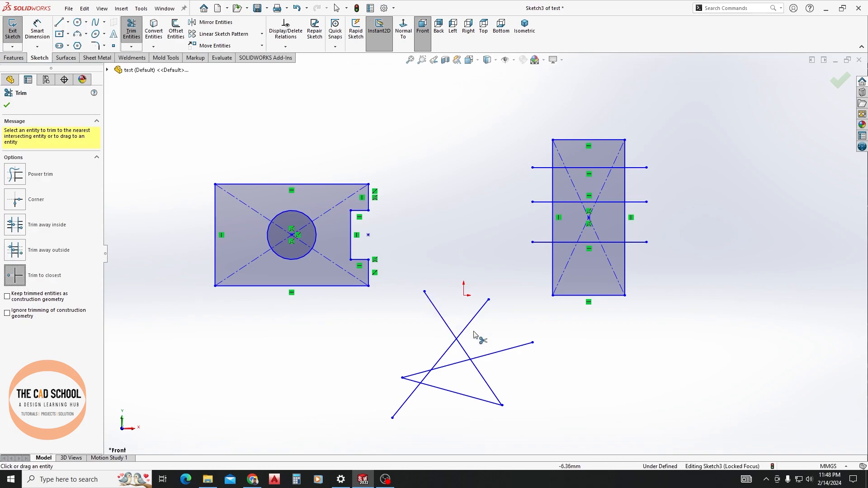
left_click(442, 316)
left_click(476, 316)
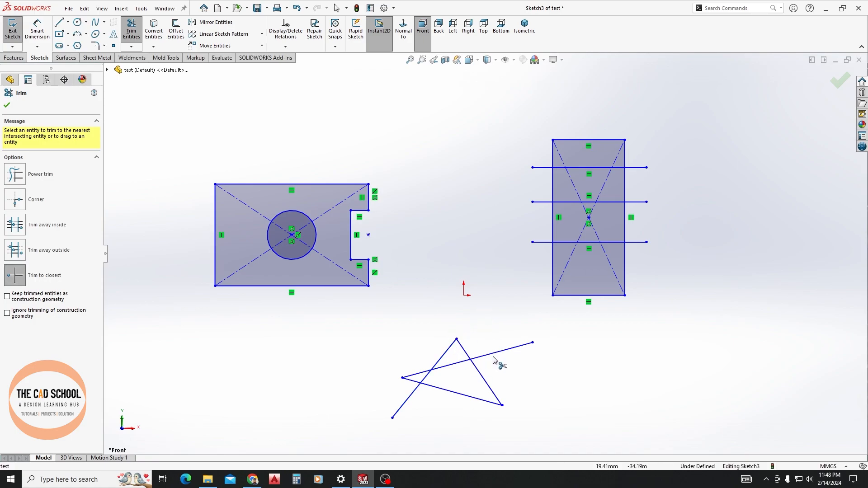
Trim the star shape's remaining overhanging ends and inner crossing line with Trim to closest, leaving a closed triangle
left_click(416, 375)
left_click(413, 380)
left_click(406, 401)
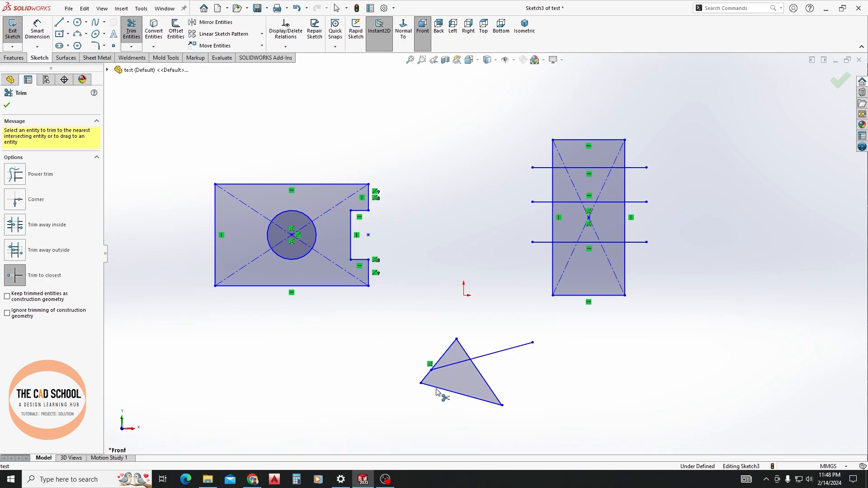
left_click(463, 362)
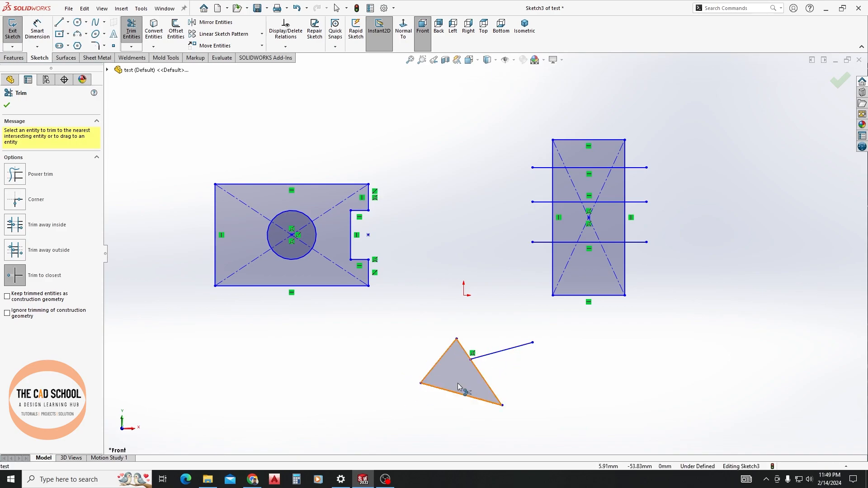
left_click(508, 352)
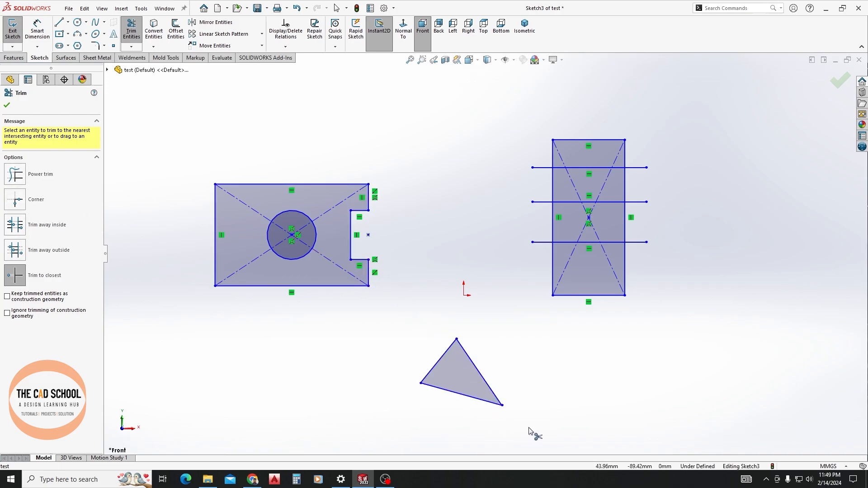
key("Escape")
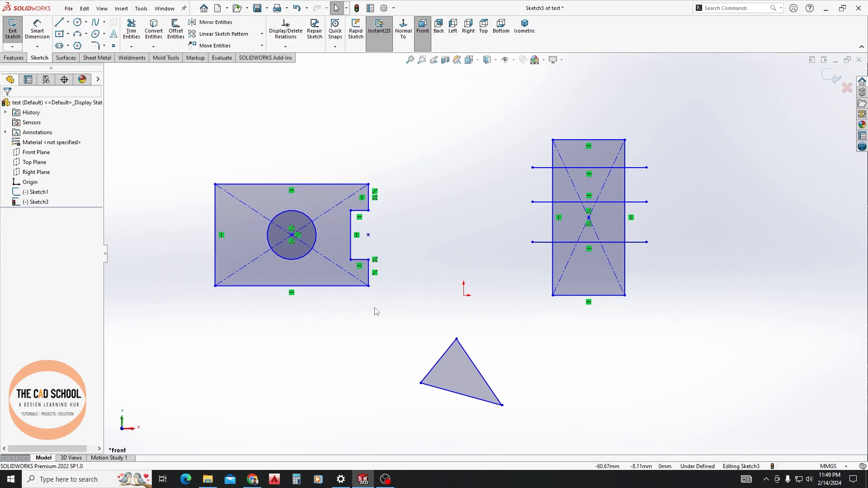
Select the triangle's three lines, and undo the trims back to the star shape with only its two upper ends removed
left_click_drag(388, 324, 549, 433)
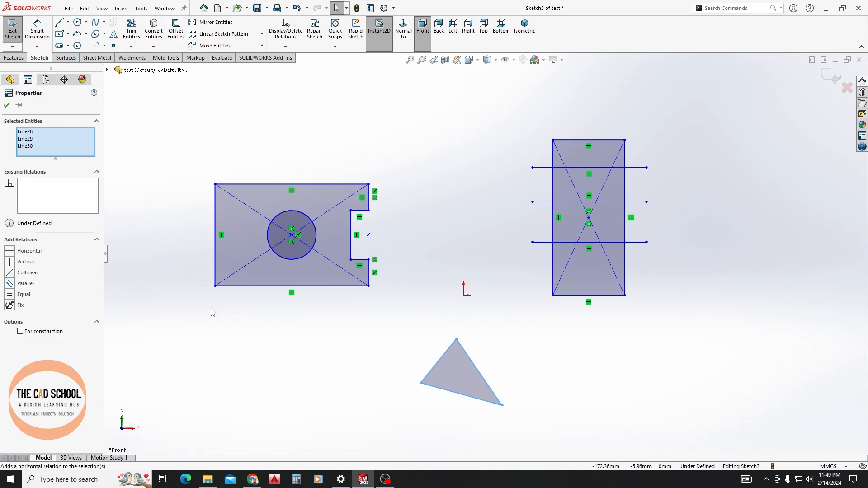
key("ctrl+z")
key("ctrl+z")
key("ctrl+z")
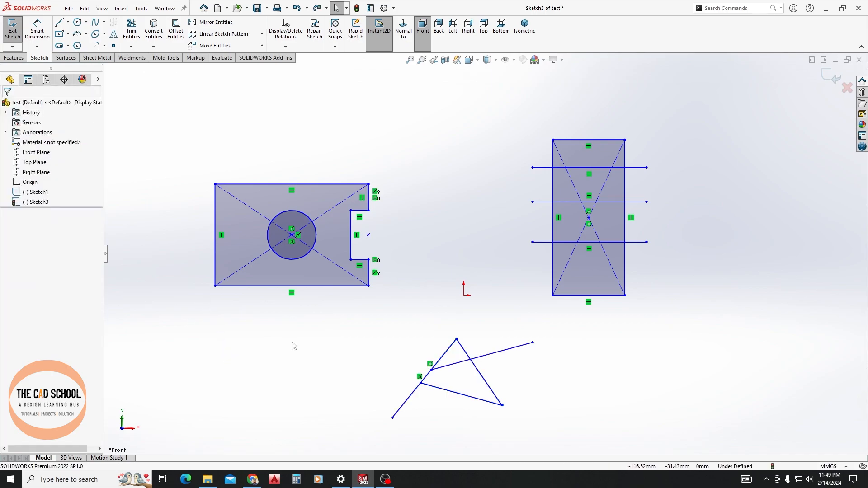
key("ctrl+z")
Try Power trim across the notched rectangle's bottom edge and its circle, and undo the change
left_click(131, 30)
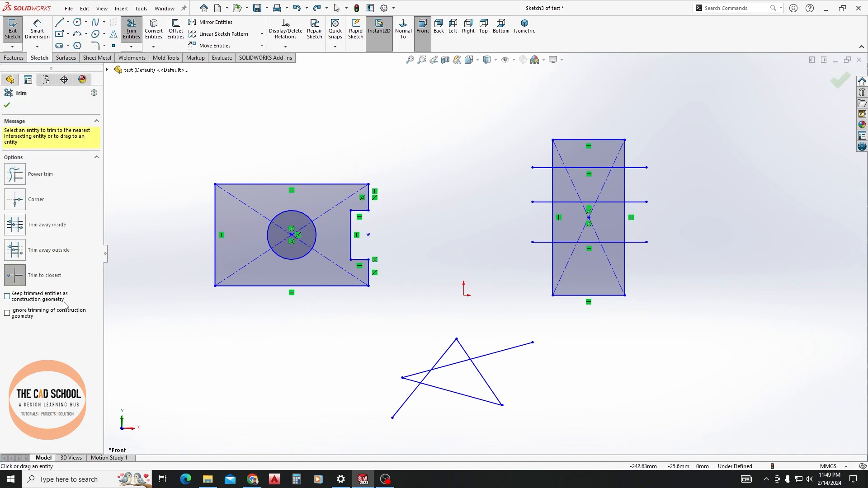
left_click(22, 176)
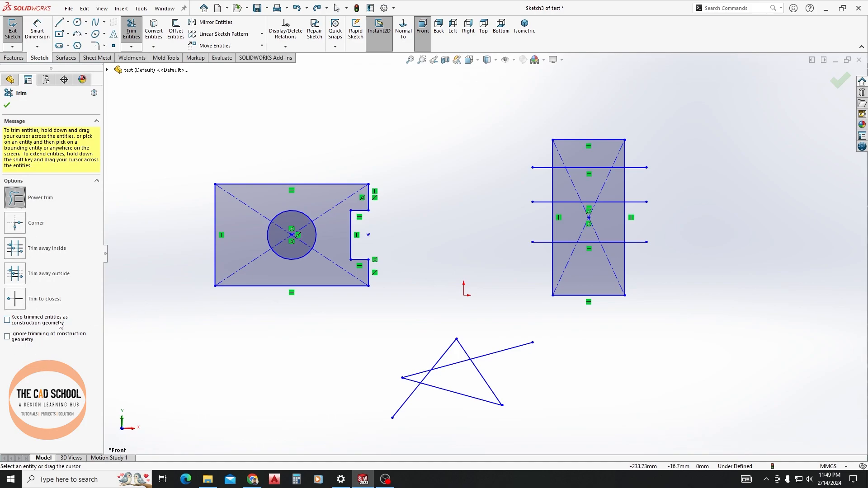
mouse_move(322, 296)
left_mouse_down()
mouse_move(302, 276)
mouse_move(253, 261)
left_mouse_up()
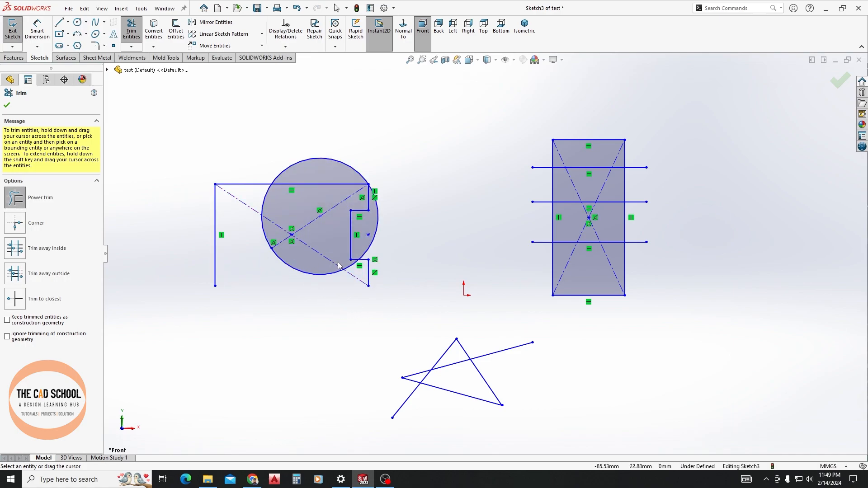
key("ctrl+z")
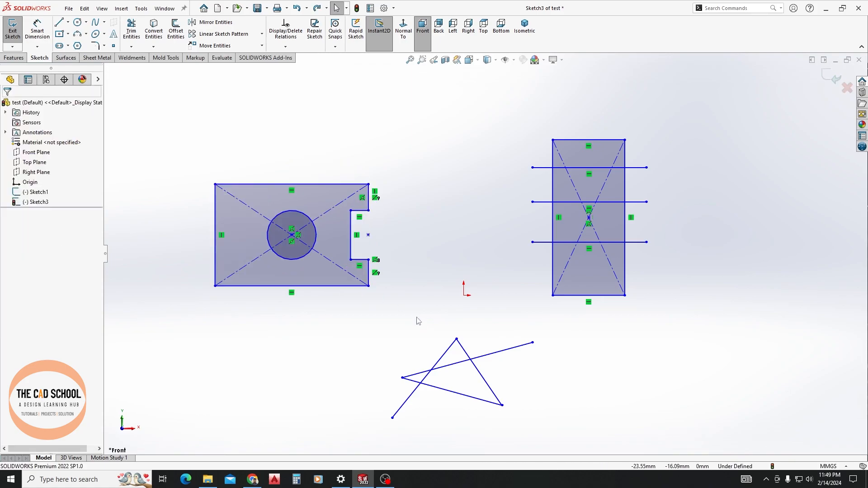
Power trim the notched rectangle's bottom edge and circle with Ignore trimming of construction geometry enabled
left_click(132, 31)
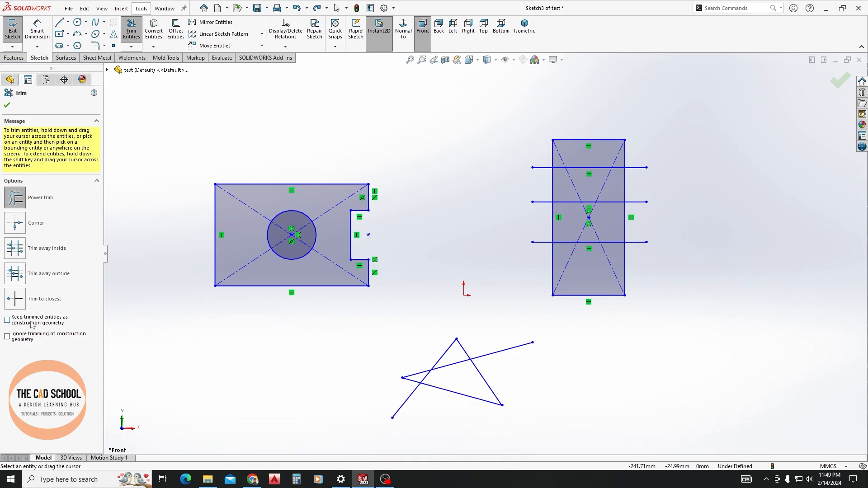
left_click(7, 321)
left_click(8, 337)
mouse_move(331, 311)
left_mouse_down()
mouse_move(338, 255)
mouse_move(334, 268)
left_mouse_up()
mouse_move(269, 297)
left_mouse_down()
mouse_move(249, 285)
mouse_move(230, 236)
mouse_move(313, 246)
mouse_move(334, 220)
mouse_move(302, 226)
mouse_move(284, 271)
mouse_move(268, 240)
mouse_move(277, 232)
left_mouse_up()
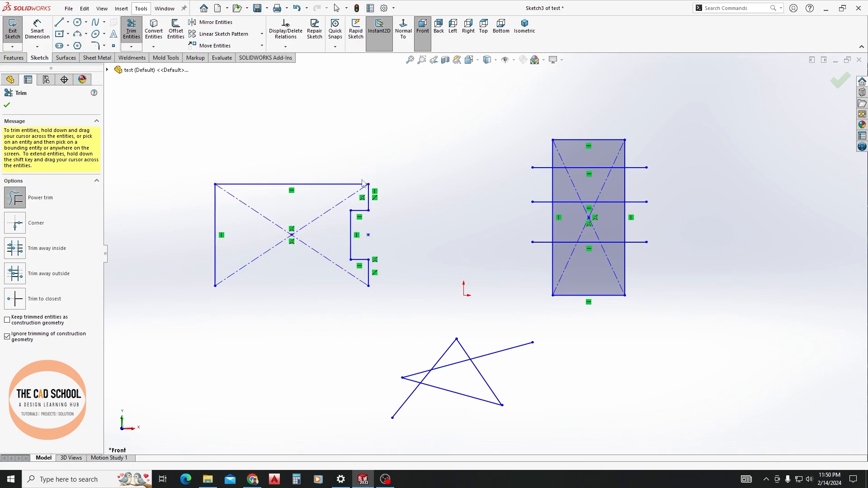
Power trim the ends of the three horizontal lines that extend beyond both sides of the tall rectangle
left_click_drag(636, 147, 644, 254)
left_click_drag(545, 263, 536, 163)
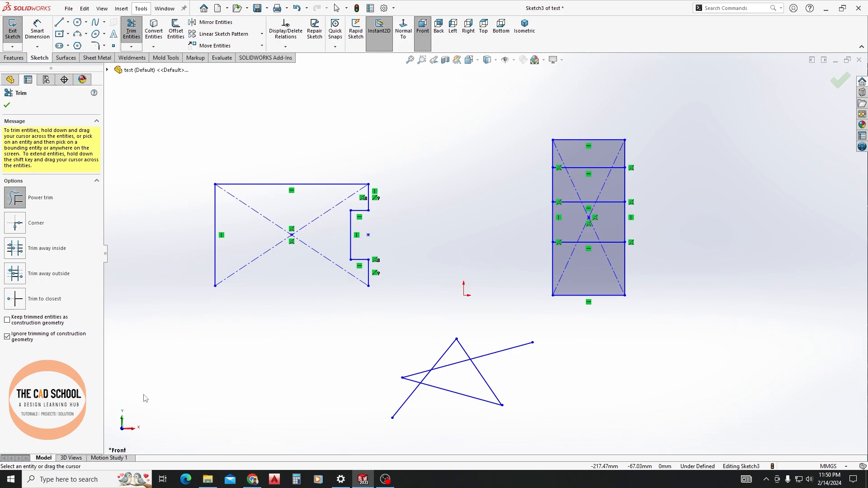
key("Escape")
Enable only Keep trimmed entities as construction geometry, and Power trim segments of the three horizontal lines inside the tall rectangle
left_click(132, 29)
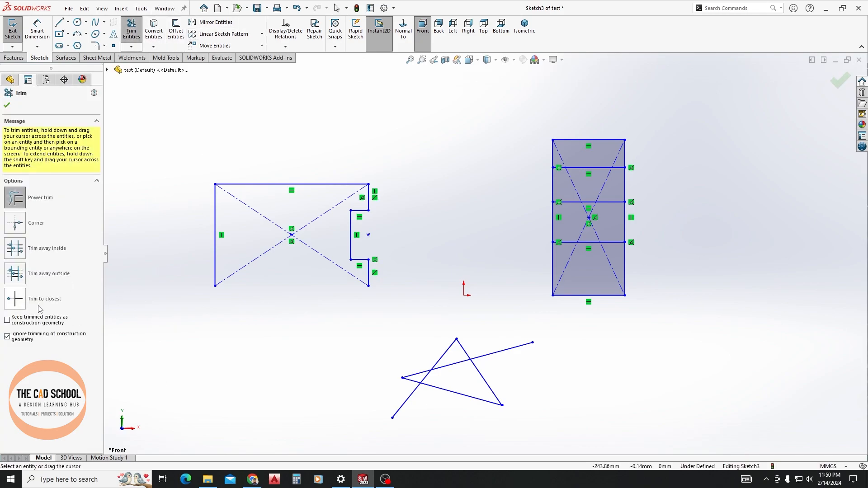
left_click(7, 337)
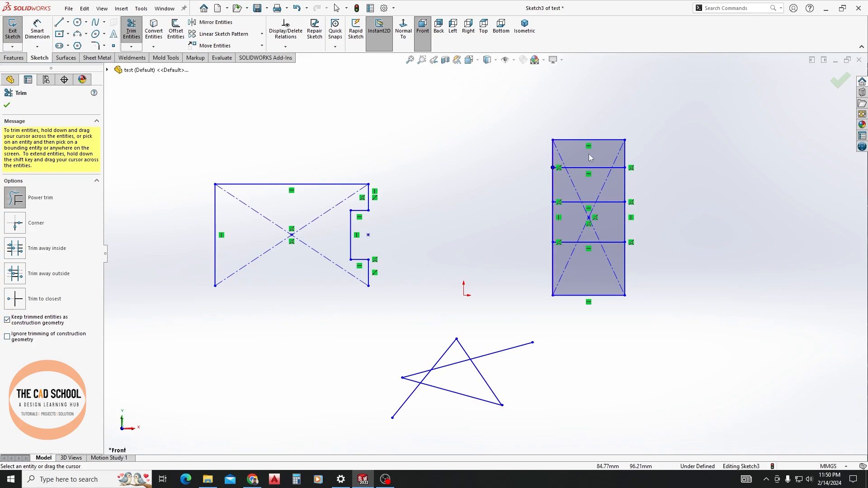
mouse_move(594, 163)
left_mouse_down()
mouse_move(585, 174)
mouse_move(576, 163)
left_mouse_up()
mouse_move(587, 205)
left_mouse_down()
mouse_move(566, 196)
mouse_move(564, 248)
mouse_move(614, 252)
left_mouse_up()
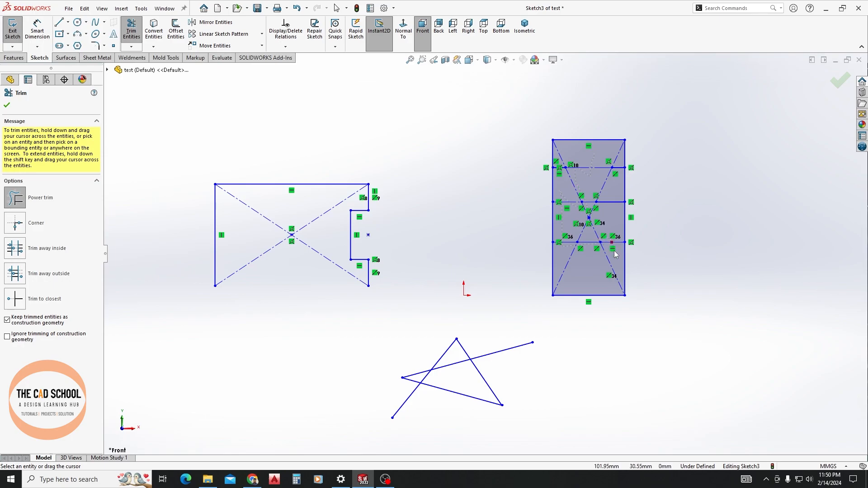
Power trim the notched rectangle's top edge, vertical sides and notch edges into construction geometry, keeping the notch's upper edge solid
left_click_drag(275, 164, 277, 196)
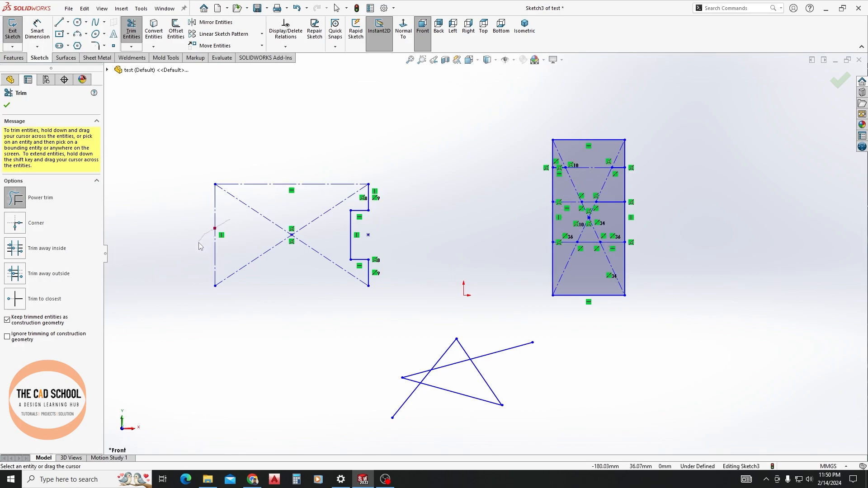
mouse_move(345, 234)
left_mouse_down()
mouse_move(364, 242)
mouse_move(370, 271)
left_mouse_up()
left_click_drag(381, 181, 366, 202)
Power trim the star shape's outer segments into construction geometry, and exit the sketch
mouse_move(483, 335)
left_mouse_down()
mouse_move(510, 375)
mouse_move(445, 412)
mouse_move(409, 392)
mouse_move(446, 355)
mouse_move(472, 349)
left_mouse_up()
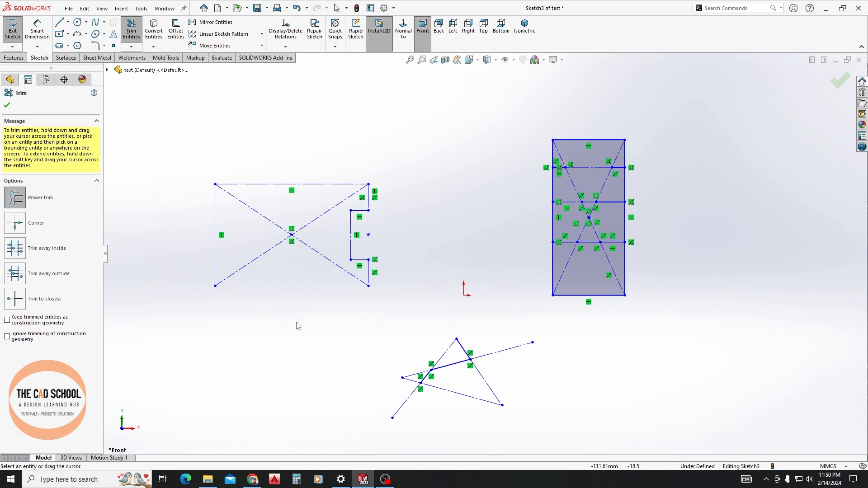
key("Escape")
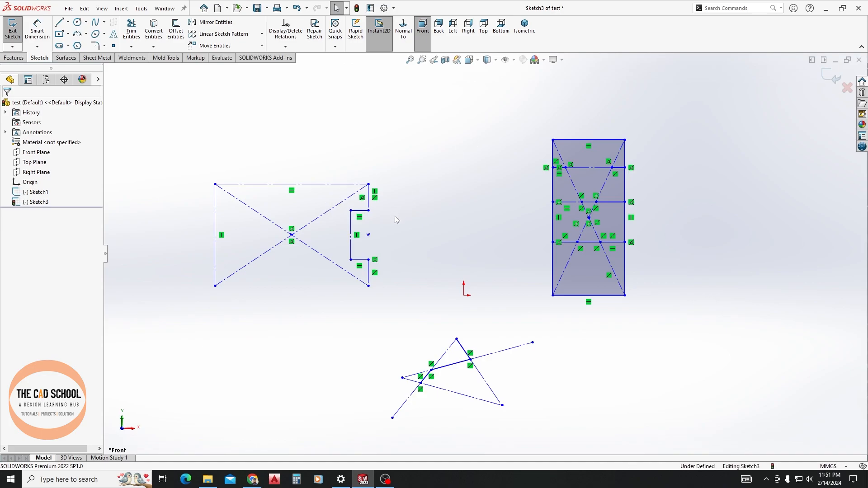
left_click(827, 78)
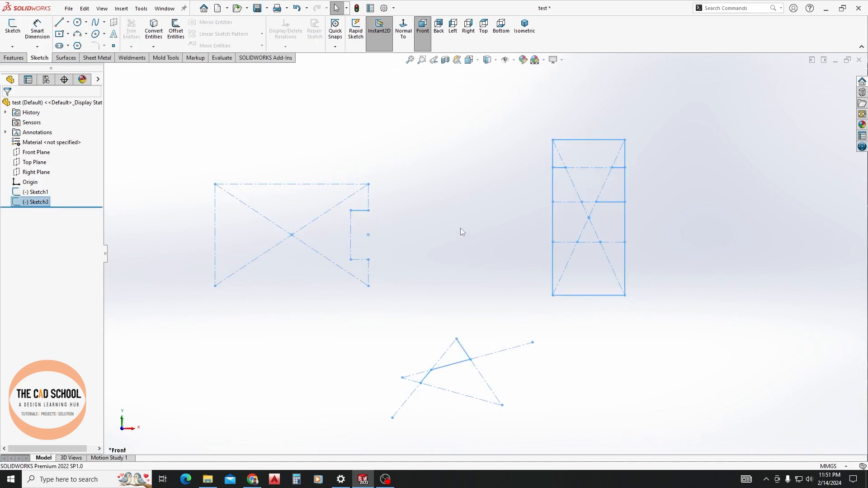
Start an Extruded Boss/Base from the trimmed sketch, using the notch's upper edge as the open contour of the thin feature
mouse_move(404, 240)
middle_mouse_down()
mouse_move(312, 218)
mouse_move(503, 251)
mouse_move(459, 284)
middle_mouse_up()
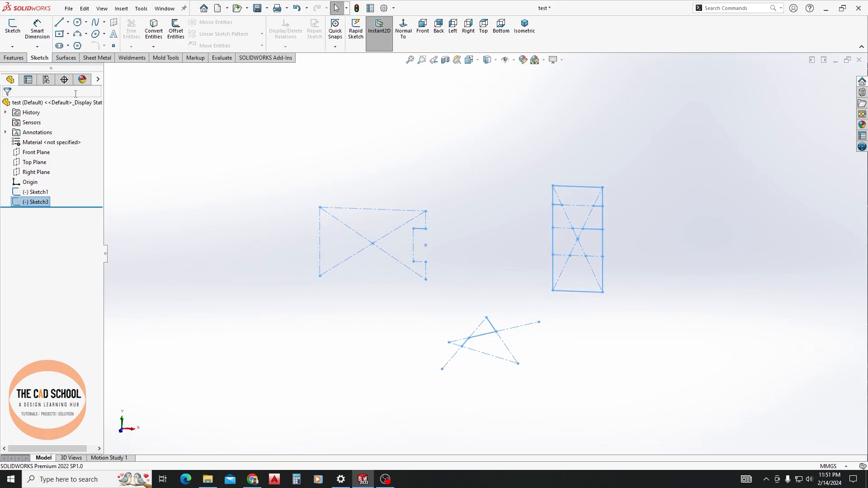
left_click(14, 58)
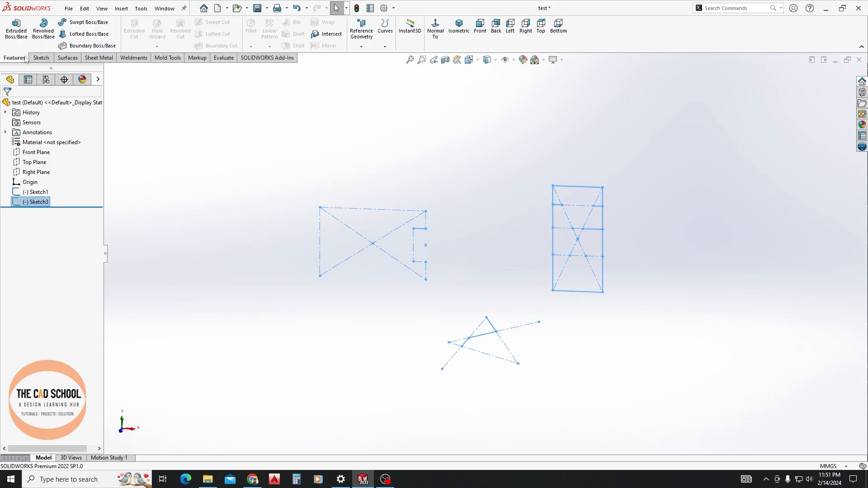
left_click(17, 31)
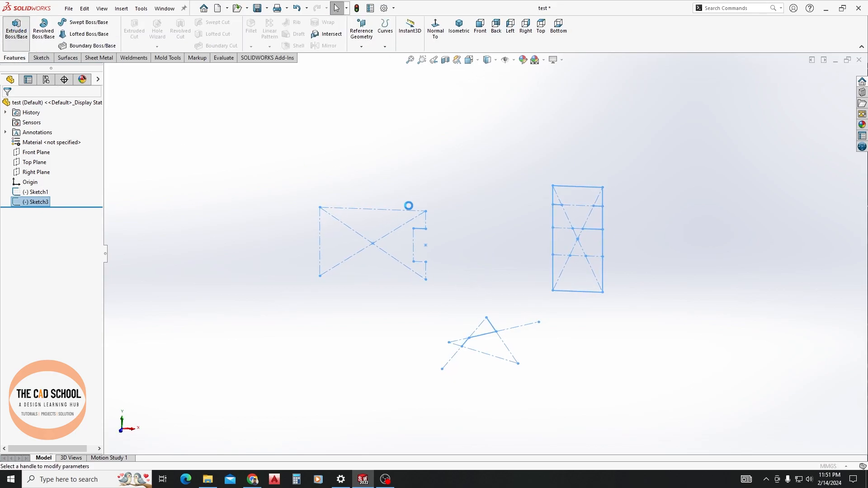
left_click(425, 234)
middle_click_drag(509, 284, 425, 265)
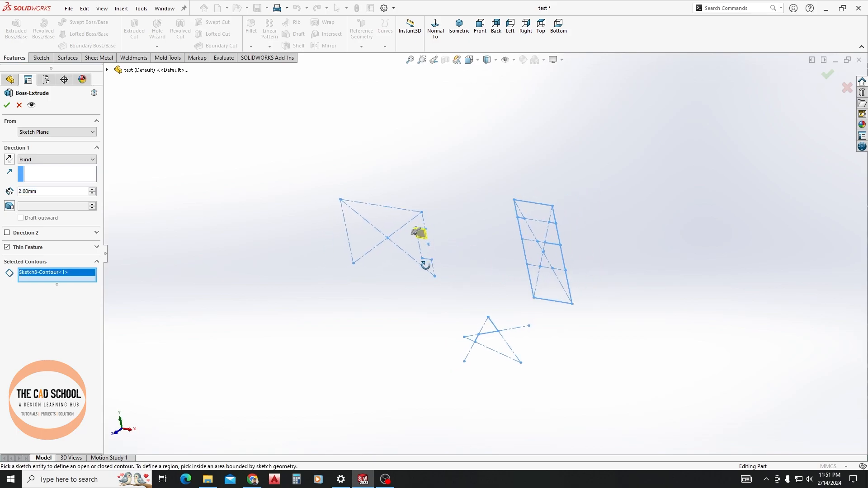
scroll(493, 254, "up", 3)
scroll(430, 268, "down", 5)
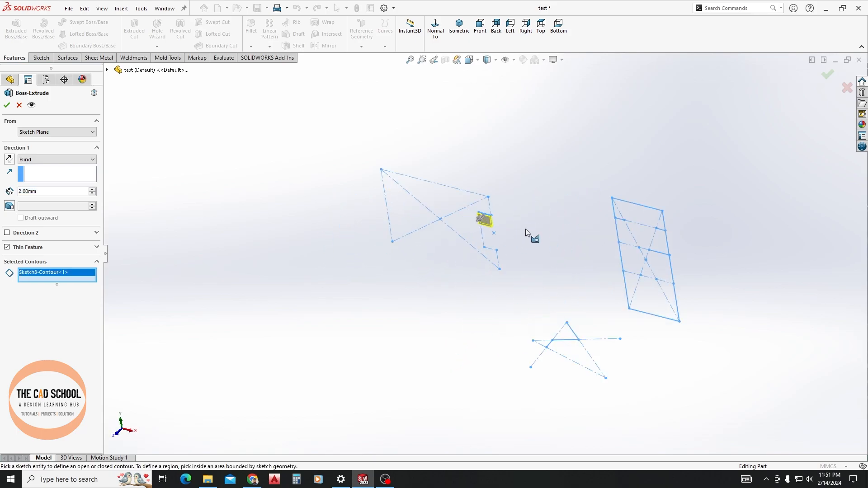
scroll(526, 233, "down", 3)
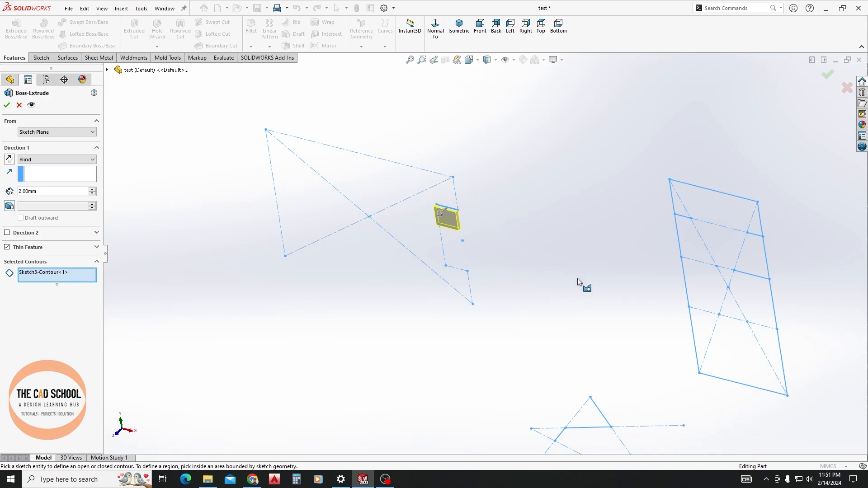
scroll(512, 256, "up", 3)
scroll(510, 258, "down", 4)
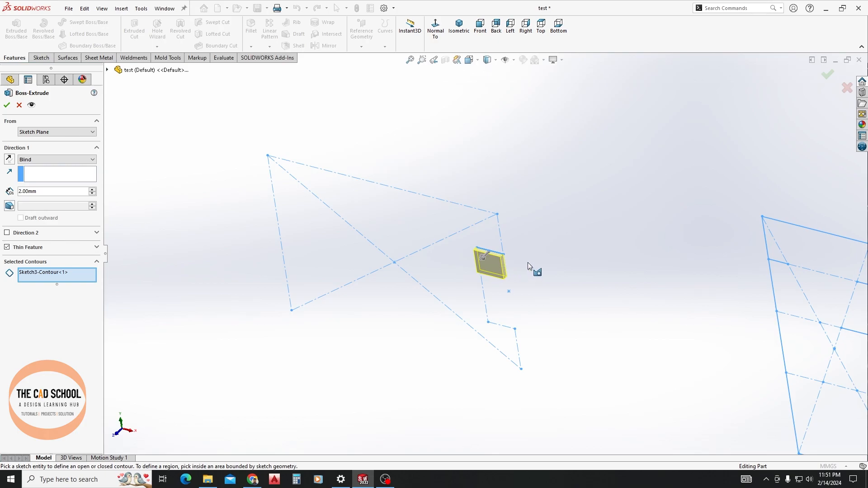
scroll(534, 269, "down", 2)
scroll(559, 287, "up", 5)
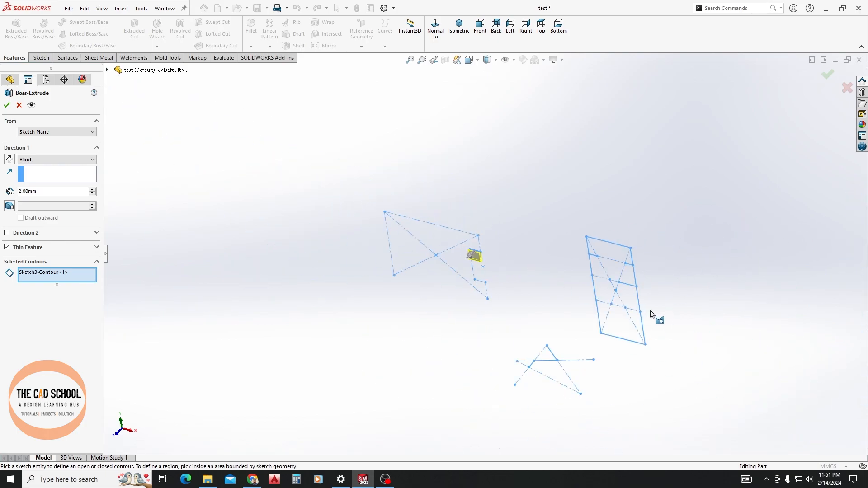
Try the tall rectangle's region and its two short upper line segments as extrude contours, and cancel the extrusion
left_click(617, 252)
scroll(624, 292, "down", 4)
scroll(455, 230, "down", 2)
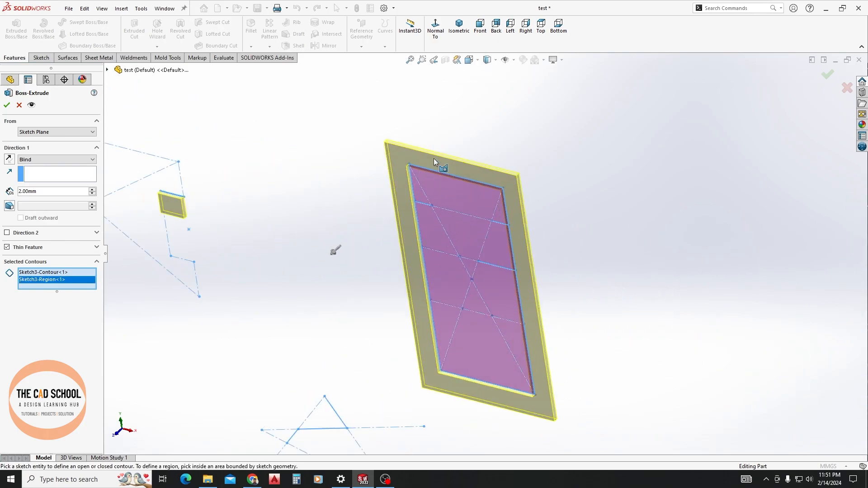
left_click(425, 210)
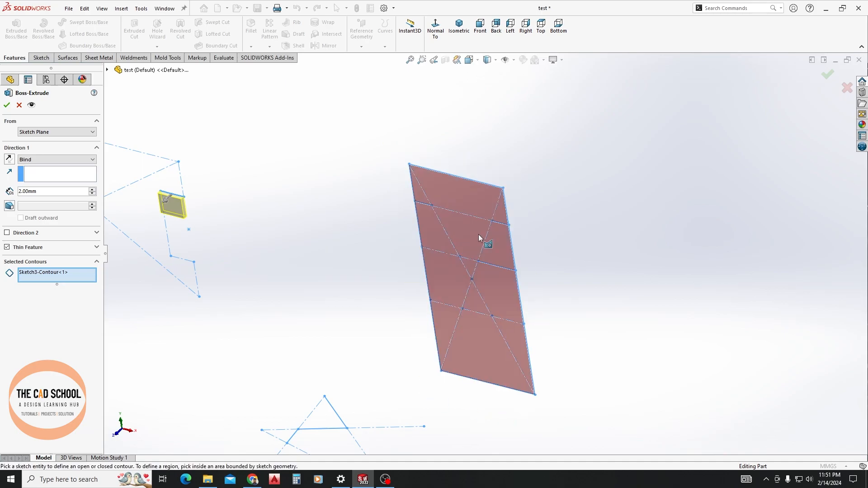
left_click(425, 209)
left_click(511, 228)
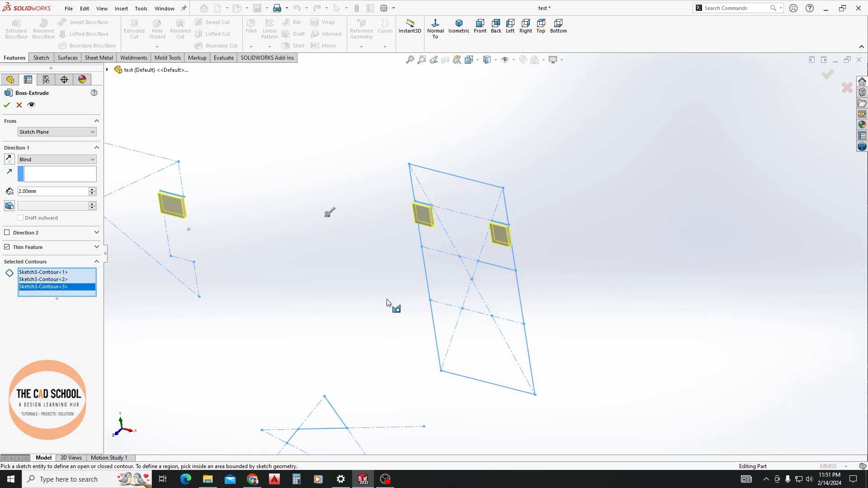
key("Escape")
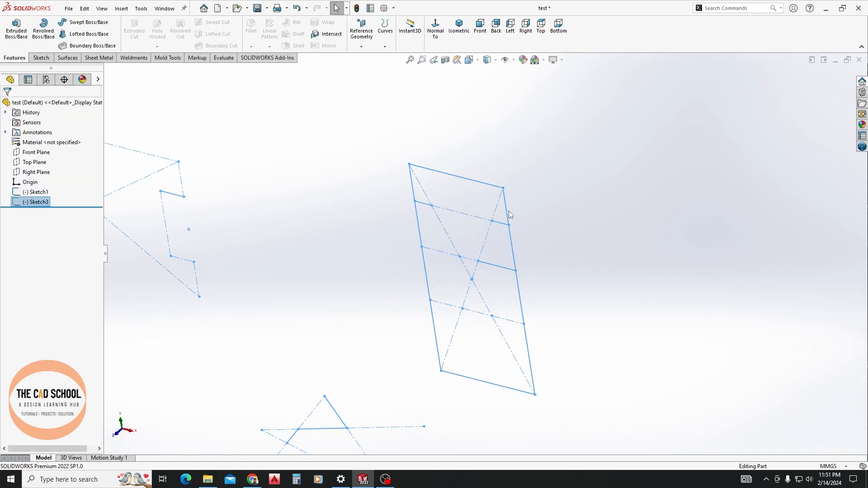
Reopen the trimmed sketch for editing, orient the view normal to it, and delete all its geometry
scroll(384, 424, "down", 2)
scroll(400, 392, "up", 4)
mouse_move(319, 364)
middle_mouse_down()
mouse_move(345, 349)
mouse_move(304, 330)
mouse_move(329, 336)
middle_mouse_up()
left_click(329, 337)
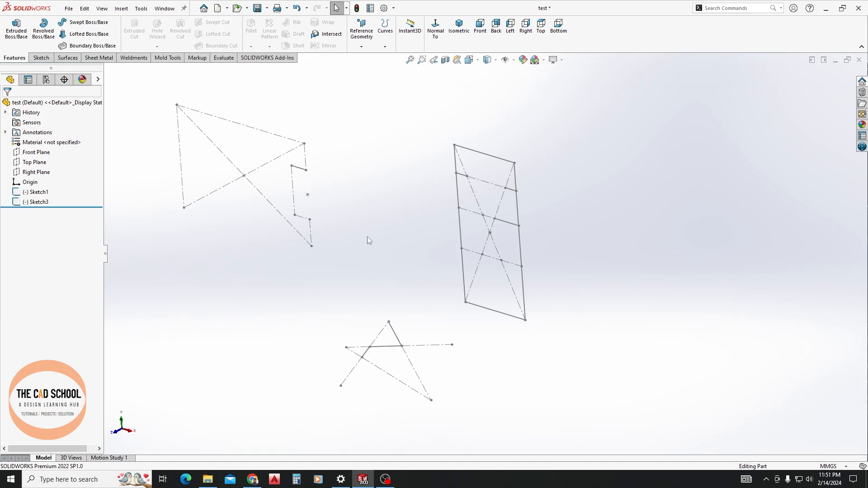
left_click(499, 164)
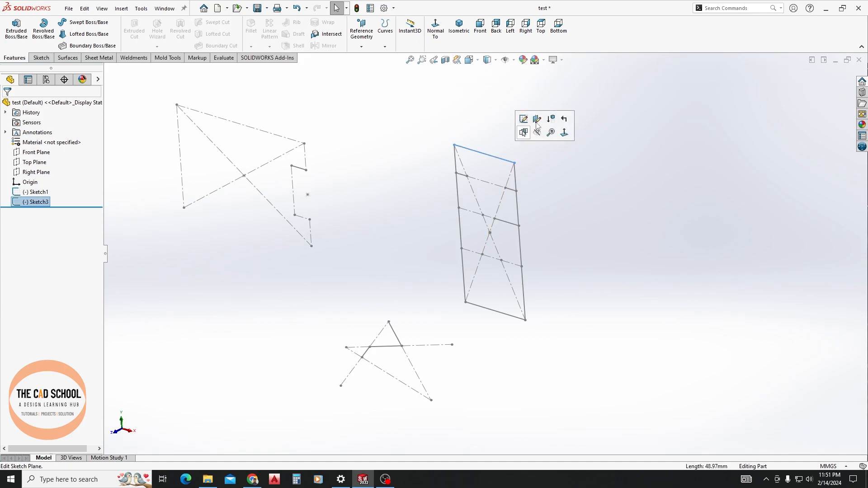
left_click(529, 126)
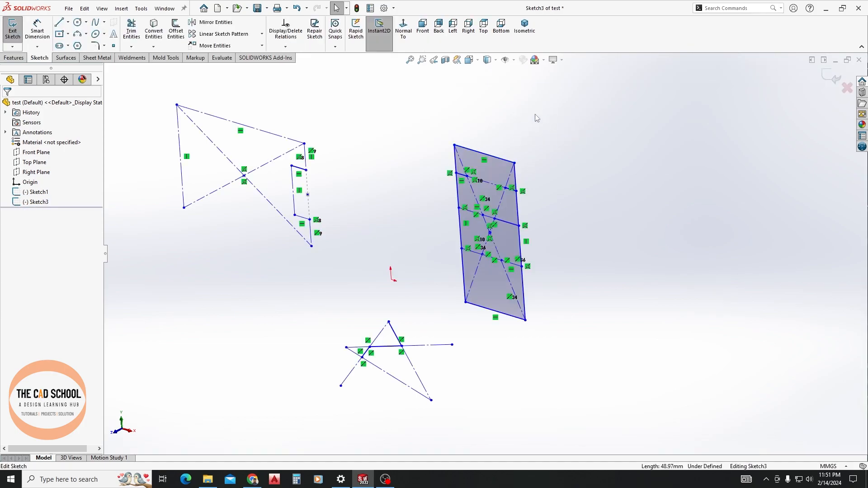
left_click(403, 27)
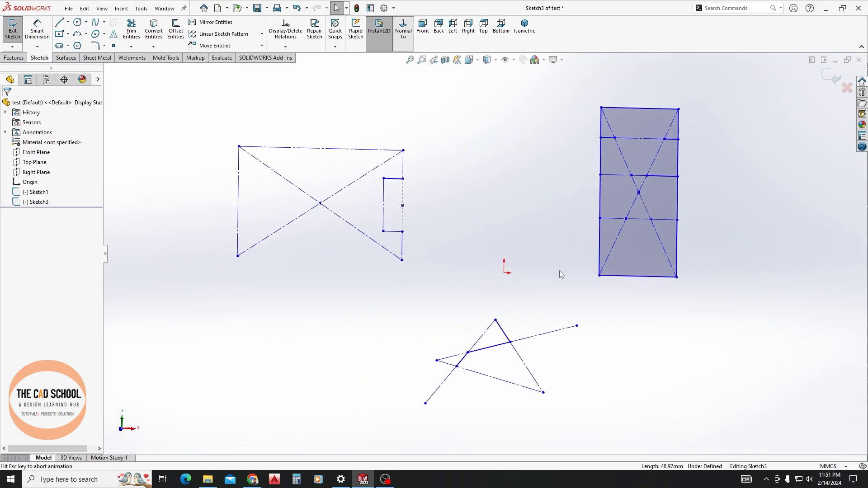
scroll(457, 236, "down", 3)
scroll(503, 234, "up", 4)
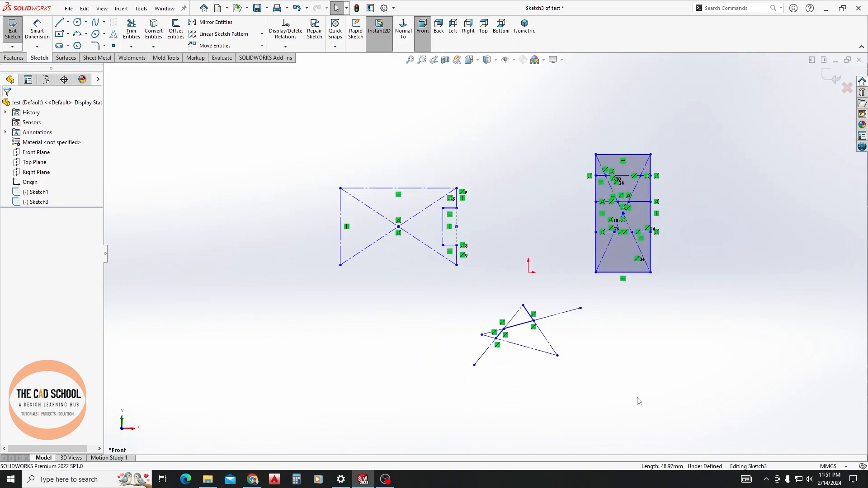
mouse_move(682, 424)
left_mouse_down()
mouse_move(490, 178)
mouse_move(364, 132)
mouse_move(409, 165)
mouse_move(339, 132)
left_mouse_up()
key("Delete")
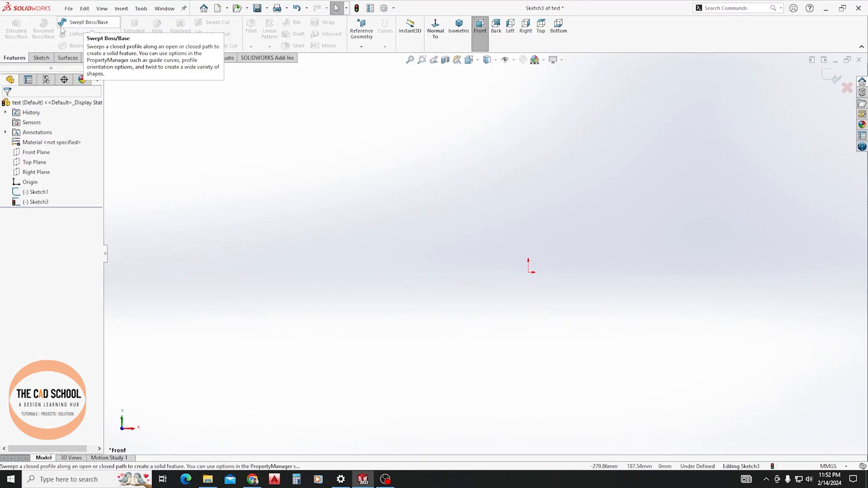
With Extend Entities, extend the short slanted line to the rectangle's bottom edge and the rectangle's right side down to the horizontal line
key("ctrl+z")
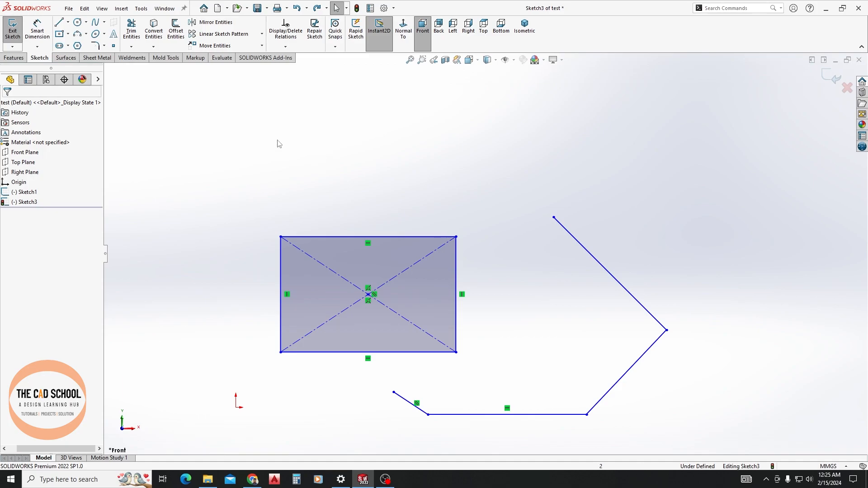
left_click(131, 47)
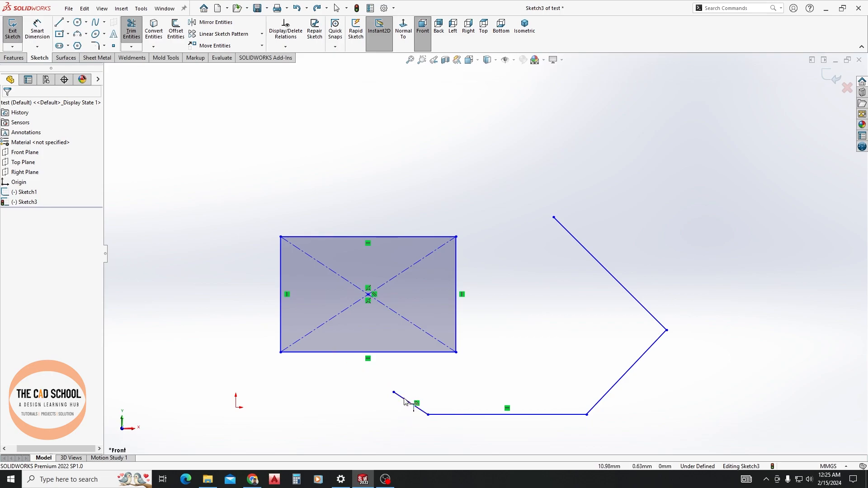
left_click(388, 388)
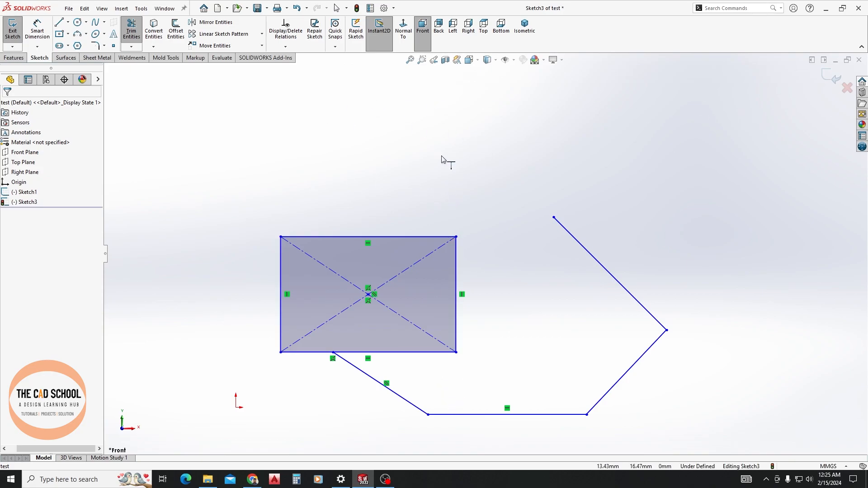
left_click(455, 279)
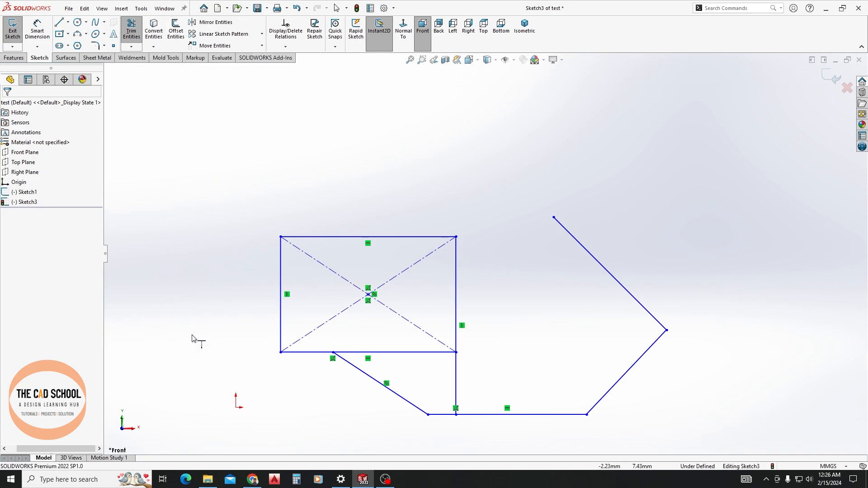
left_click(435, 352)
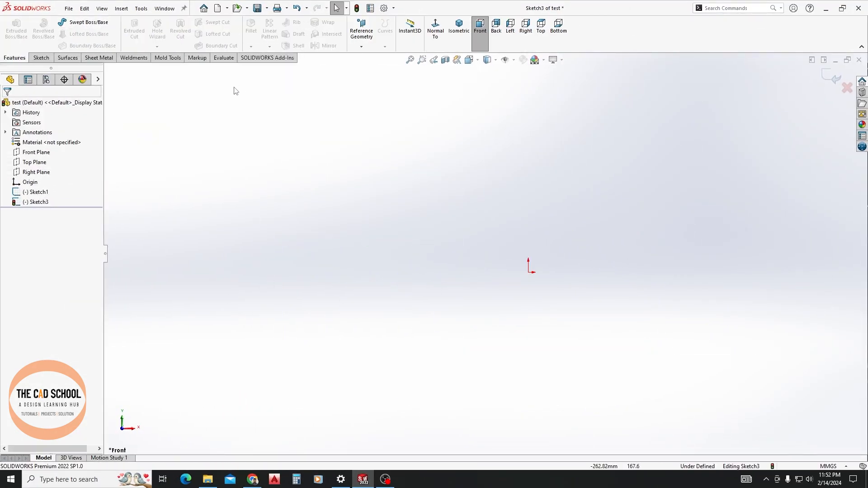
Sketch a horizontal straight slot about 94 mm between centres and about 89 mm wide, left of the origin
left_click(41, 57)
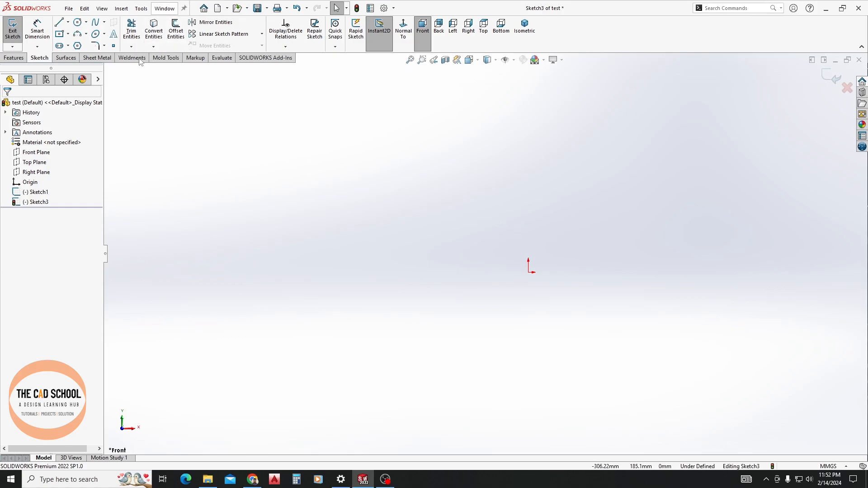
left_click(59, 22)
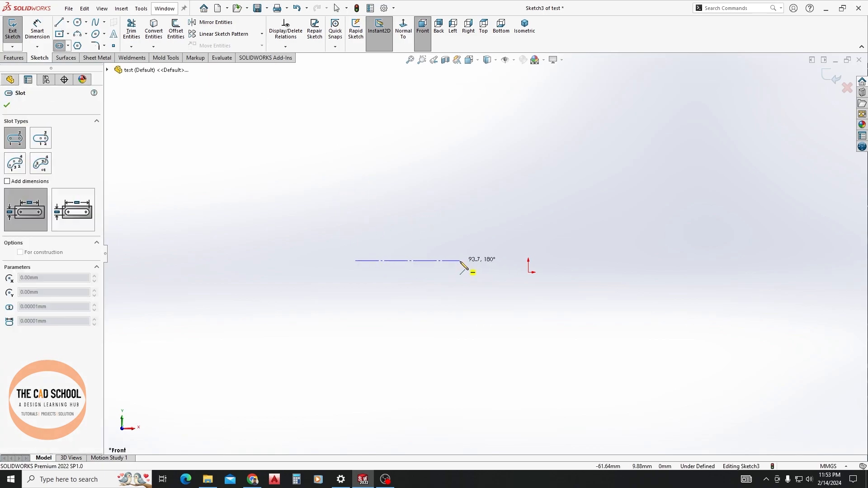
left_click(460, 260)
left_click(458, 315)
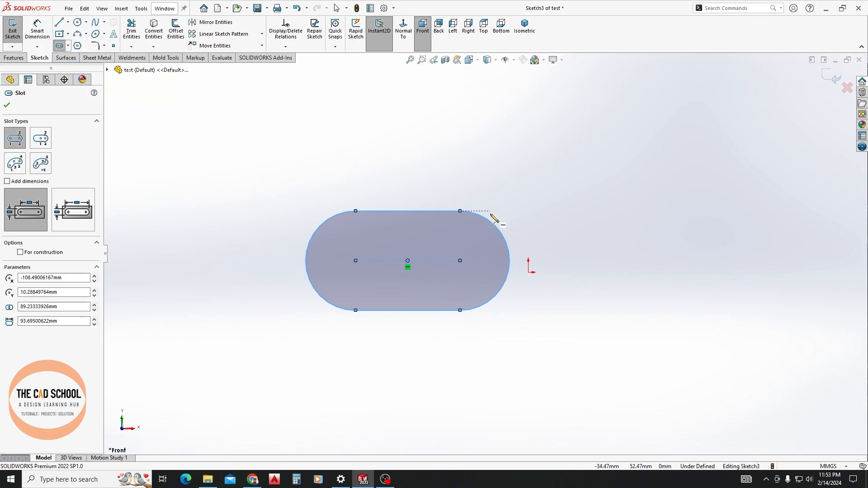
key("Escape")
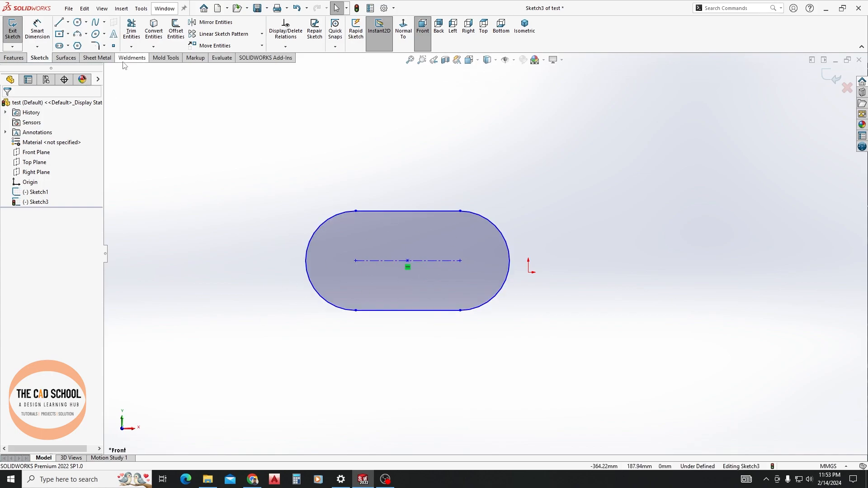
Dimension the radius of the slot's left arc as 20 mm
left_click(172, 38)
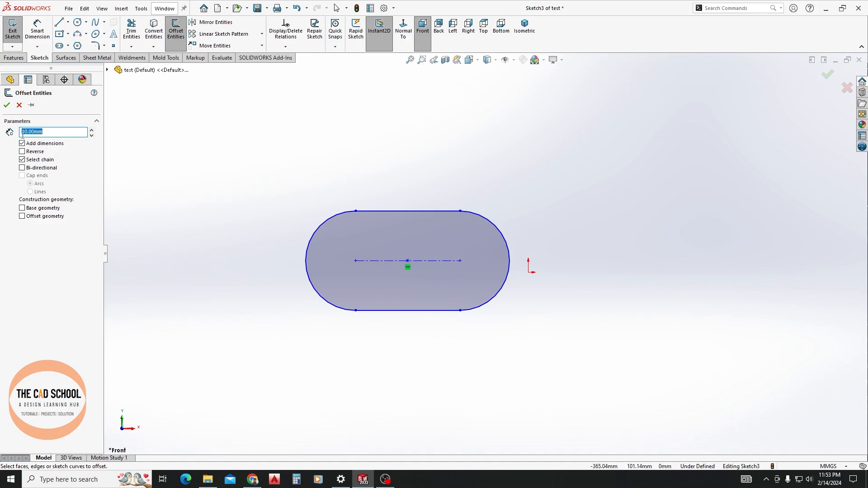
left_click(37, 32)
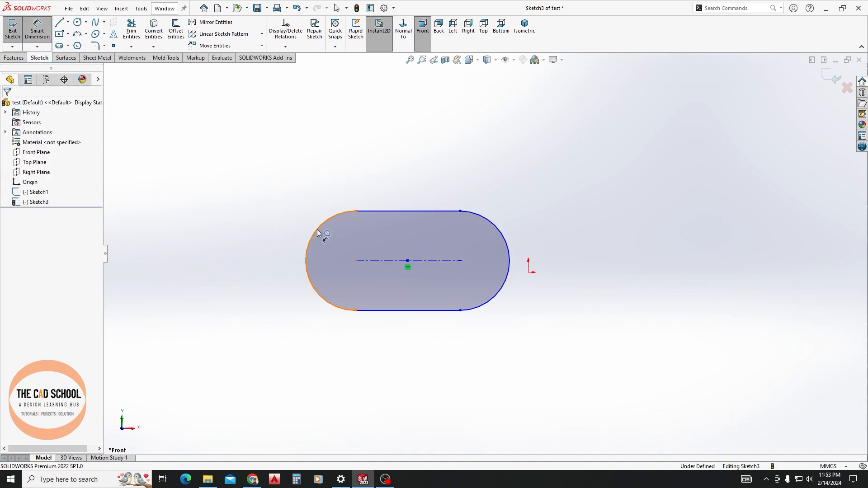
left_click(319, 233)
left_click(273, 240)
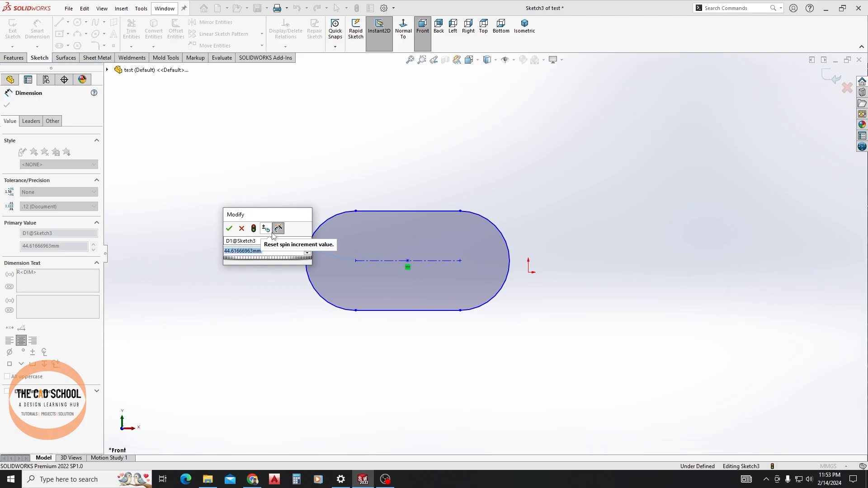
type("20")
key("Return")
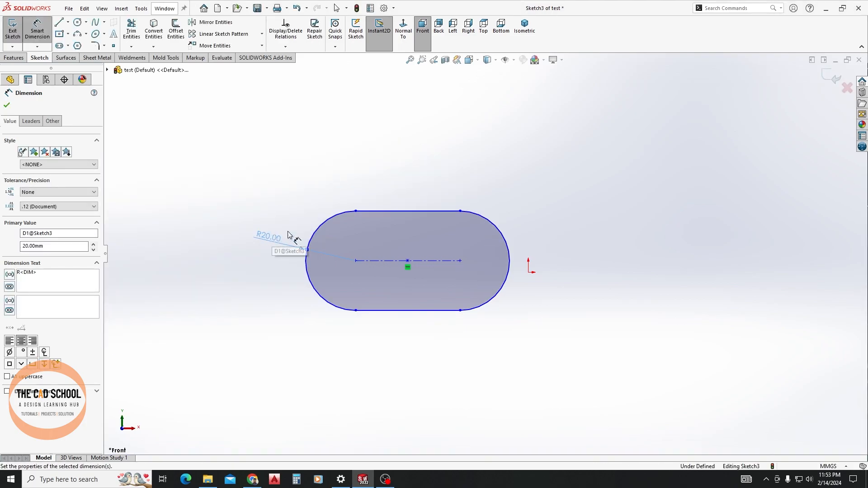
left_click(7, 105)
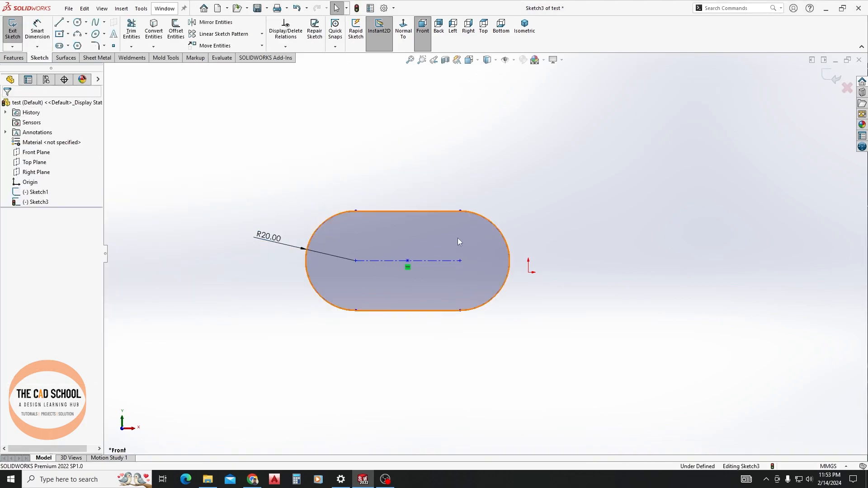
Dimension the slot's centreline length as 40 mm, placing the dimension below the slot
left_click(37, 28)
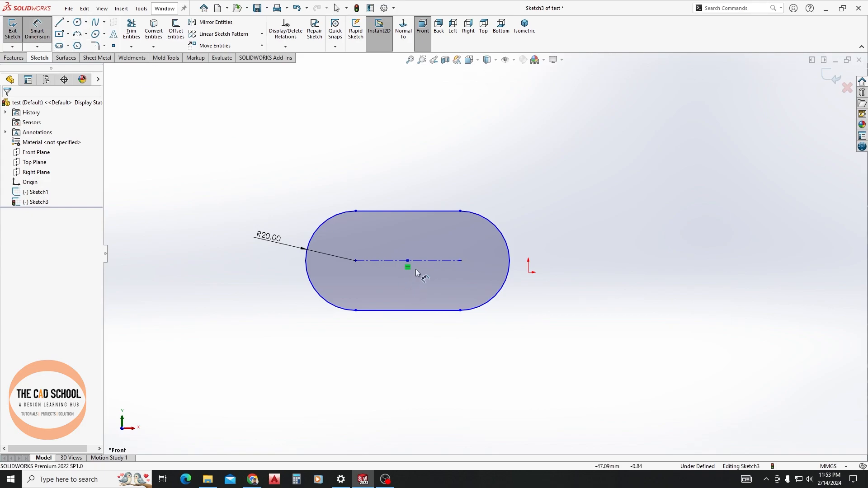
left_click(392, 260)
left_click(410, 350)
type("40")
key("Return")
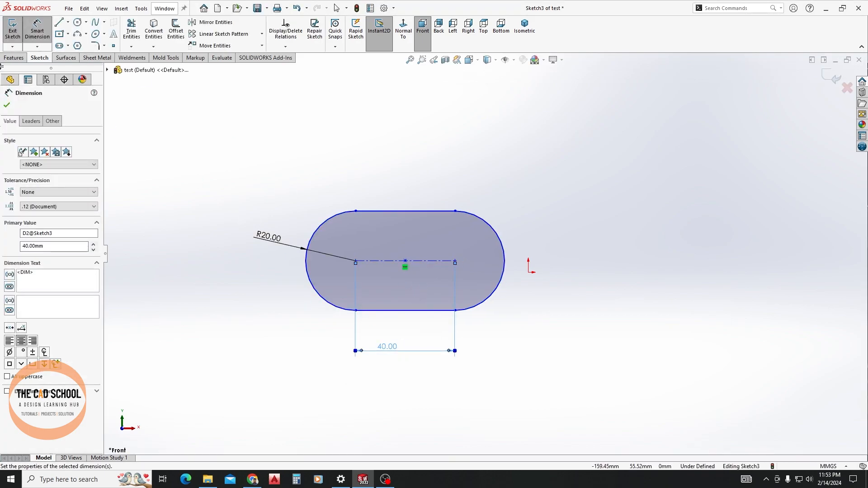
left_click(7, 106)
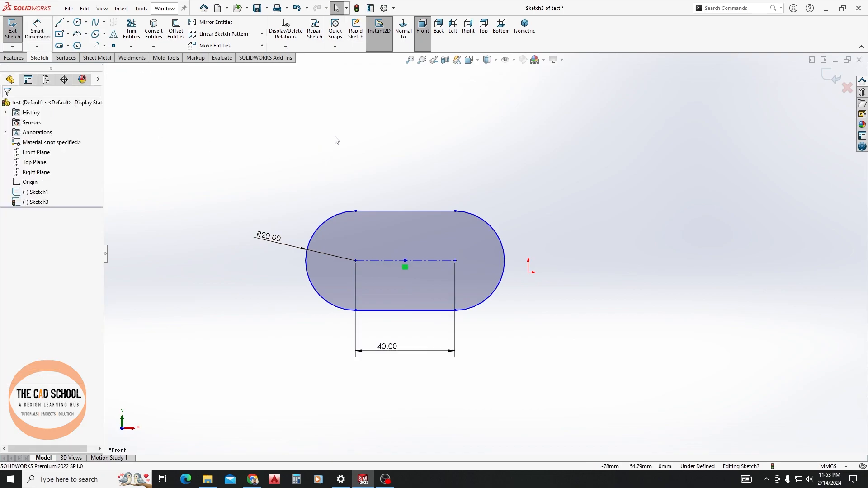
Offset the whole slot outward by 2 mm with Add dimensions and Select chain enabled
left_click(176, 30)
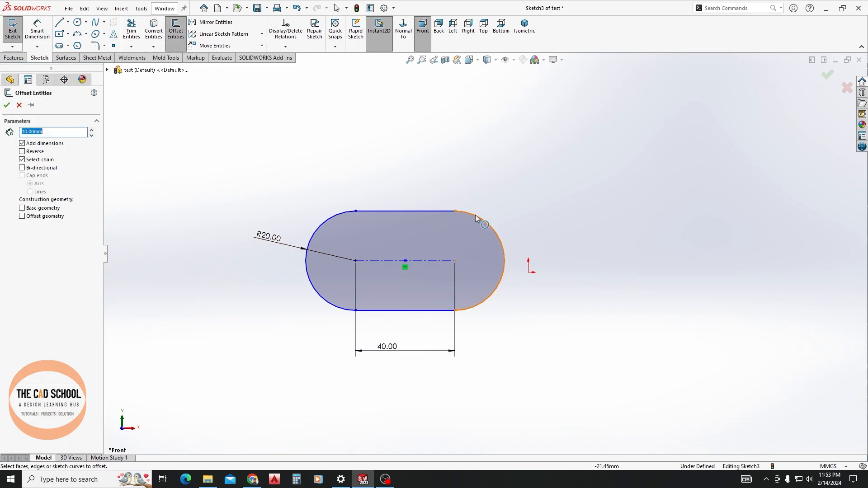
left_click(347, 213)
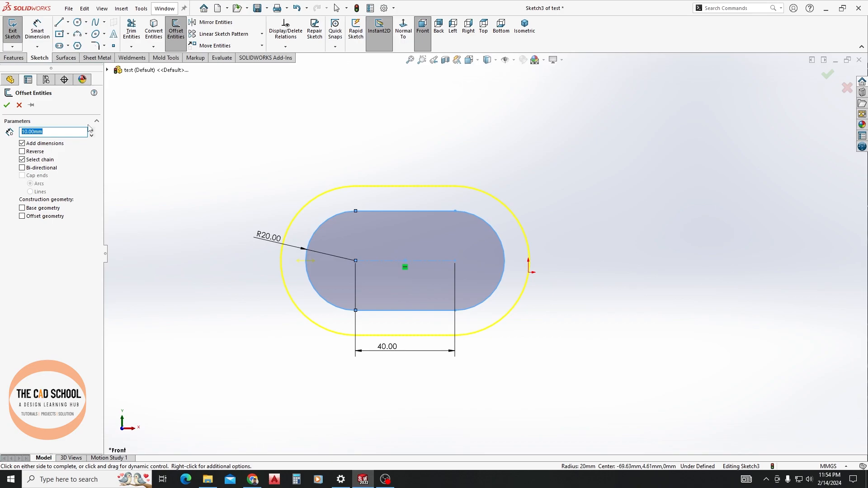
type("2")
key("Return")
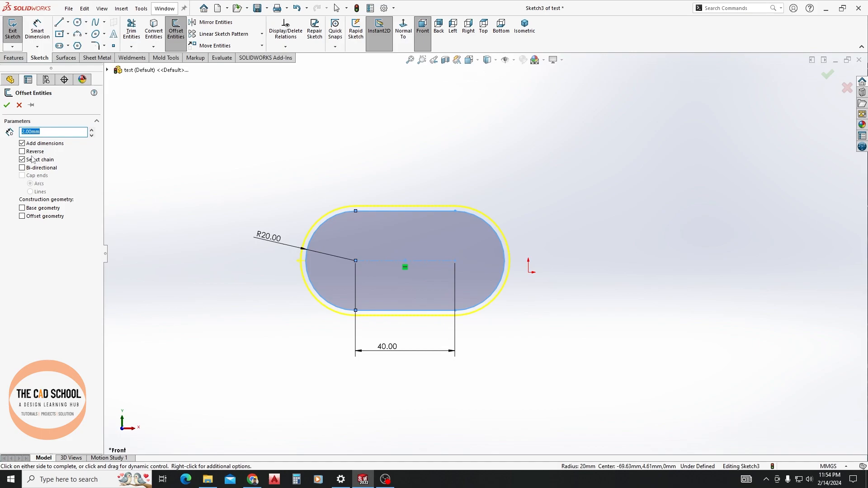
scroll(437, 213, "down", 5)
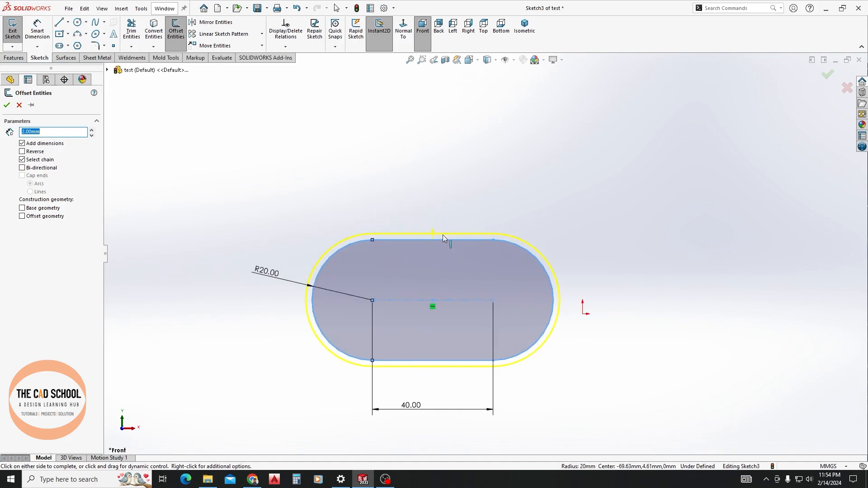
scroll(340, 254, "down", 1)
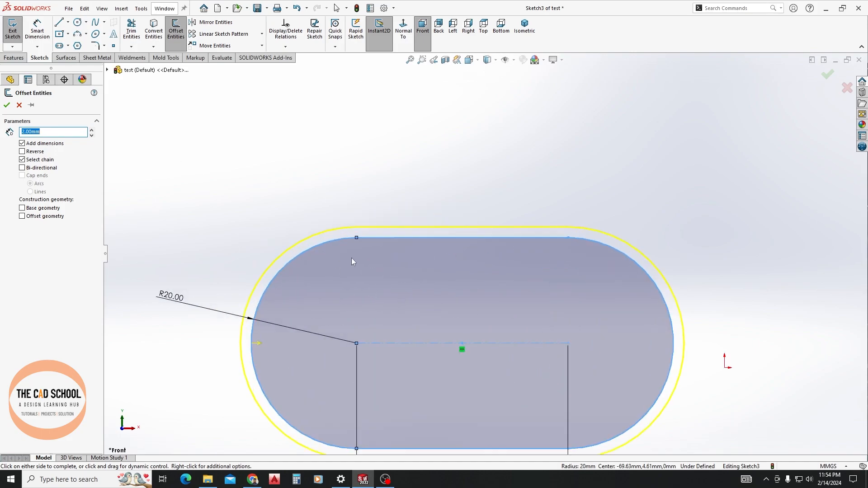
scroll(400, 295, "up", 4)
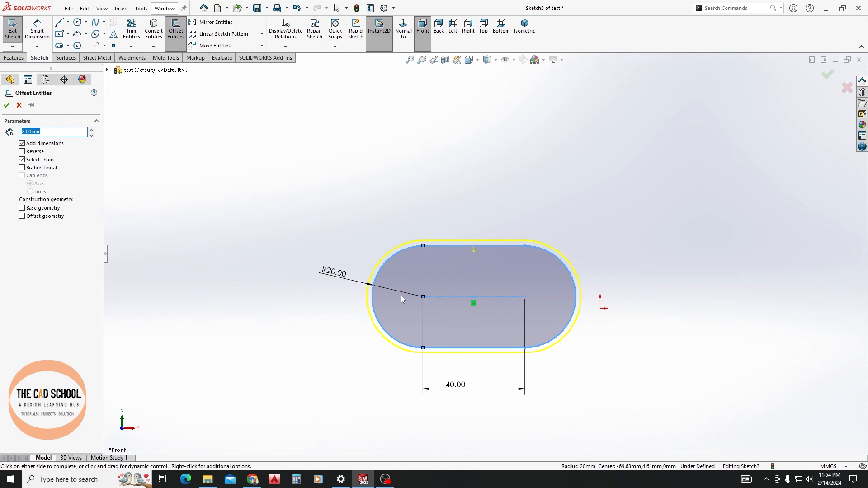
left_click(4, 103)
key("f")
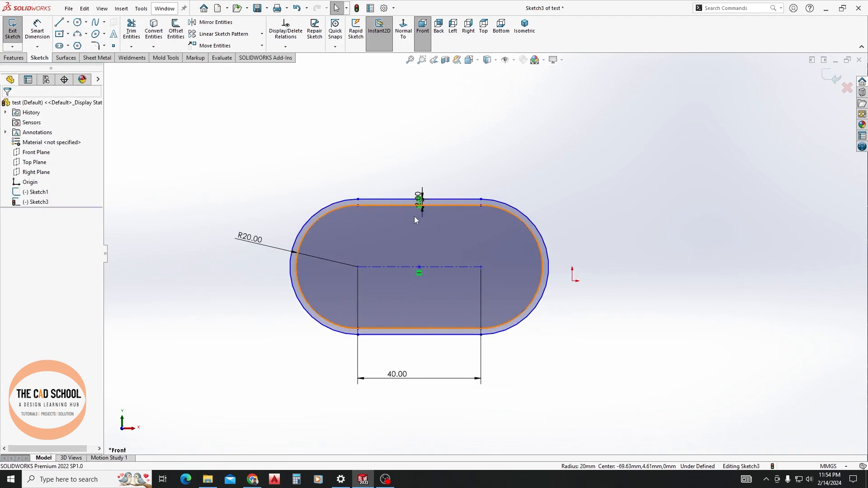
Undo the slot's offset and deselect the slot
scroll(394, 211, "down", 2)
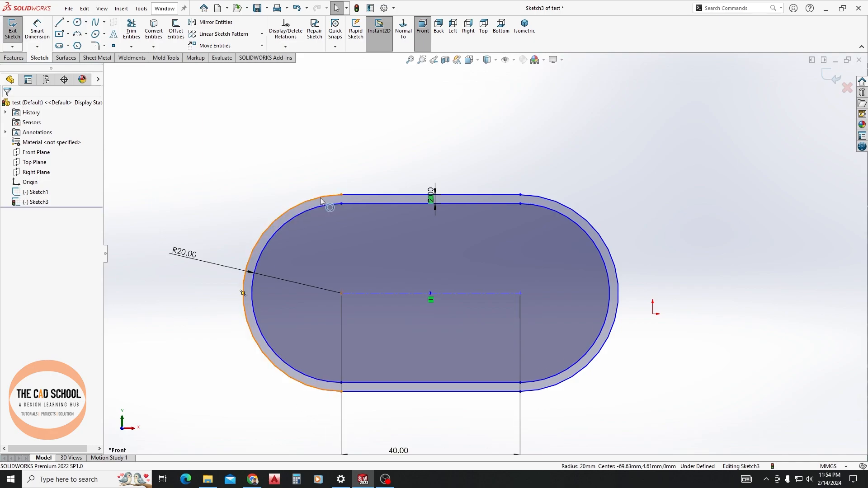
key("ctrl+z")
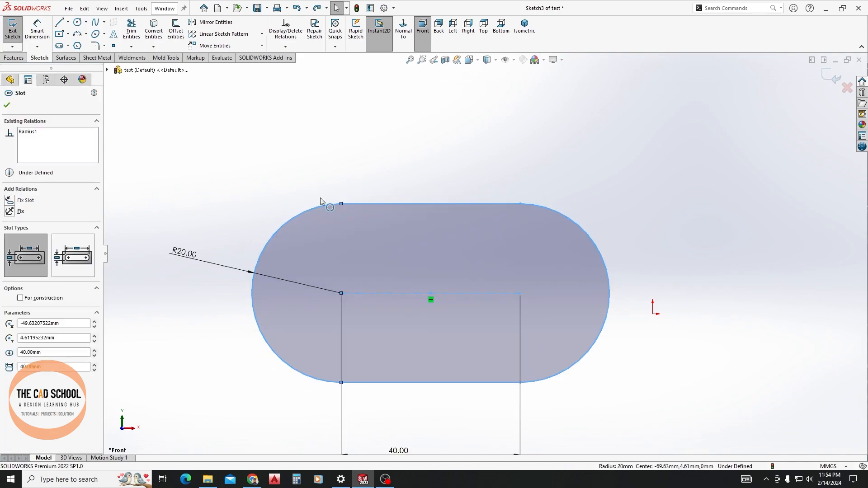
left_click(242, 115)
Preview the slot's 2 mm offset reversed to the inside, and set it back to the outside
left_click(176, 31)
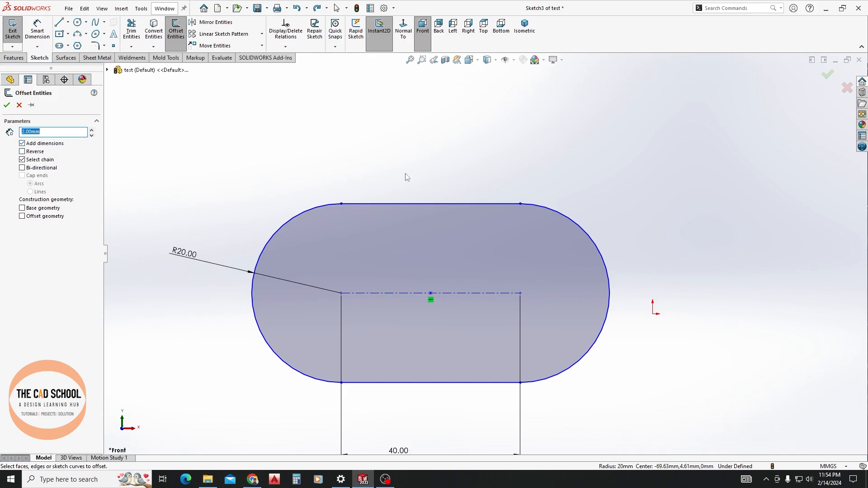
left_click(361, 204)
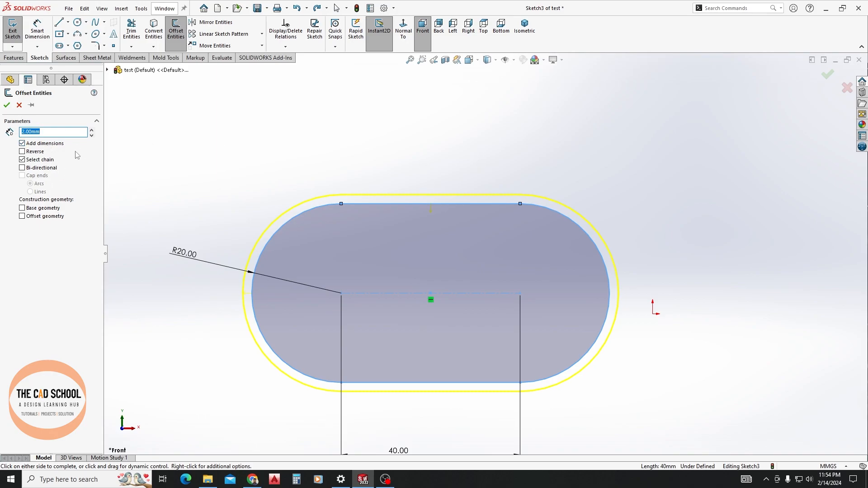
left_click(22, 152)
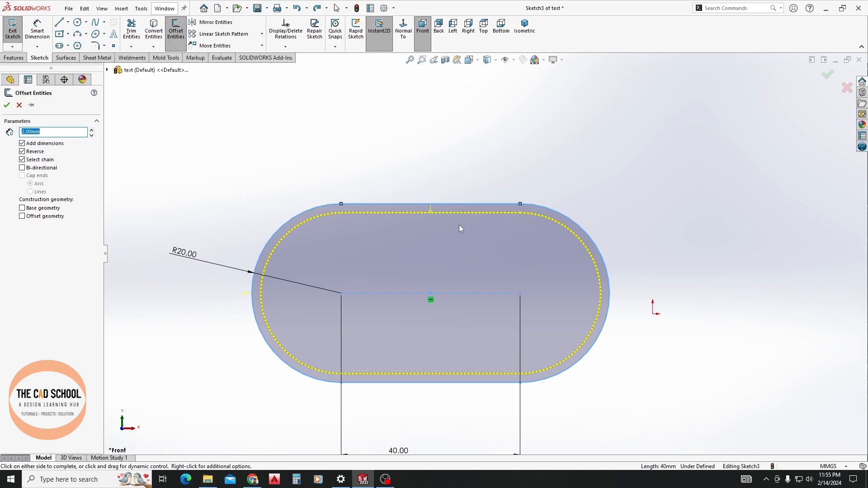
left_click(22, 152)
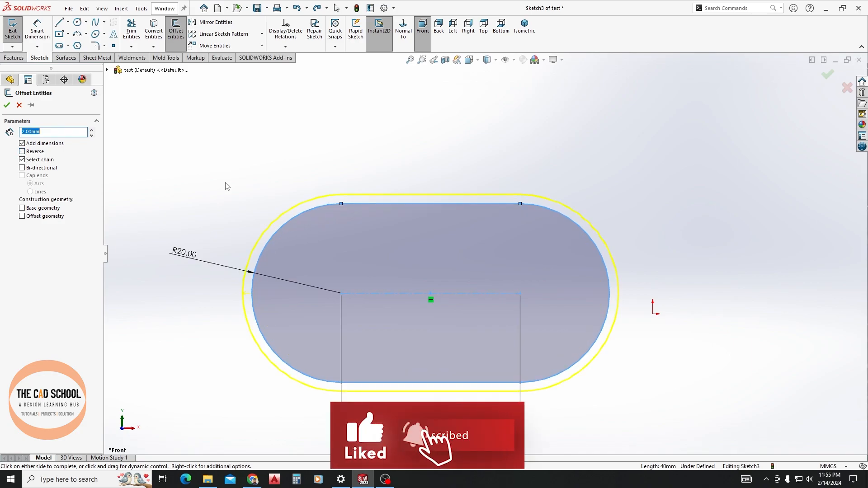
Try offsetting the slot from its upper edge by 2 mm with Select chain disabled, and cancel the offset
left_click(32, 161)
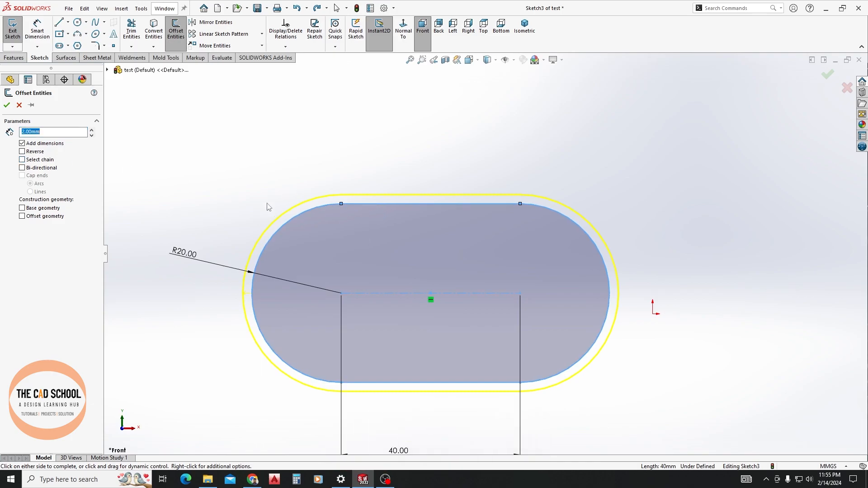
left_click(220, 173)
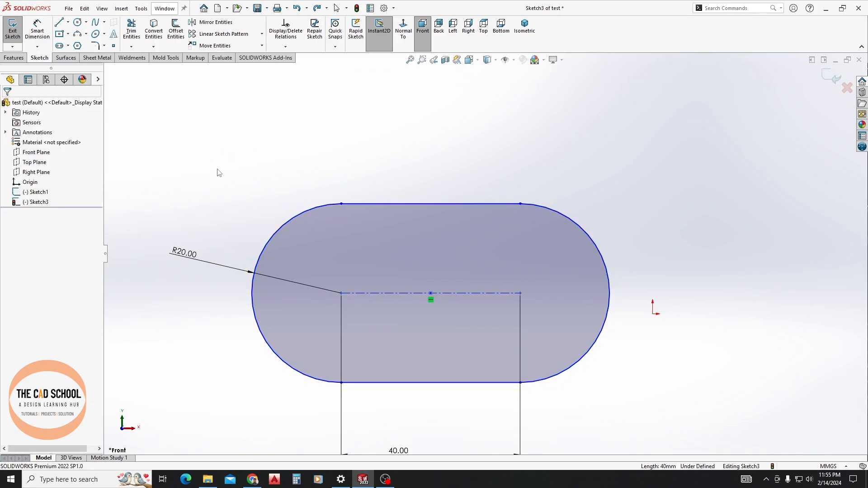
left_click(176, 29)
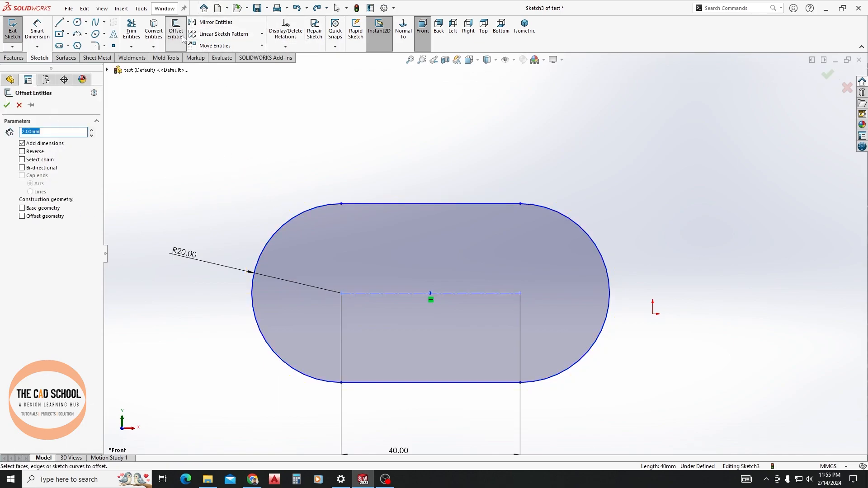
left_click(395, 203)
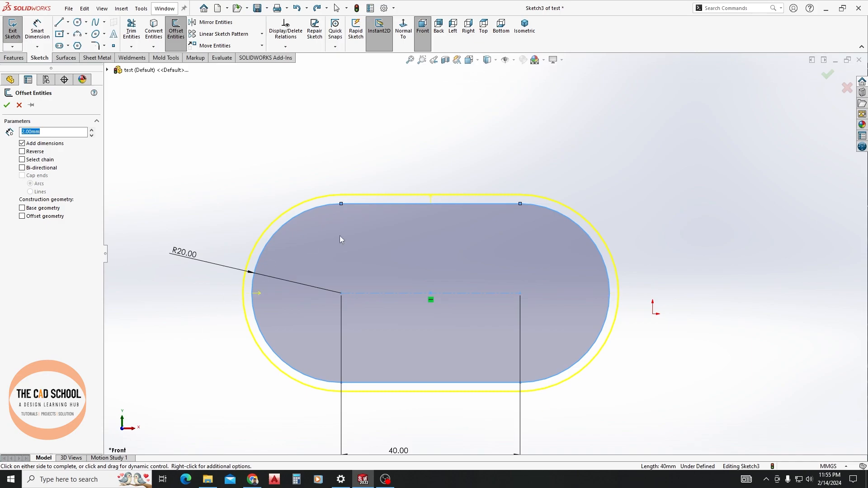
scroll(332, 170, "down", 2)
scroll(361, 182, "up", 5)
scroll(680, 293, "down", 2)
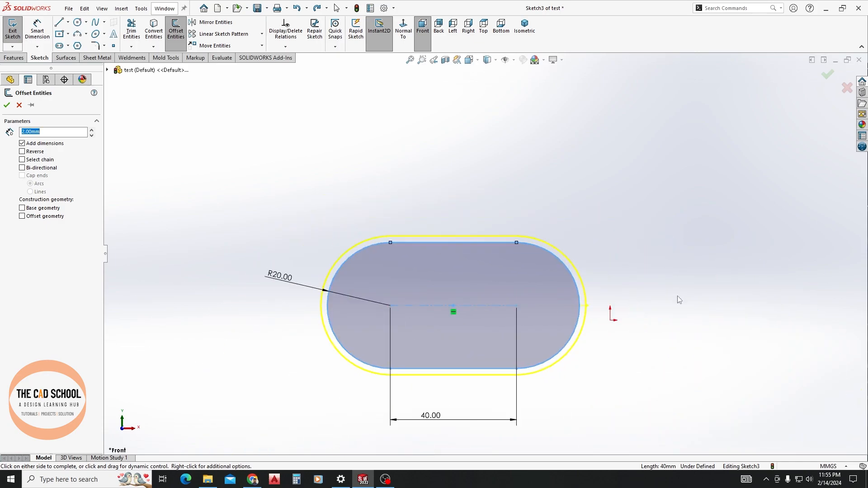
key("Escape")
Sketch a center rectangle about 39 mm wide above the slot's right end
left_click(59, 34)
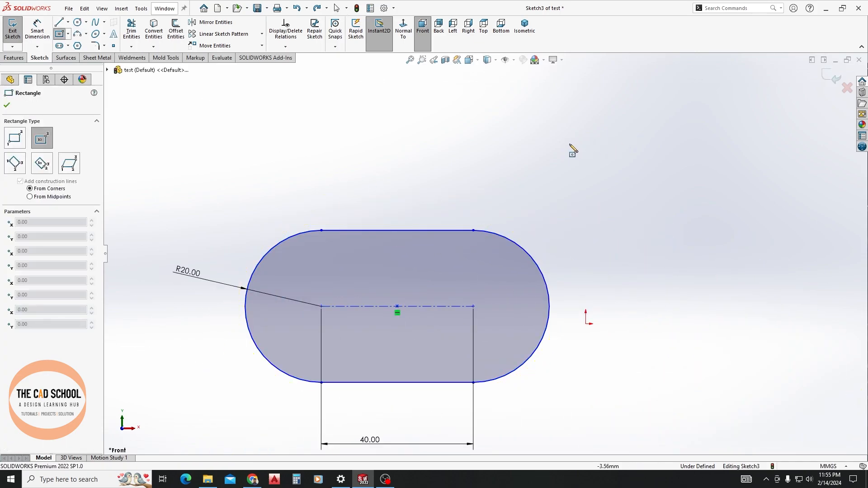
left_click(578, 158)
left_click(651, 199)
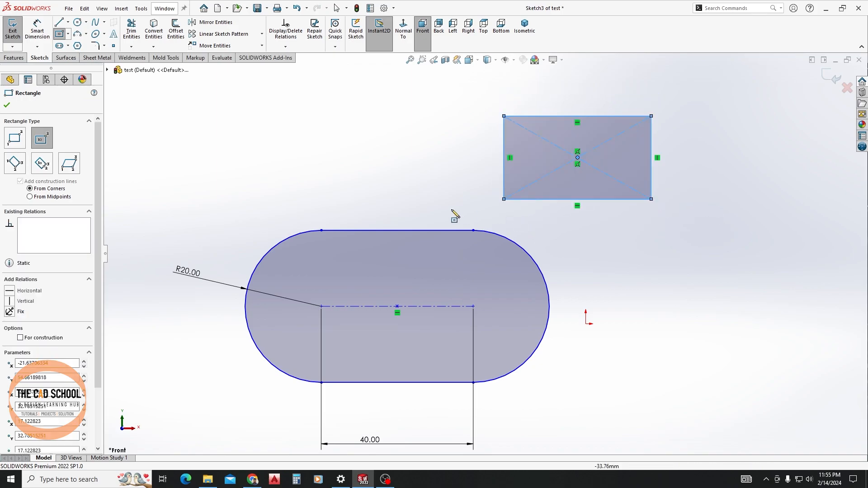
key("Escape")
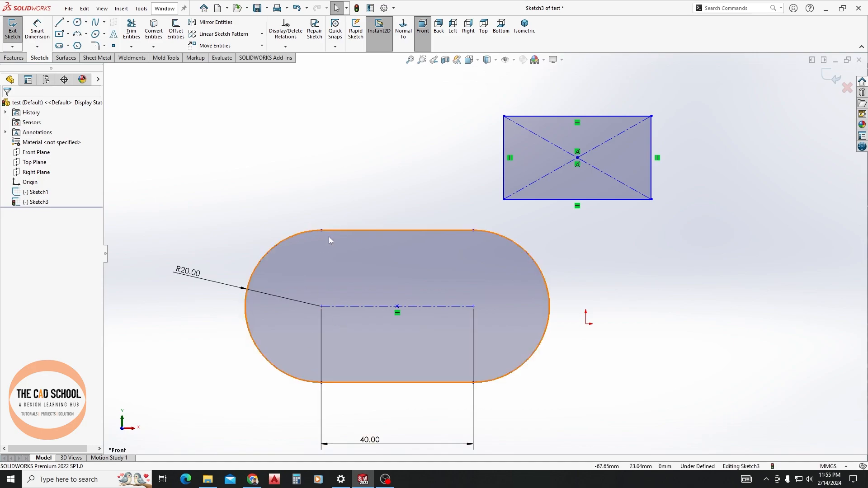
Preview a 2 mm offset of only the rectangle's top edge with Select chain disabled, and cancel it
left_click(175, 32)
left_click(543, 118)
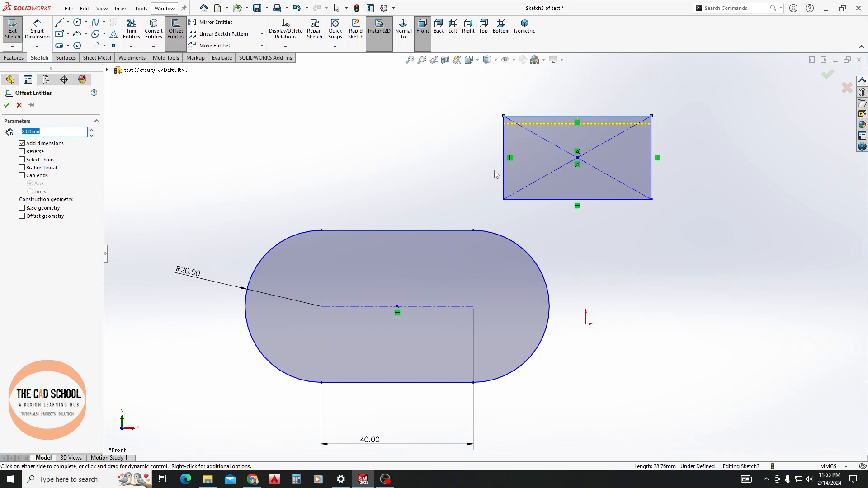
key("Escape")
Preview a 2 mm outward offset of the whole rectangle with Select chain enabled, and cancel it
left_click(176, 31)
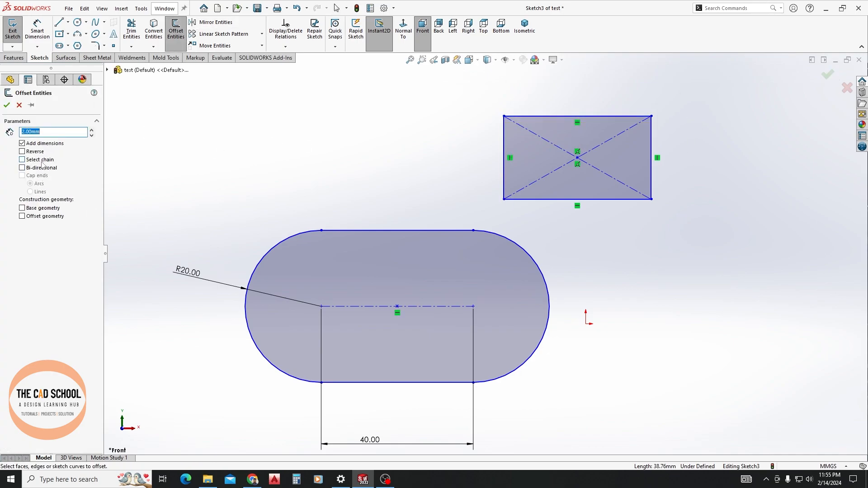
left_click(39, 161)
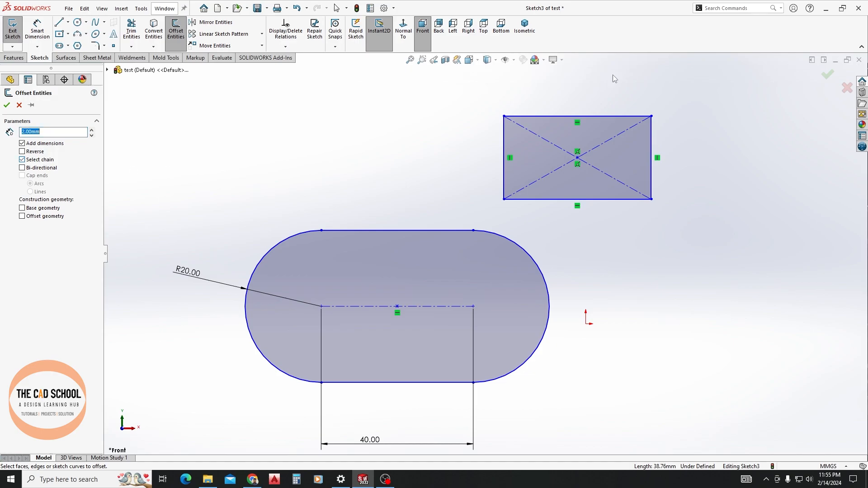
left_click(541, 117)
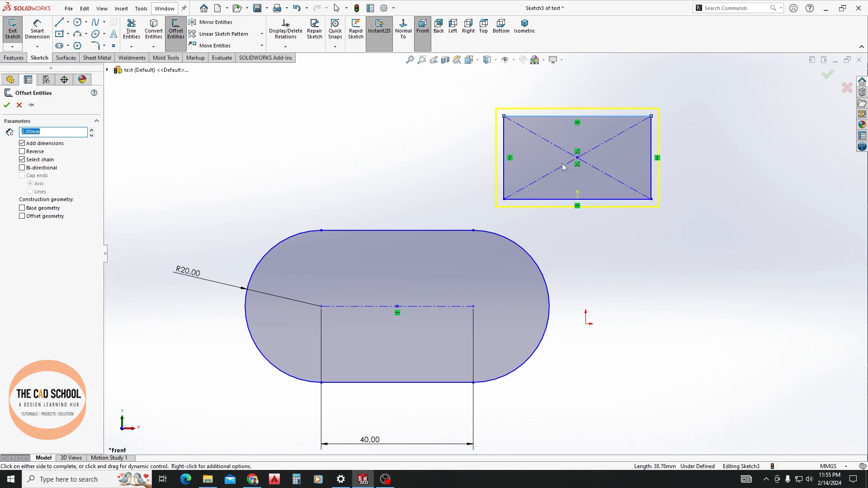
key("Escape")
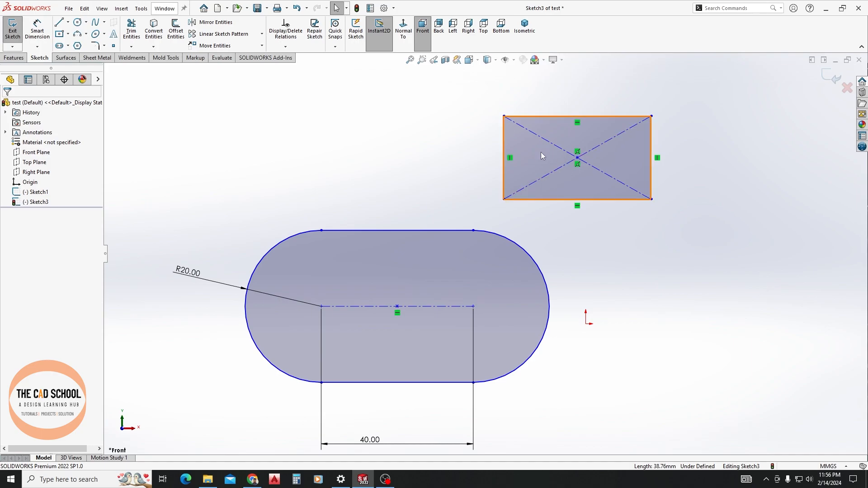
Preview a 2 mm bi-directional offset of the slot, and turn Bi-directional off again
left_click(176, 28)
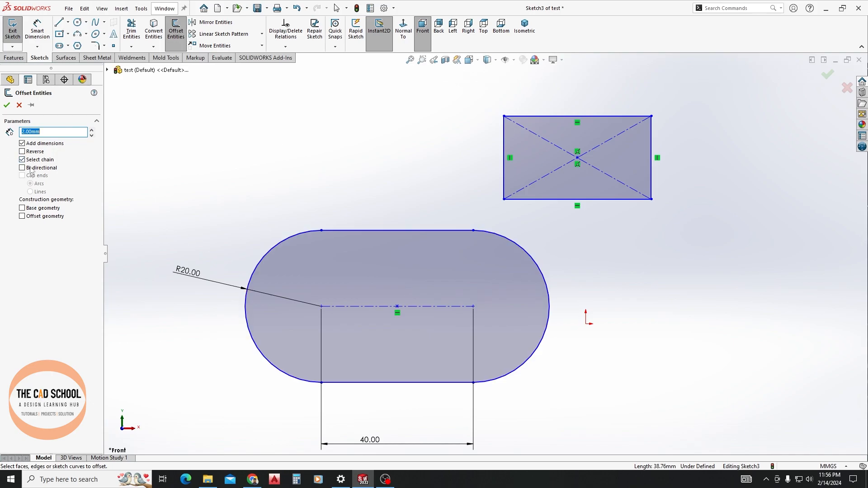
left_click(402, 231)
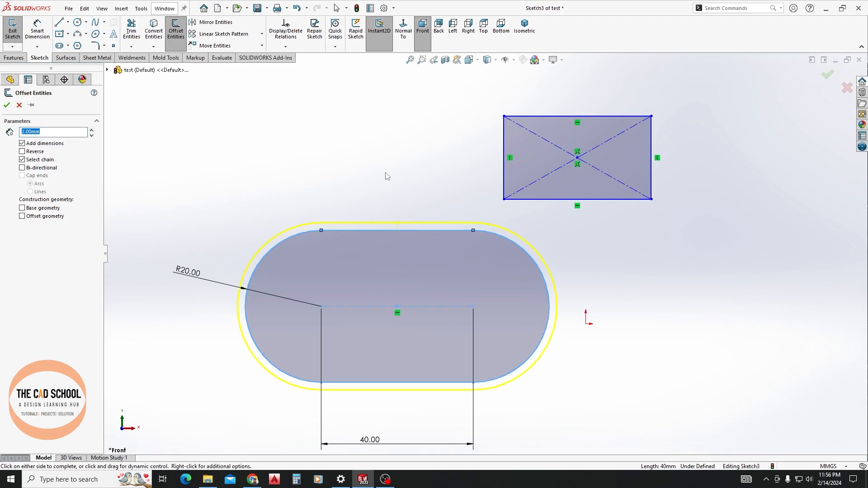
left_click(22, 168)
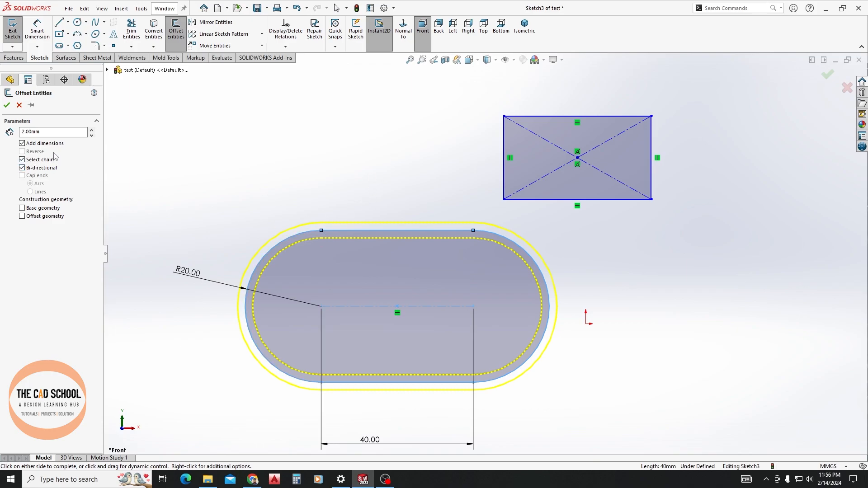
left_click_drag(47, 132, 0, 134)
left_click(22, 168)
Preview the slot's 2 mm offset with the base geometry converted to construction geometry
left_click(22, 208)
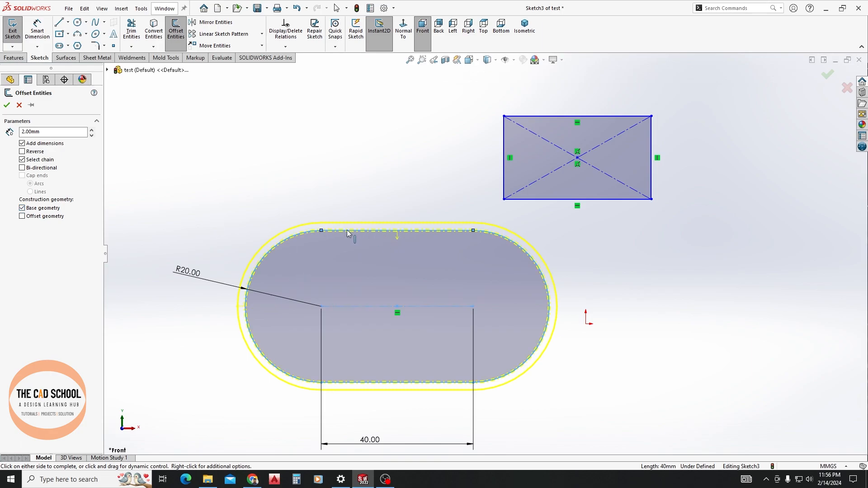
scroll(346, 232, "up", 2)
scroll(370, 234, "down", 3)
scroll(416, 230, "down", 2)
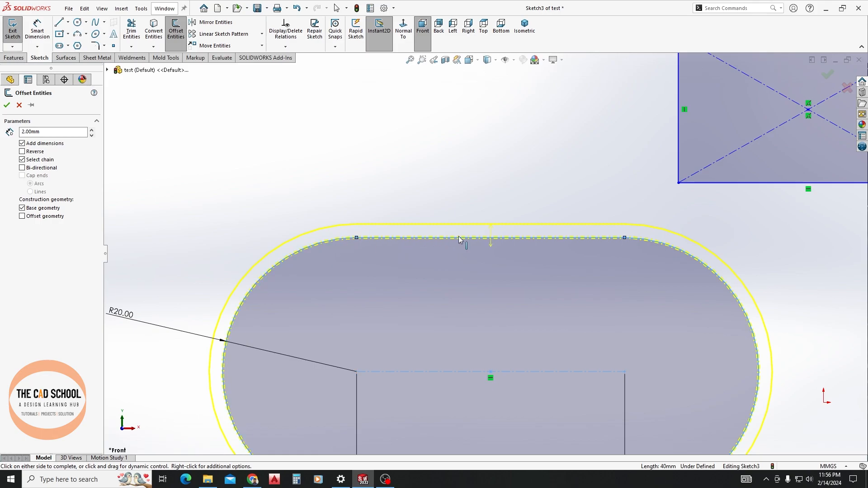
Preview the slot's offset with only the offset geometry as construction, turn that option off and cancel the offset
left_click(22, 216)
scroll(378, 207, "down", 4)
scroll(376, 211, "up", 8)
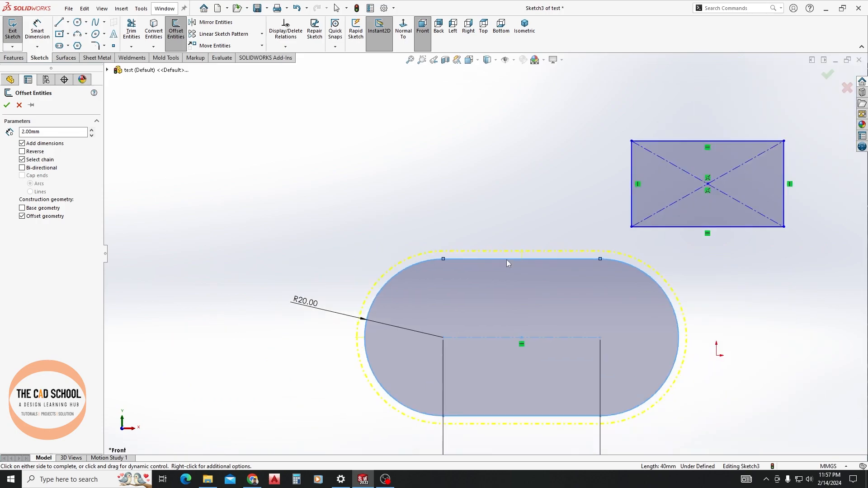
scroll(345, 289, "down", 1)
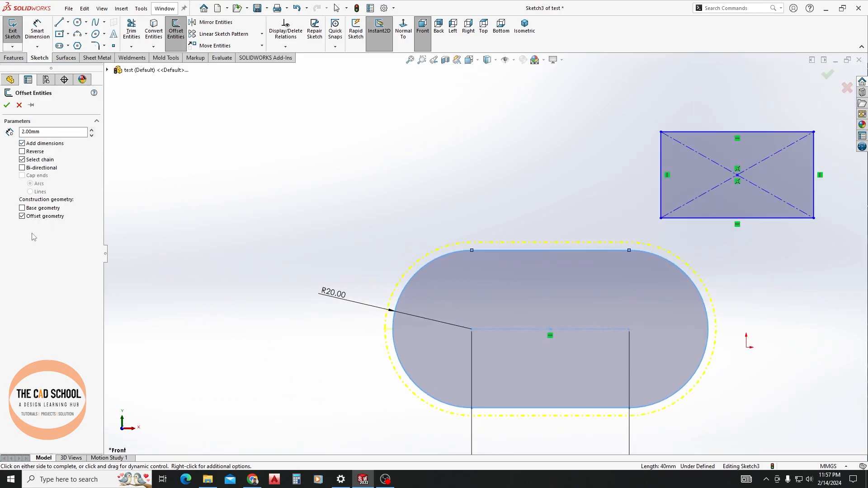
left_click(23, 216)
scroll(645, 264, "down", 3)
scroll(442, 300, "up", 3)
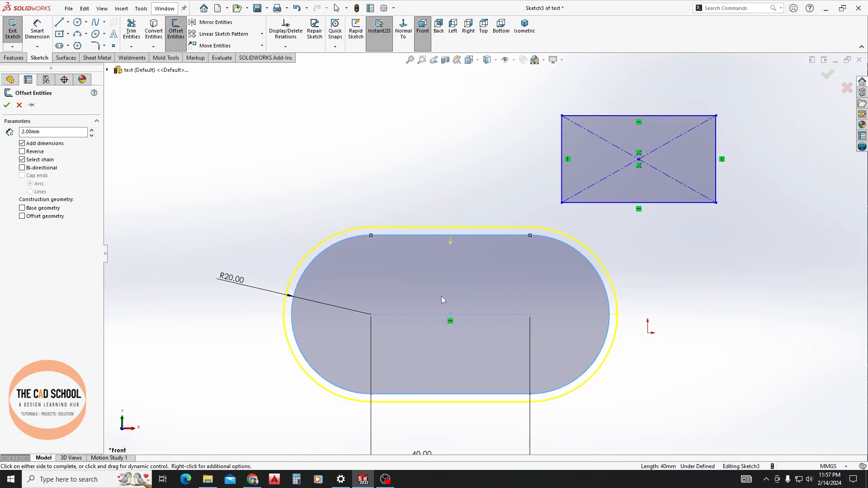
left_click(19, 105)
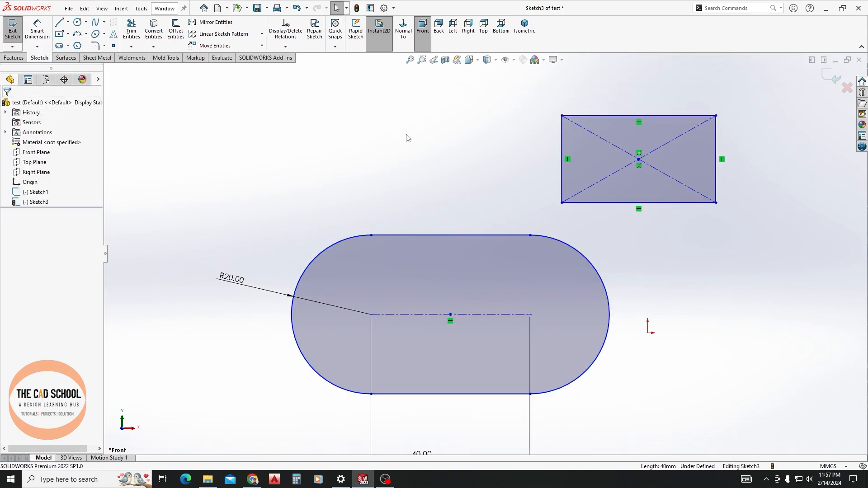
Delete the whole rectangle with its diagonal construction lines, leaving only the slot in the sketch
left_click(442, 393)
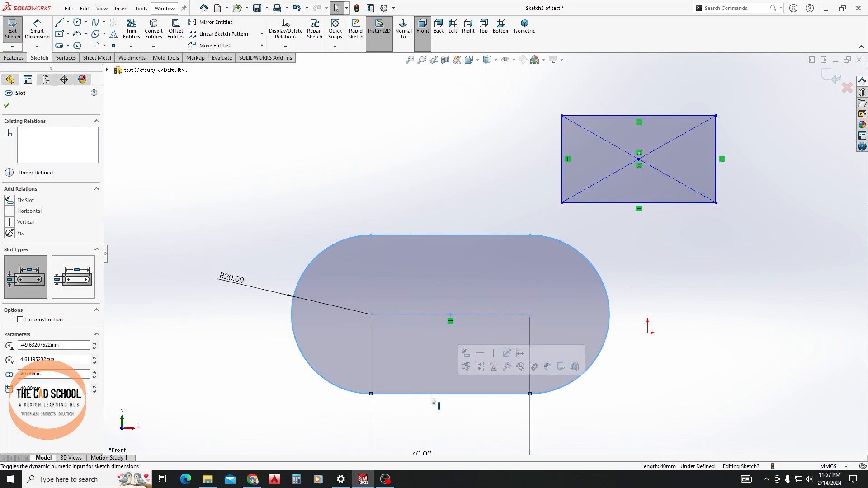
left_click(7, 105)
scroll(723, 205, "down", 3)
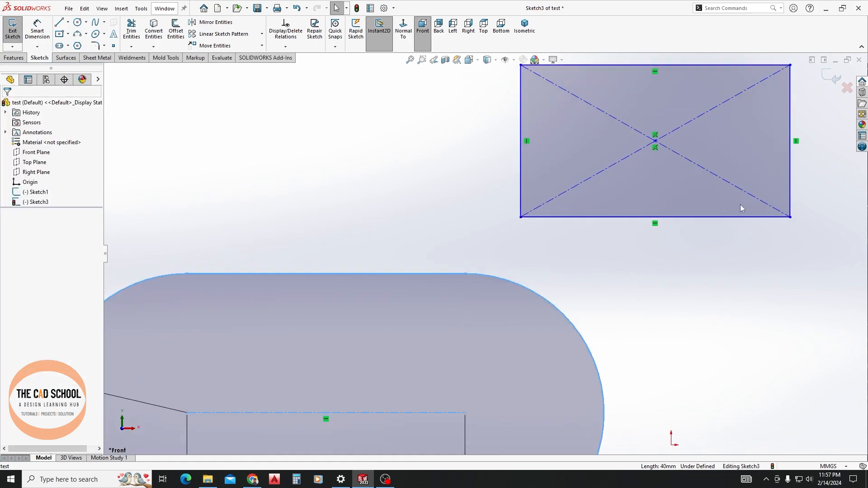
scroll(713, 257, "up", 4)
left_click_drag(682, 266, 482, 199)
key("Delete")
key("Delete")
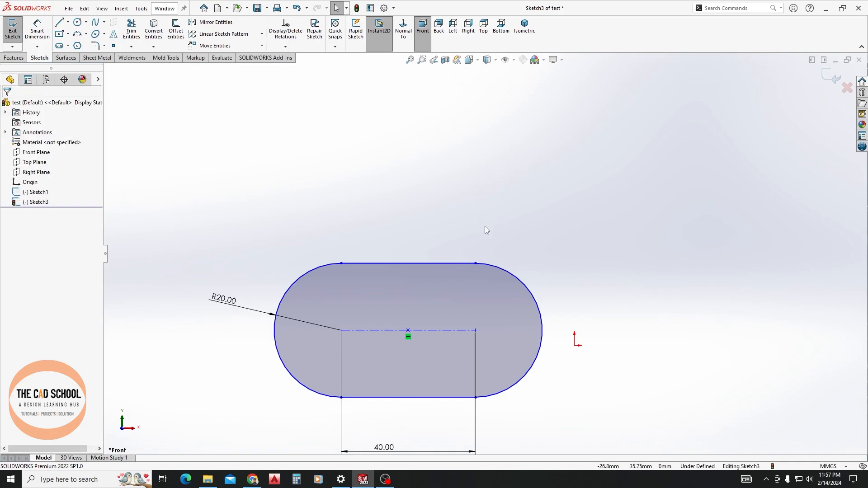
Sketch a center rectangle about 36 by 28 mm that overlaps the slot's lower straight edge
left_click(418, 398)
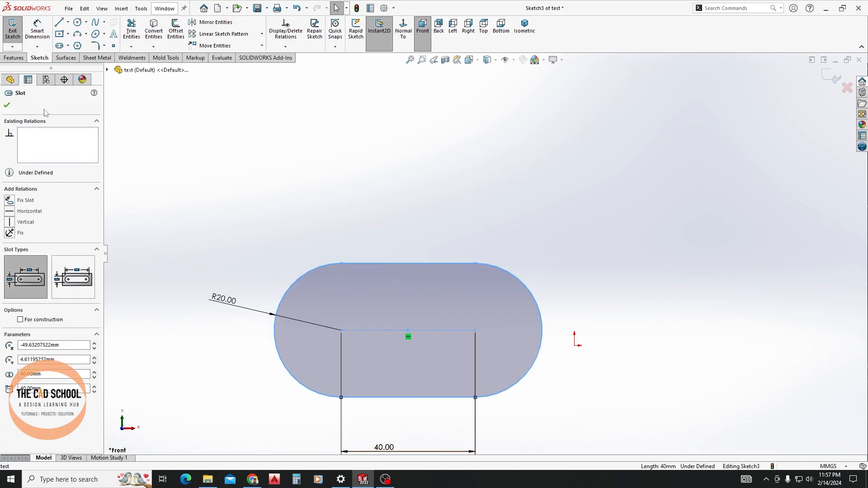
left_click(6, 105)
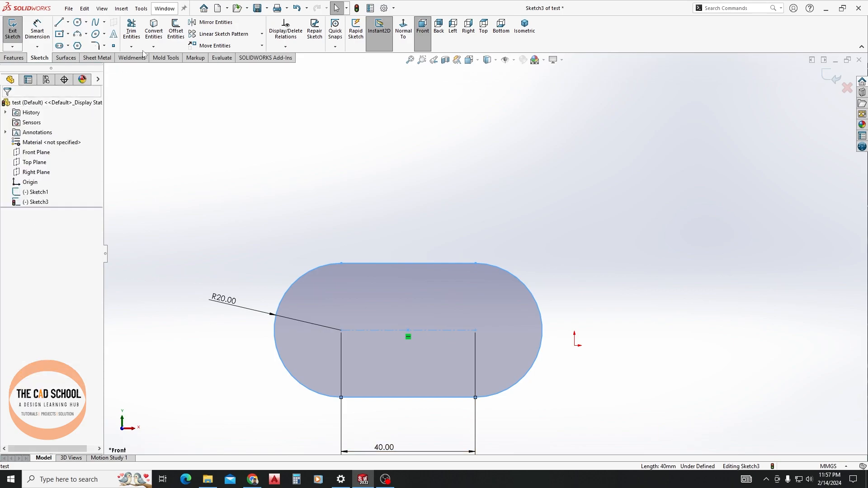
left_click(60, 35)
scroll(377, 335, "down", 3)
scroll(417, 343, "up", 5)
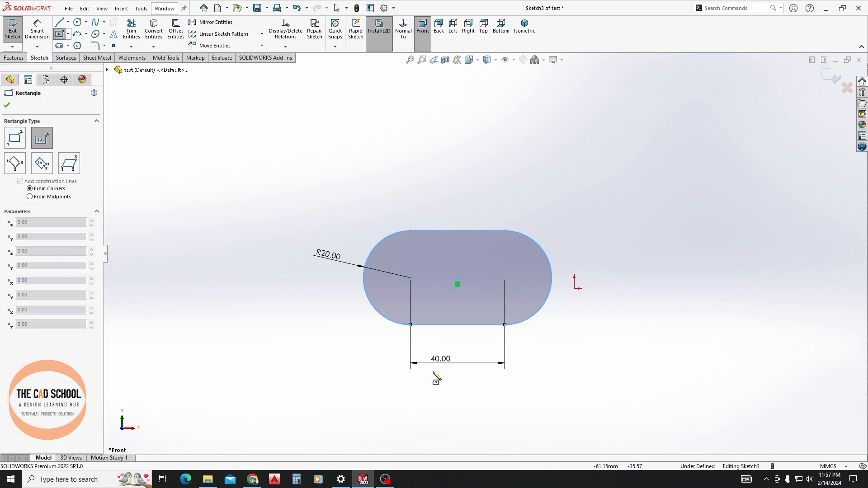
left_click(544, 384)
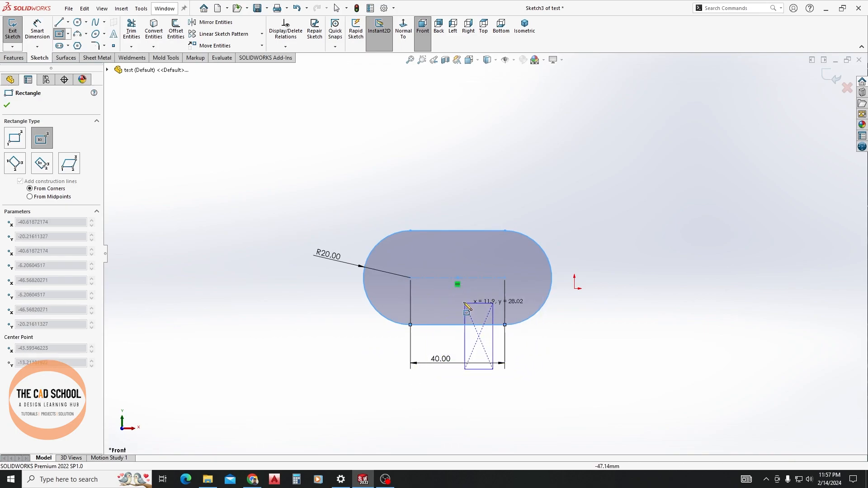
left_click(437, 304)
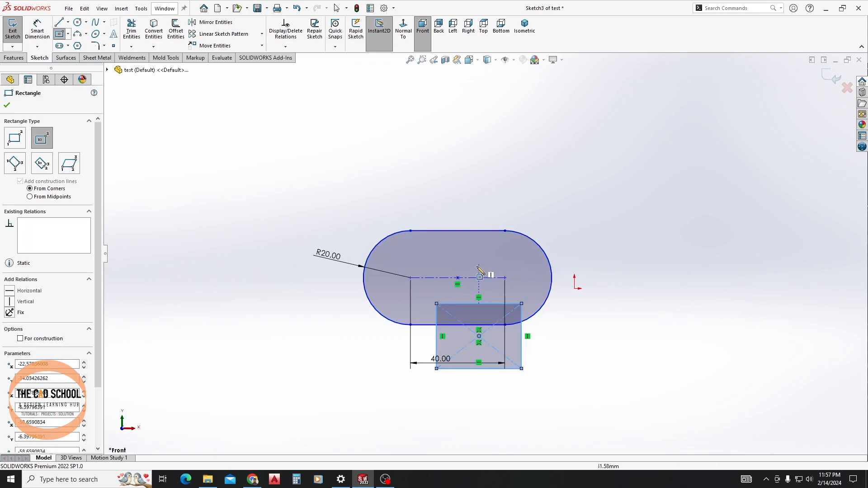
key("Escape")
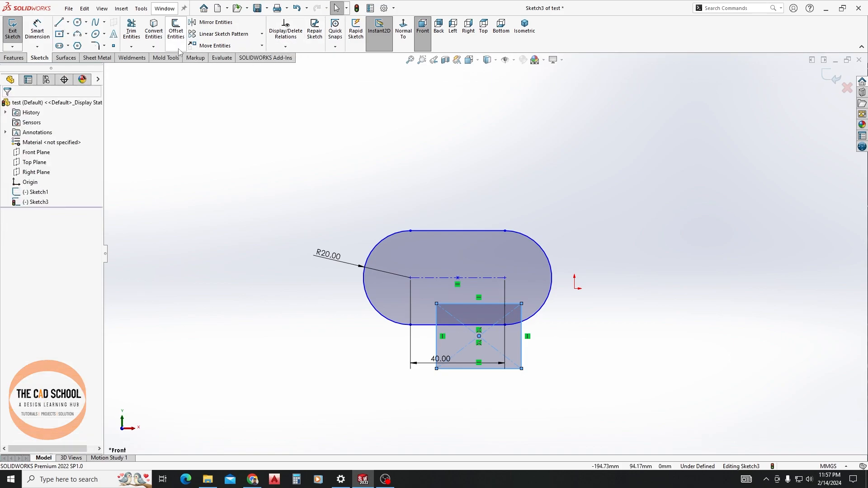
Power trim the rectangle, the slot's right arc and part of its lower line to leave an open U-shaped profile, accepting the slot's destruction
left_click(131, 28)
left_click_drag(478, 385, 477, 364)
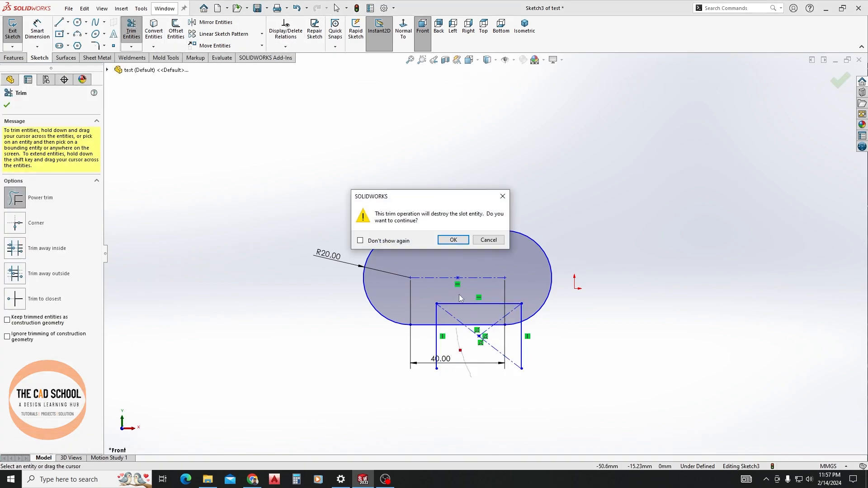
left_click(449, 238)
mouse_move(462, 285)
left_mouse_down()
mouse_move(459, 331)
mouse_move(428, 312)
mouse_move(489, 338)
mouse_move(537, 343)
mouse_move(513, 310)
mouse_move(506, 334)
mouse_move(497, 319)
mouse_move(472, 357)
mouse_move(429, 357)
left_mouse_up()
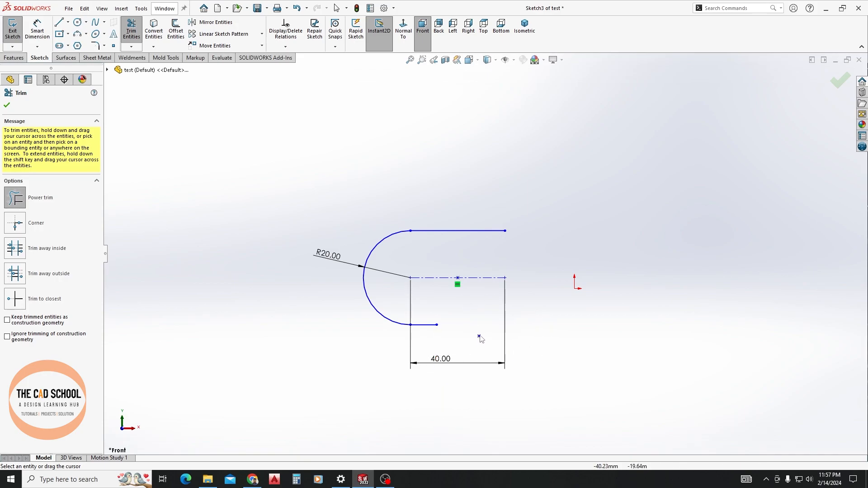
right_click(448, 361)
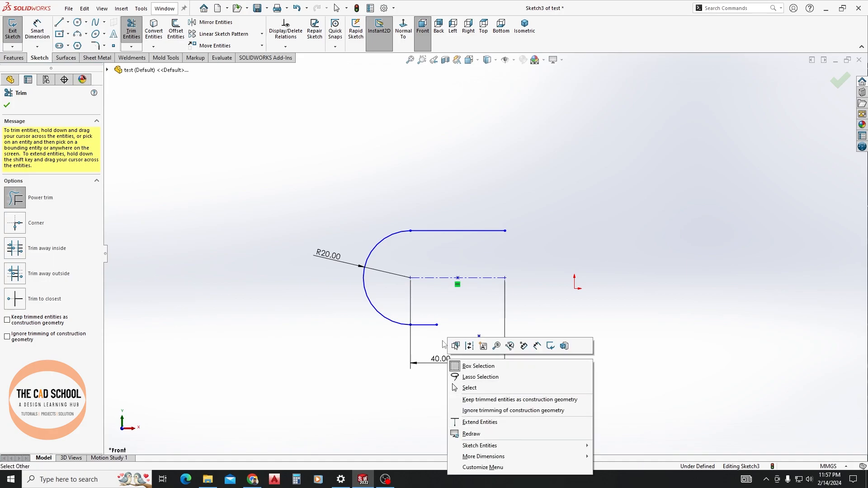
left_click(458, 388)
Delete the 40 mm length dimension and the leftover rectangle center point below the open profile
right_click(446, 366)
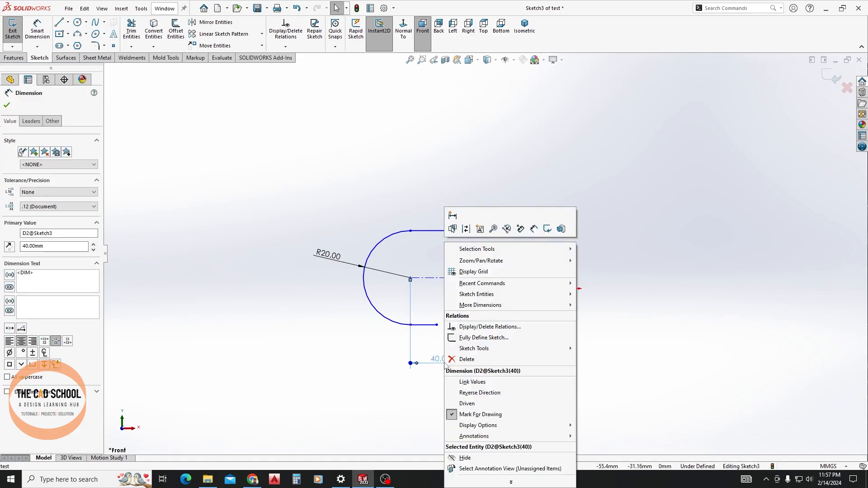
left_click(453, 359)
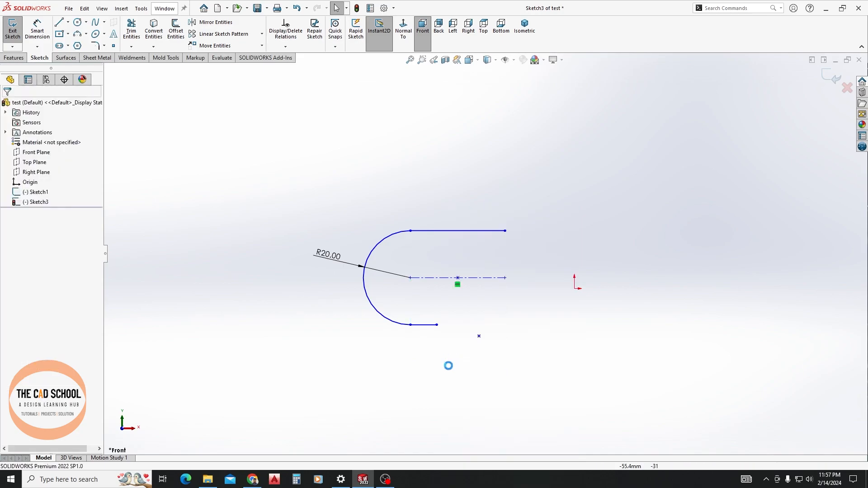
scroll(461, 315, "up", 2)
left_click_drag(525, 281, 488, 313)
key("Delete")
scroll(470, 299, "down", 4)
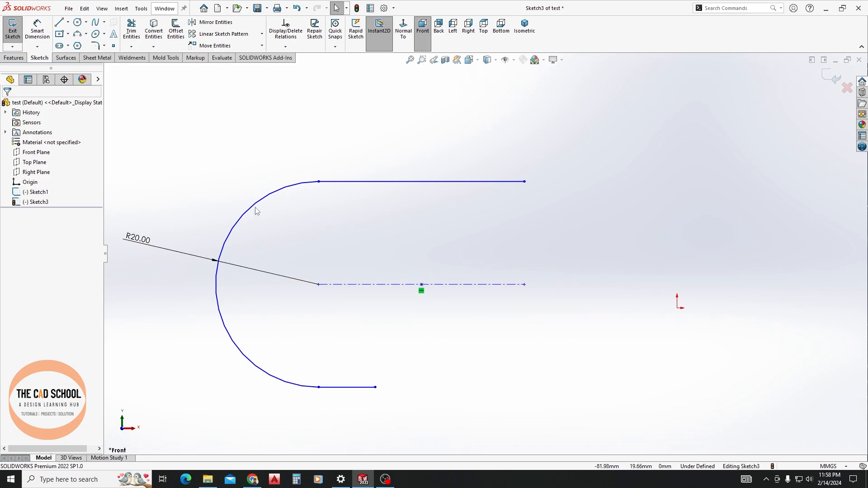
Preview a 2 mm offset of the open profile chain, reversed to the outside, with Cap ends set to Arcs
left_click(176, 30)
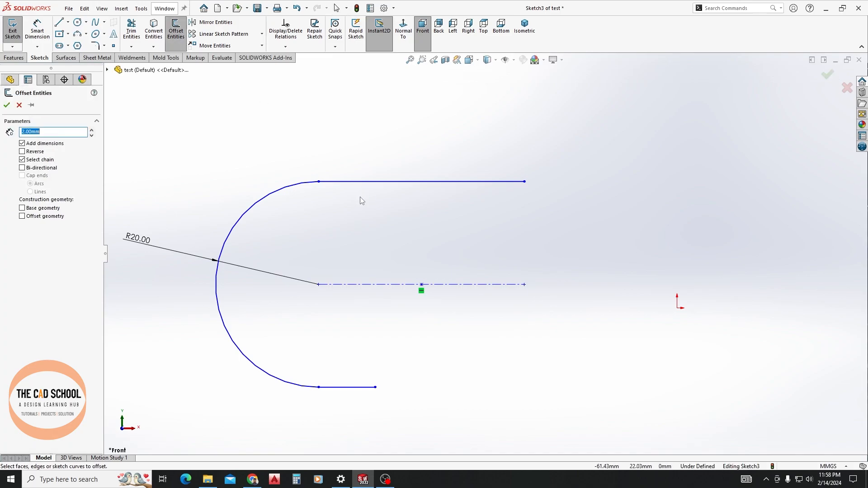
left_click(384, 182)
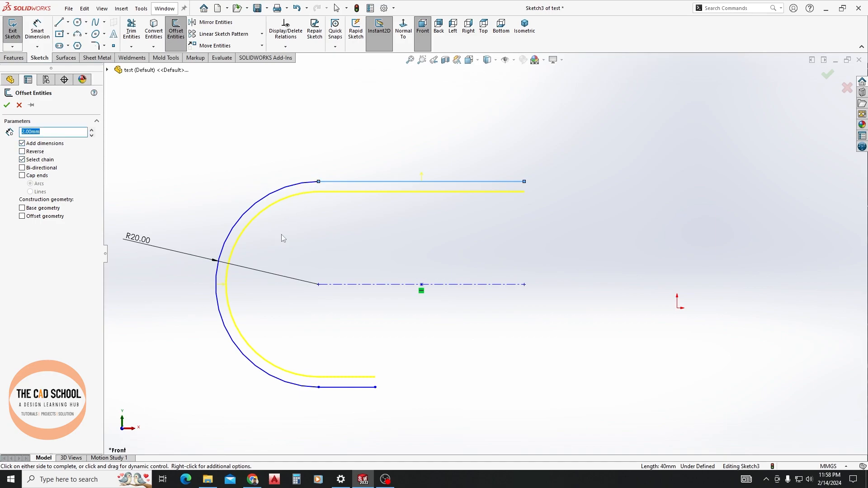
left_click(36, 154)
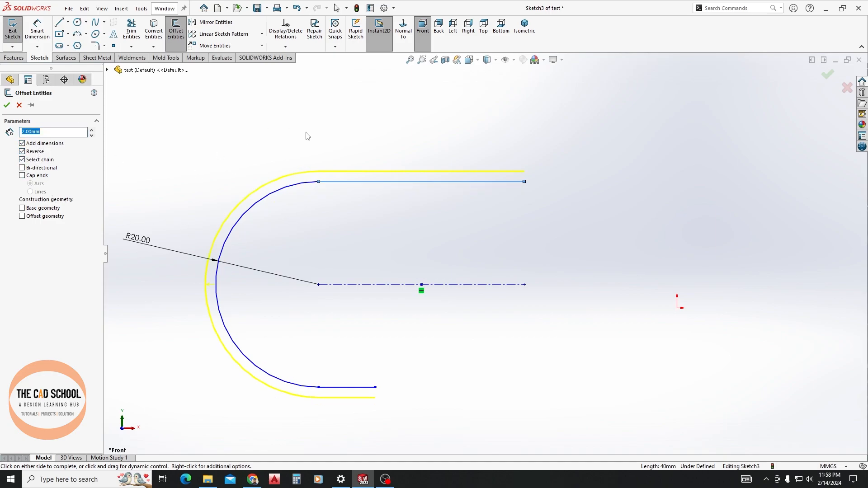
left_click(22, 175)
scroll(529, 180, "up", 2)
scroll(527, 257, "down", 6)
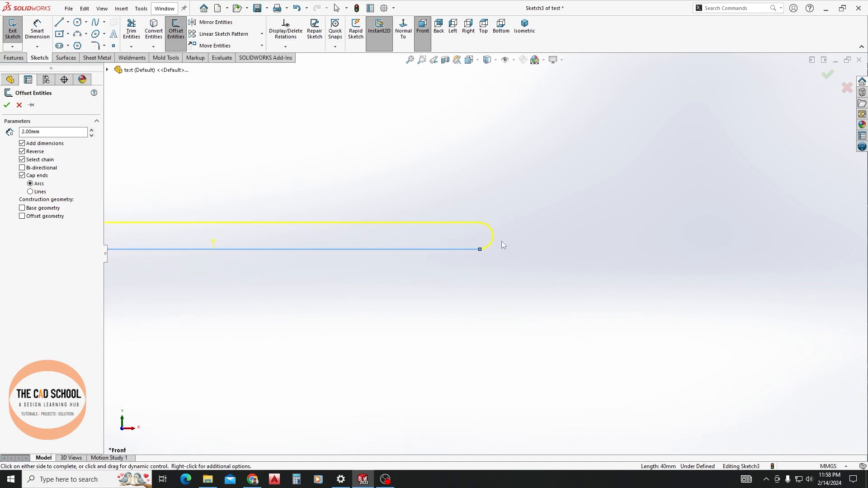
Change the cap ends to Lines and create the 2 mm outward offset of the open profile
left_click(30, 192)
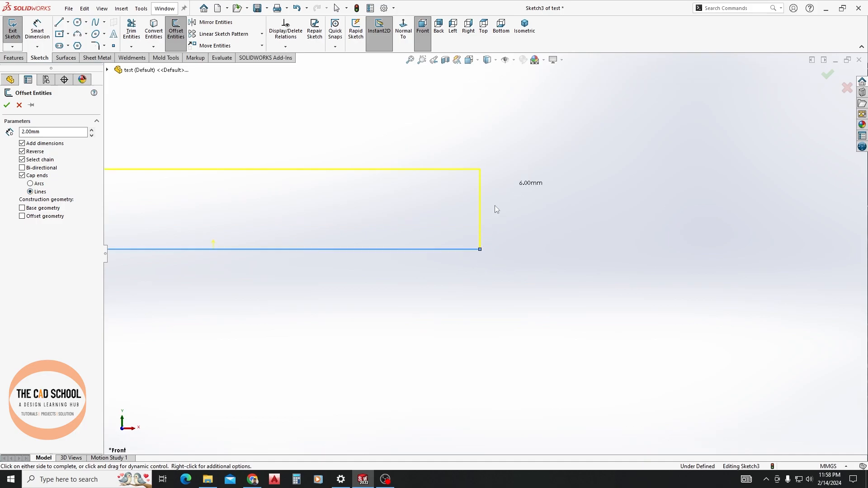
left_click(434, 212)
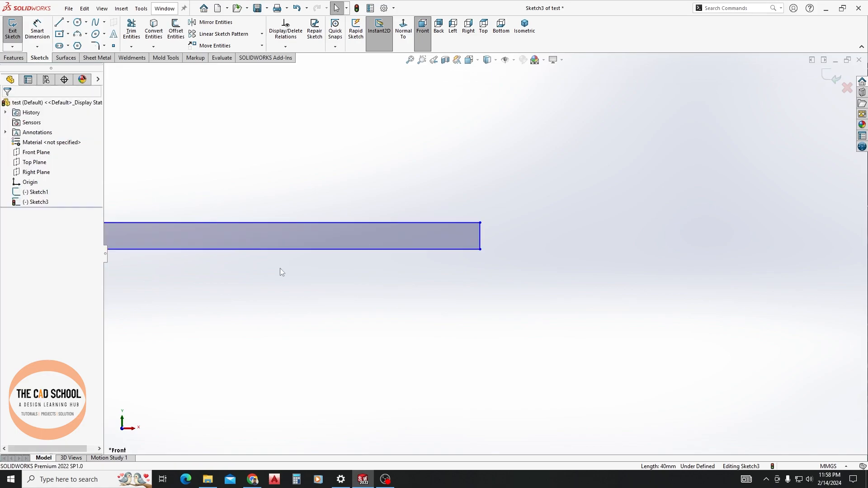
scroll(195, 232, "down", 2)
scroll(194, 232, "up", 12)
scroll(431, 334, "down", 2)
scroll(498, 301, "down", 3)
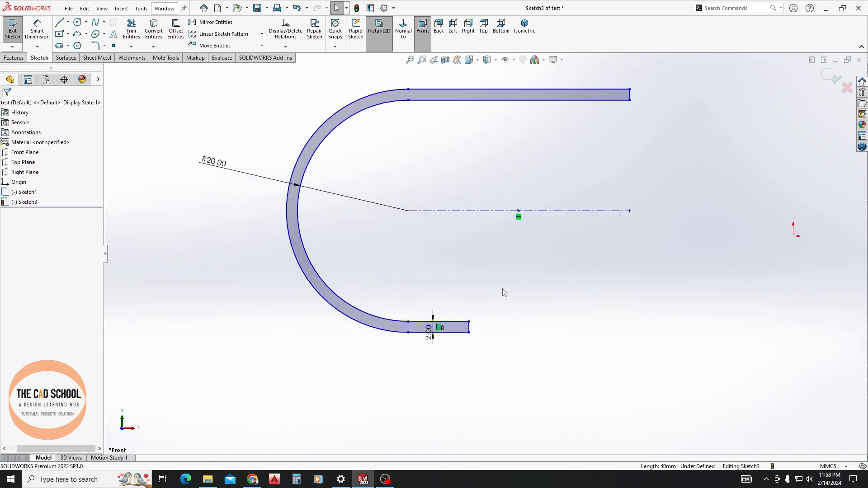
scroll(637, 106, "down", 2)
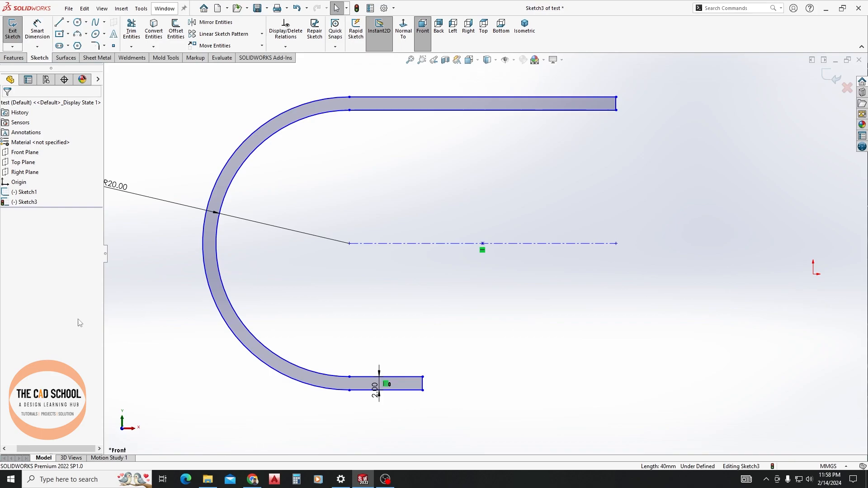
Undo the line-capped offset of the open profile
right_click(30, 193)
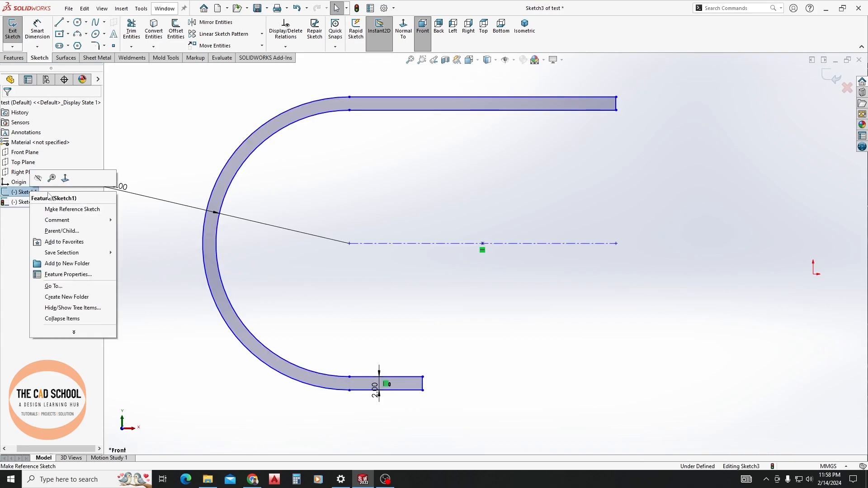
left_click(146, 244)
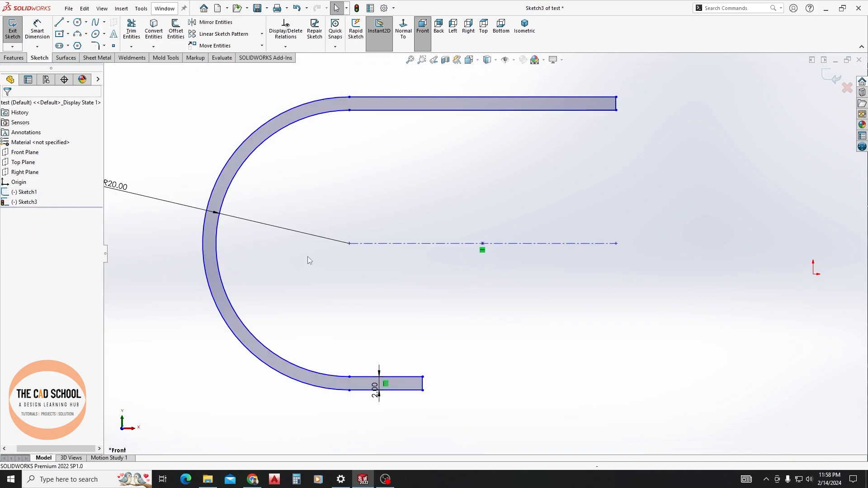
scroll(507, 186, "up", 3)
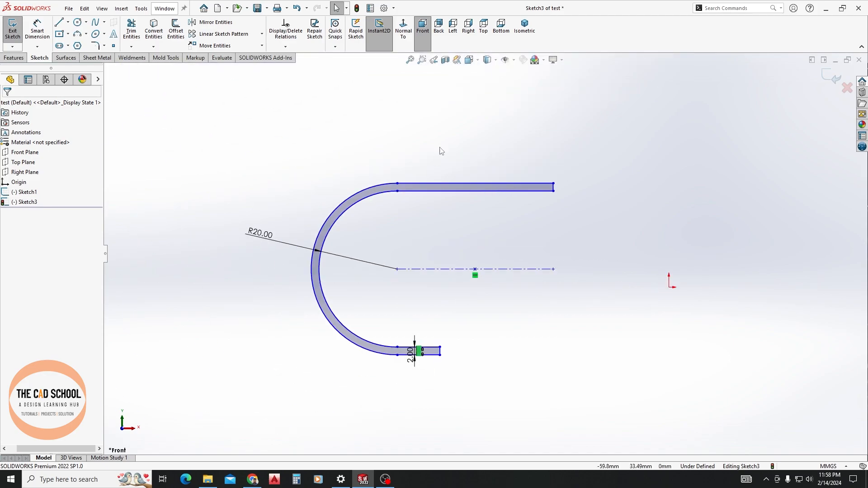
left_click_drag(274, 127, 621, 423)
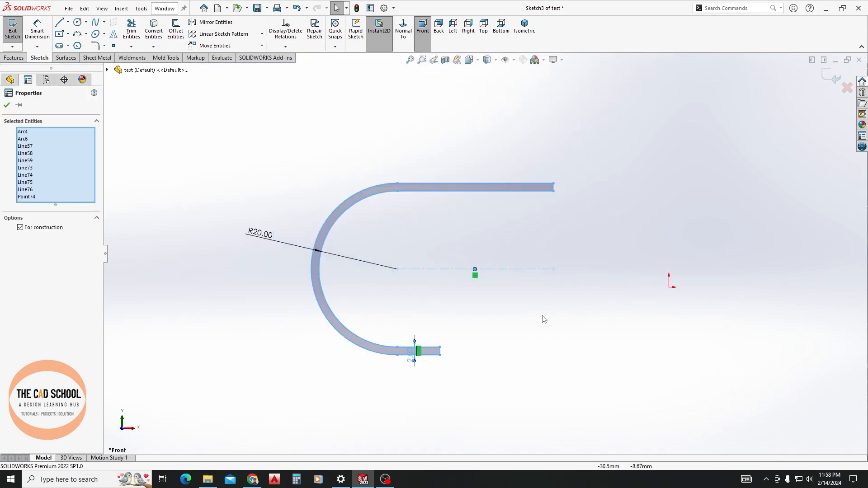
left_click(450, 277)
key("ctrl+z")
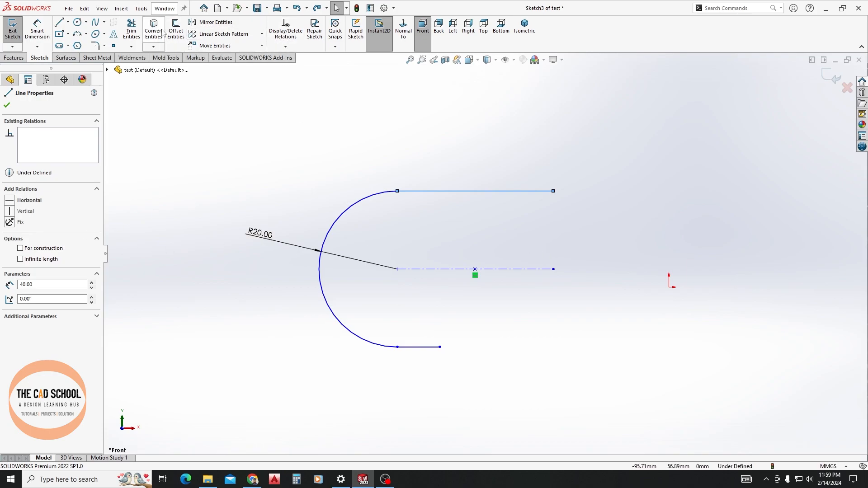
Offset the open profile chain 2 mm inward with Cap ends set to Arcs
left_click(176, 32)
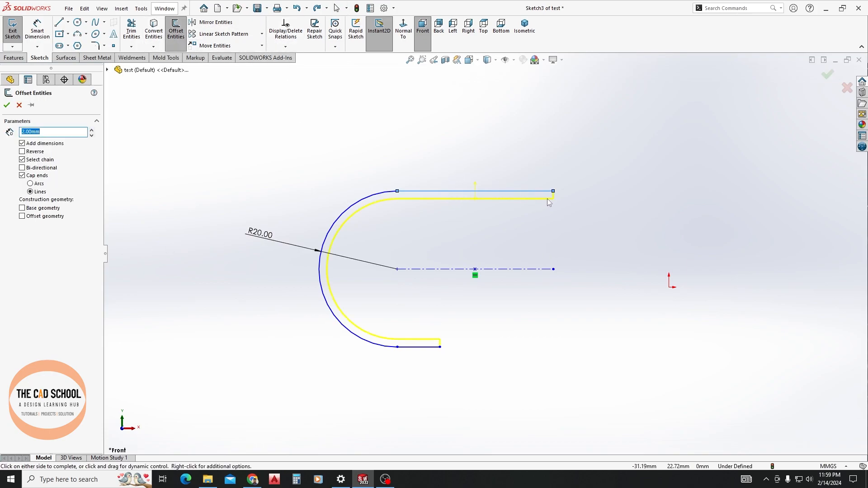
scroll(549, 199, "down", 2)
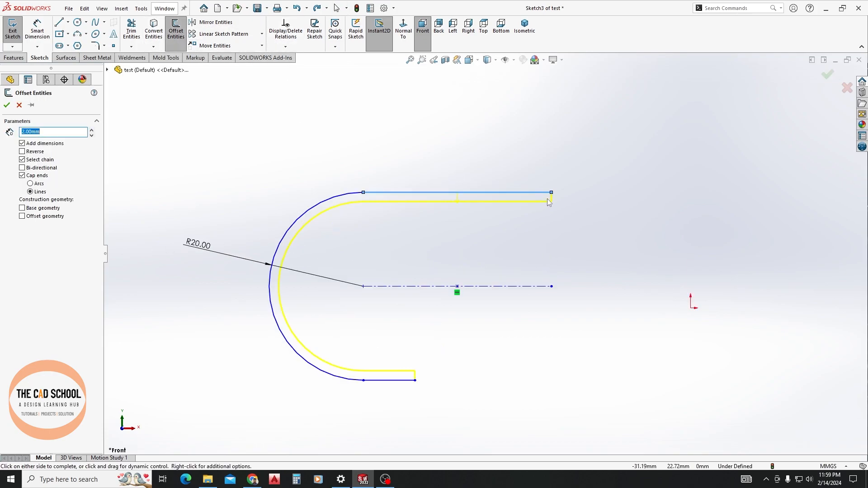
left_click(38, 182)
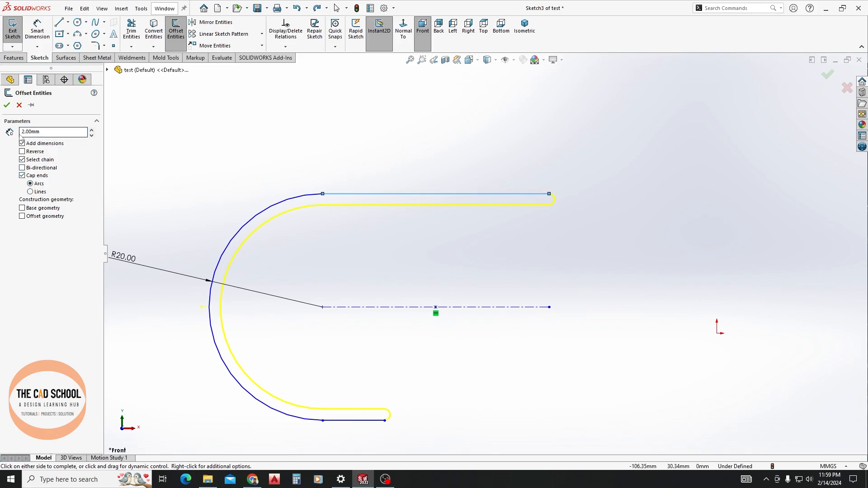
left_click(7, 105)
scroll(389, 427, "down", 3)
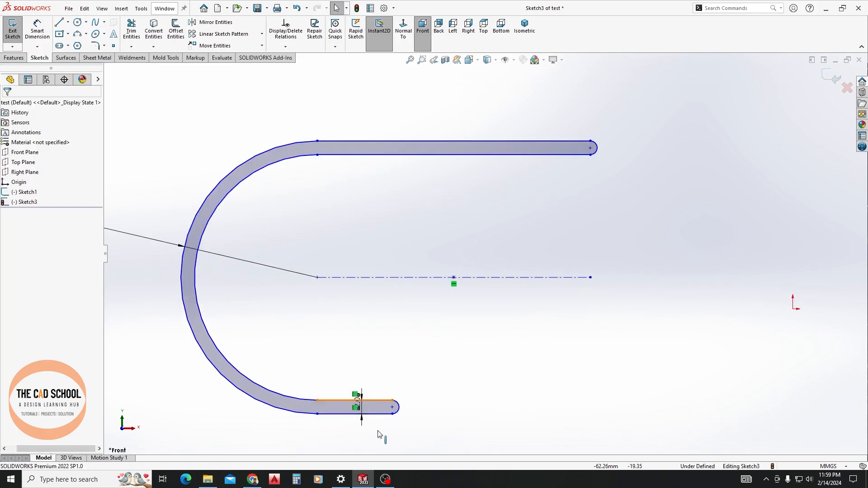
scroll(407, 388, "up", 5)
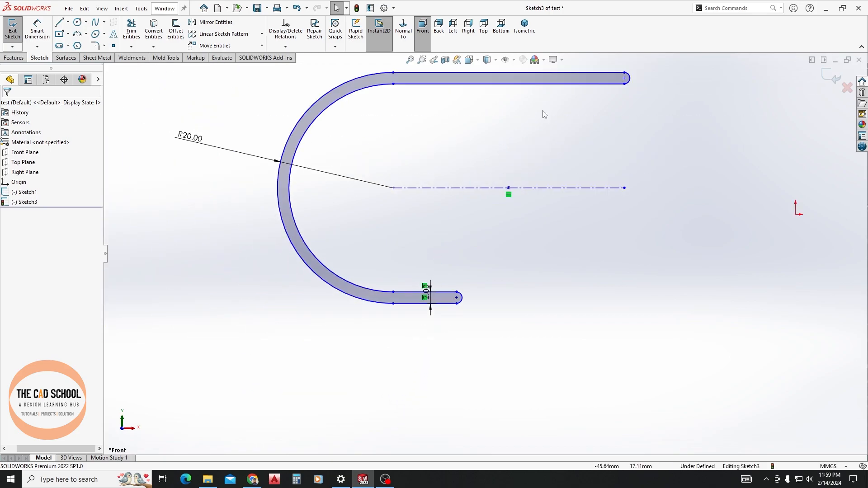
scroll(622, 71, "up", 2)
scroll(591, 125, "down", 4)
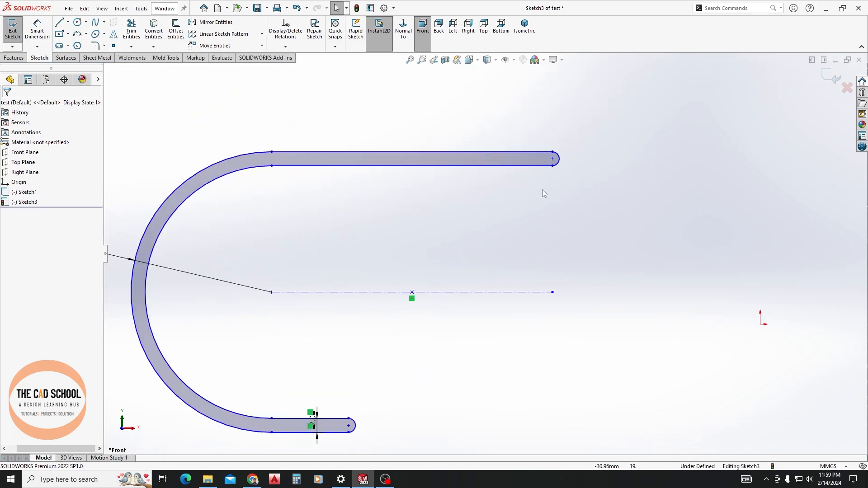
scroll(539, 193, "up", 5)
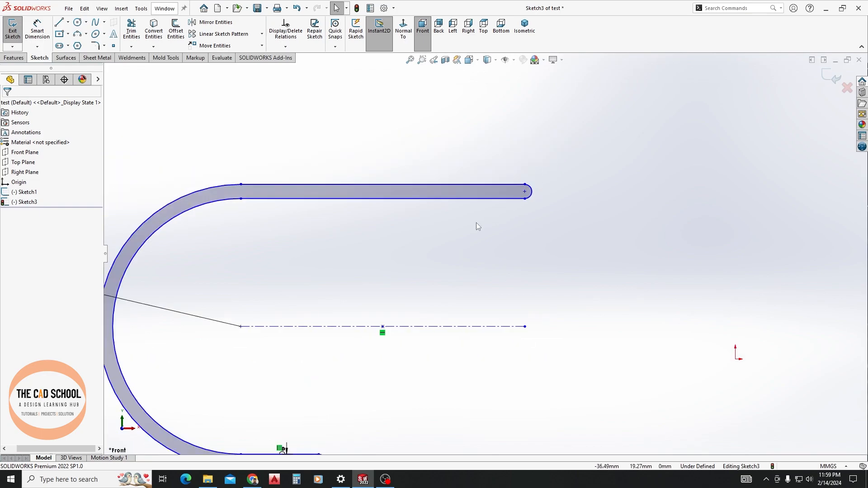
Delete all existing sketch geometry and draw a center rectangle about 30 mm wide and 25 mm high, left of the origin
mouse_move(153, 166)
left_mouse_down()
mouse_move(631, 441)
mouse_move(741, 441)
left_mouse_up()
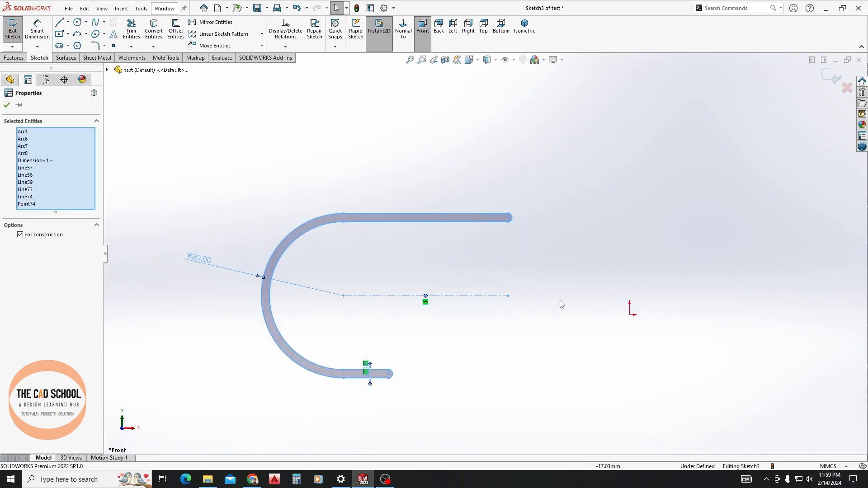
key("Delete")
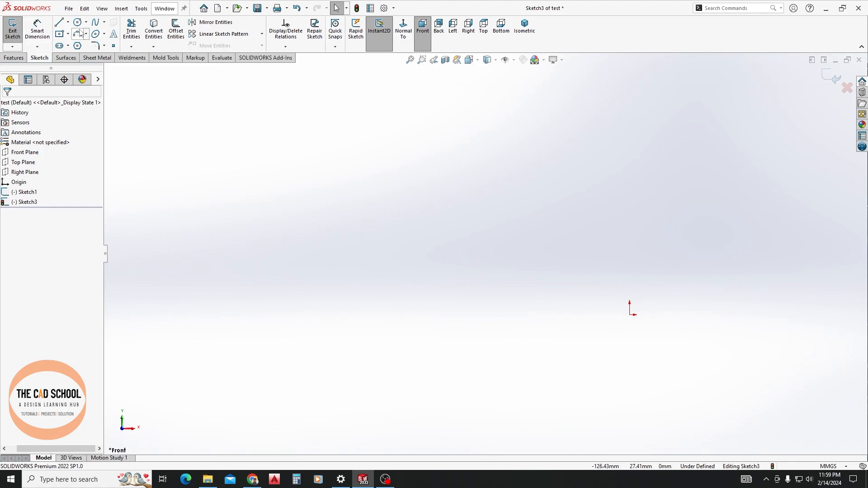
left_click(59, 34)
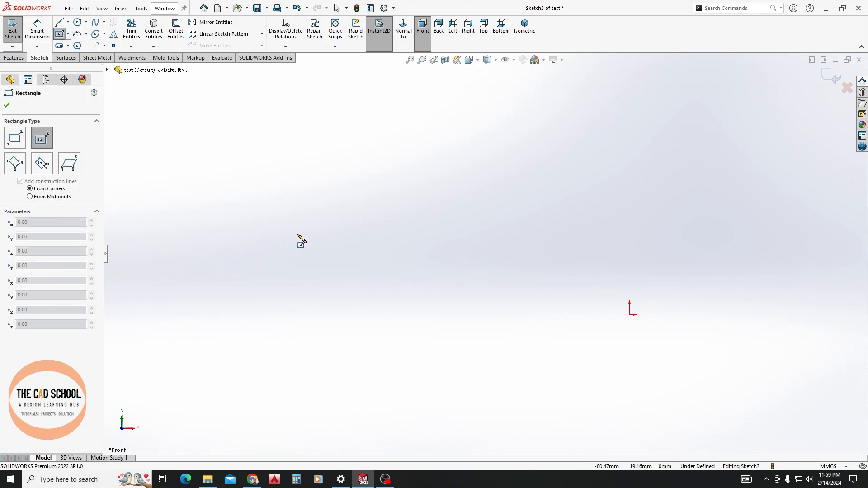
left_click(275, 211)
left_click(337, 261)
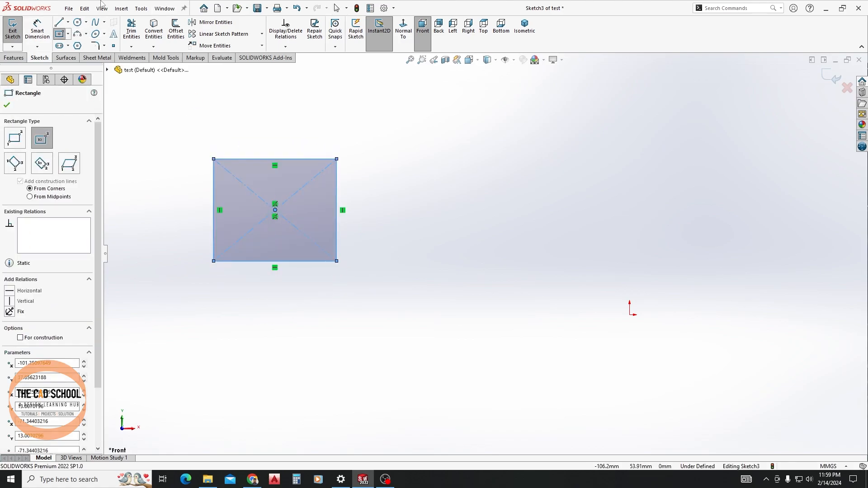
Draw a circle inside the rectangle, centred on the rectangle's center point
left_click(78, 22)
left_click(275, 210)
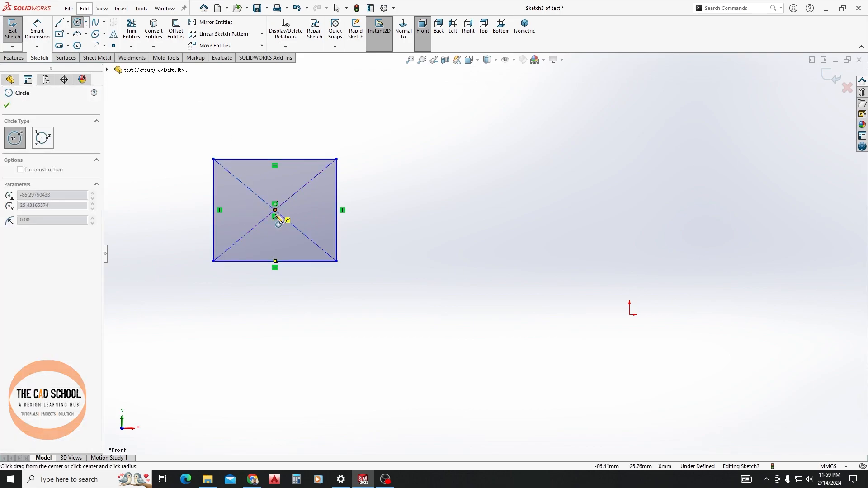
left_click(283, 248)
left_click(7, 105)
key("Escape")
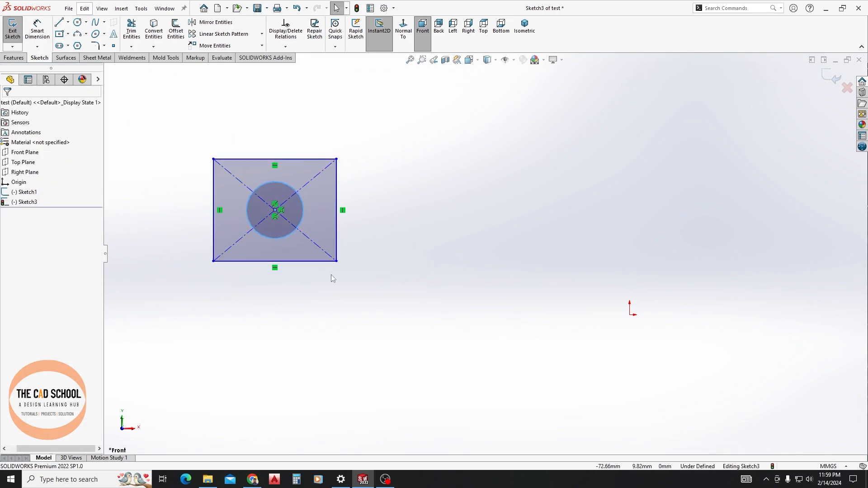
Draw a small center rectangle about 7 mm wide and 12 mm high, centred on the midpoint of the large rectangle's left edge
left_click(62, 38)
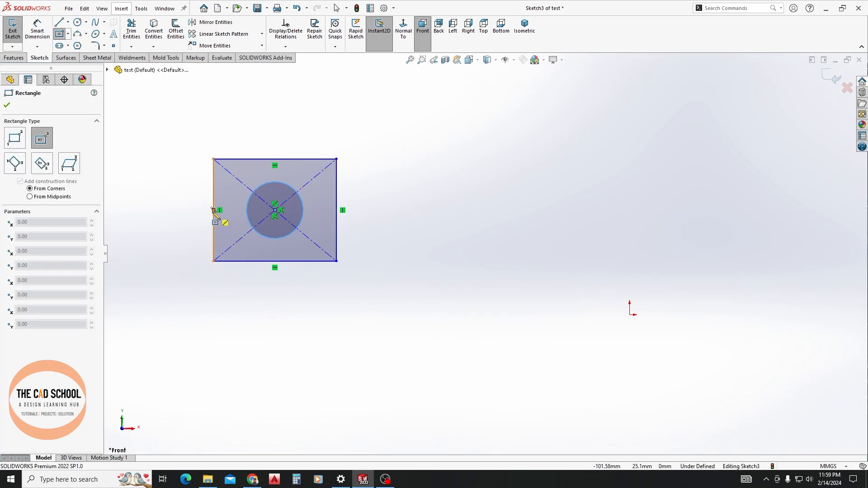
left_click(214, 210)
left_click(199, 234)
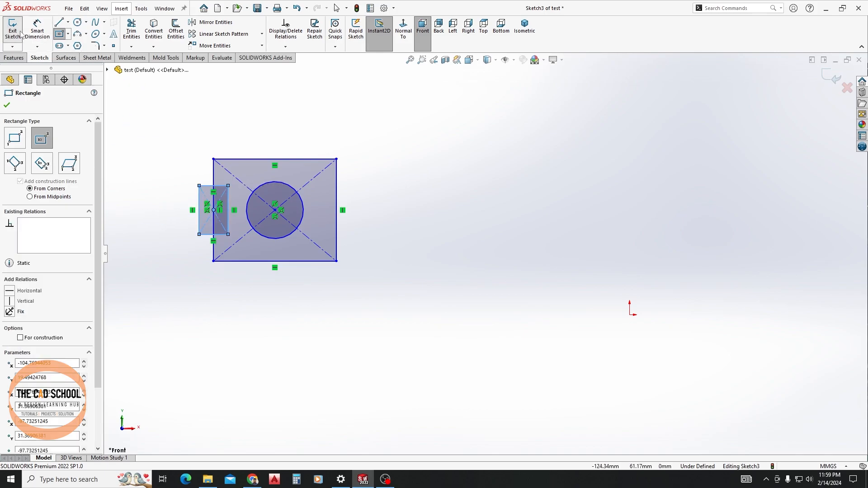
Power trim the small rectangle's outer part and the left edge segment inside it to leave an open notch
left_click(132, 30)
mouse_move(198, 259)
left_mouse_down()
mouse_move(208, 244)
mouse_move(206, 181)
mouse_move(203, 212)
mouse_move(227, 199)
left_mouse_up()
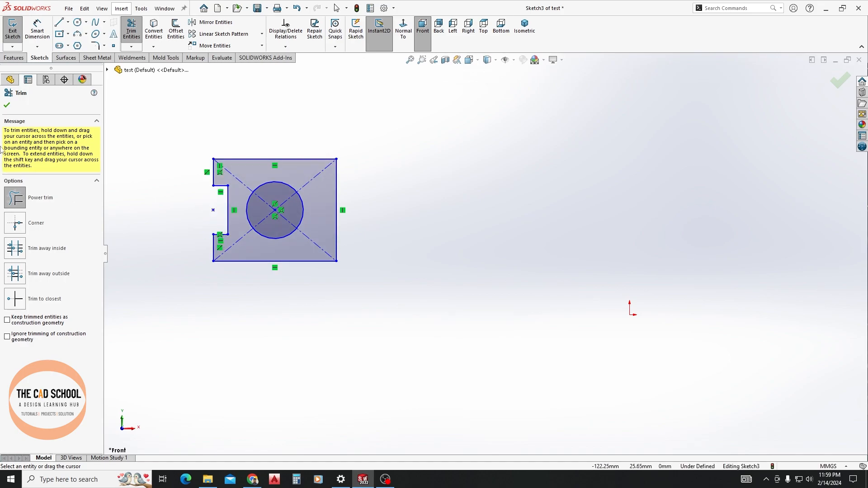
left_click(7, 104)
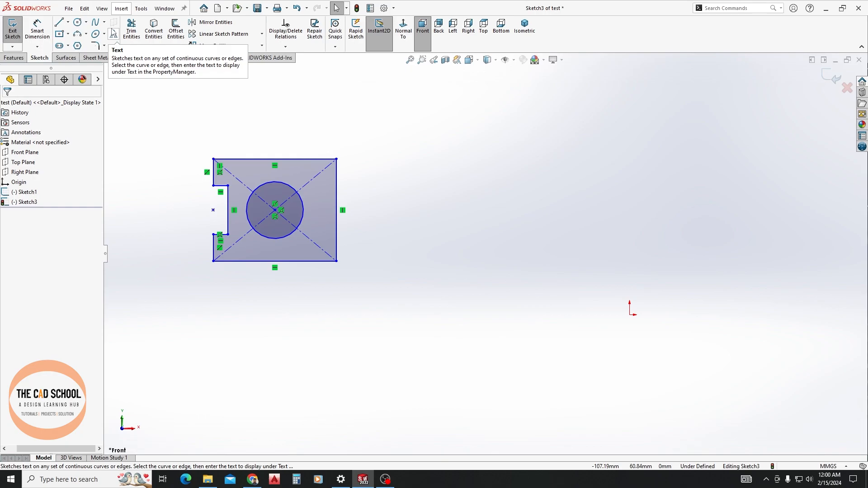
Draw a vertical line between the notched profile and the origin, plus a connected line sloping up to the right from its lower end
left_click(68, 22)
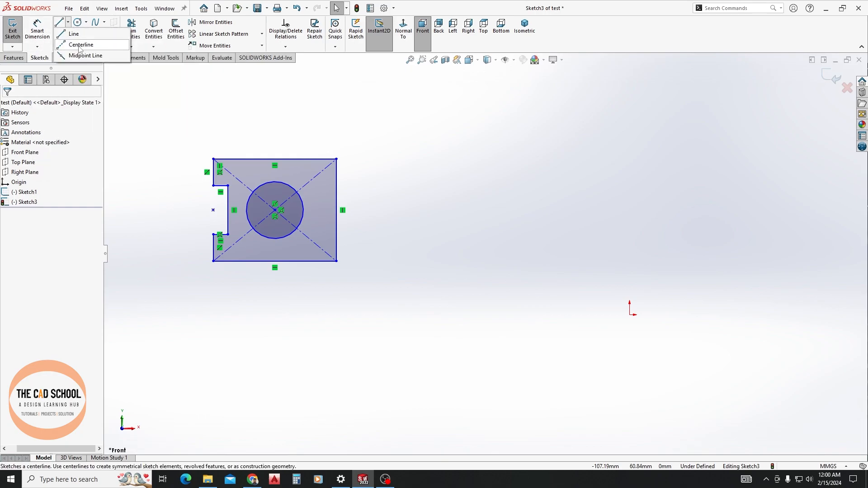
left_click(74, 35)
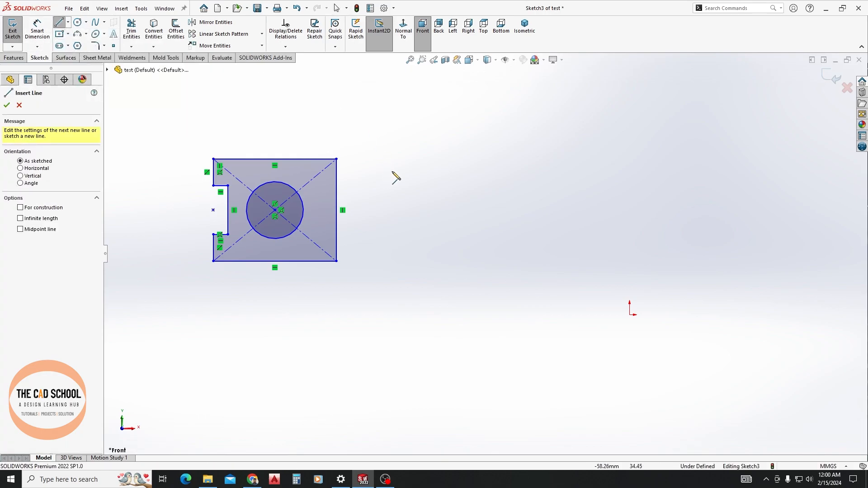
left_click(459, 107)
left_click(459, 308)
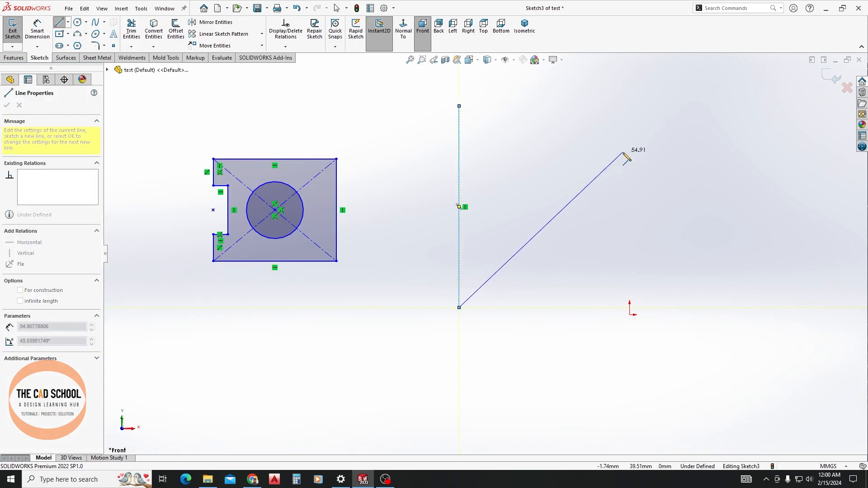
left_click(642, 140)
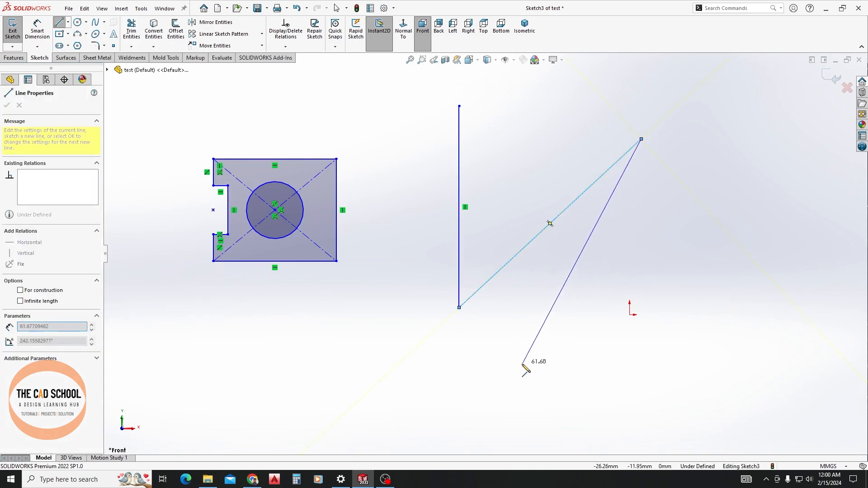
key("Escape")
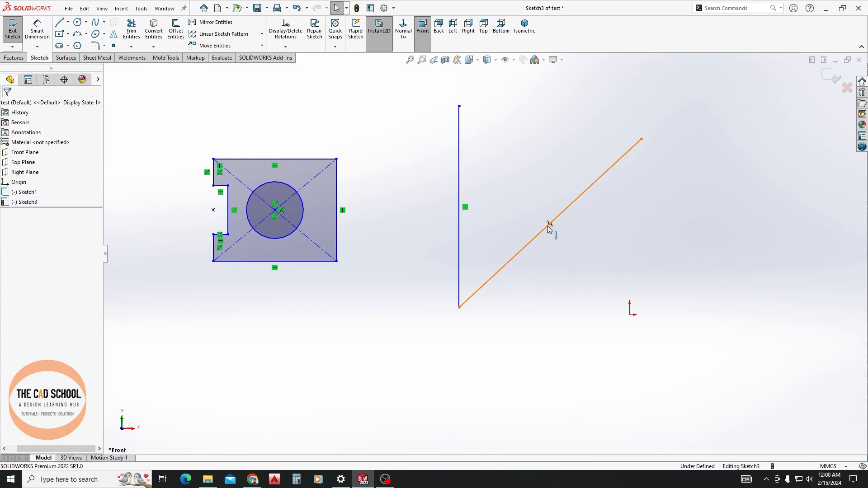
Convert the vertical line and the inclined line into construction centerlines
left_click(547, 227)
left_click(459, 171, "ctrl")
right_click(460, 159)
left_click(481, 145)
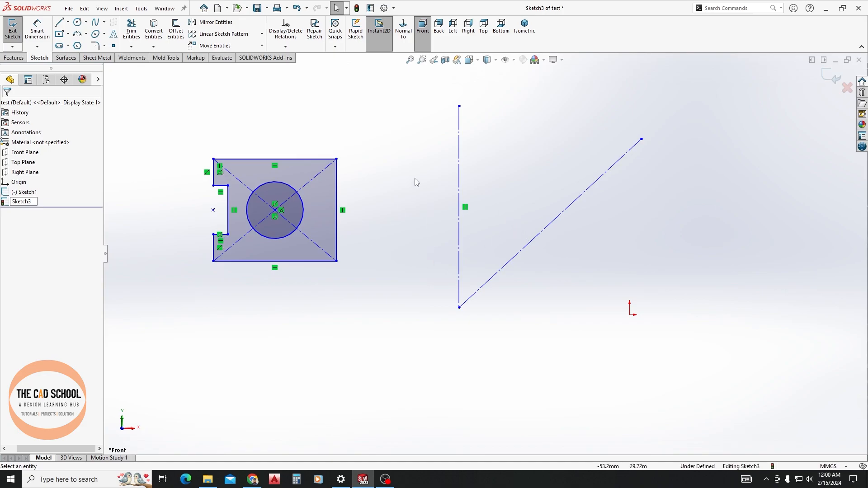
Mirror the notched rectangle and its circle about the vertical centerline with Copy enabled, and undo the mirror
left_click(212, 22)
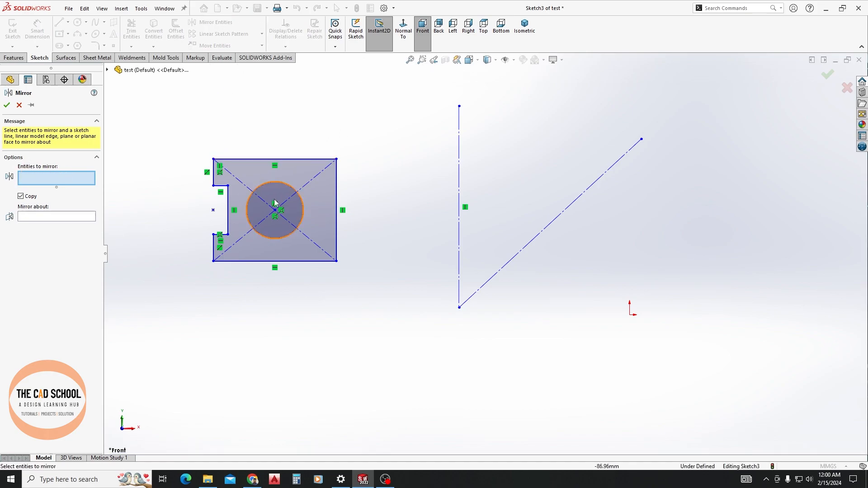
left_click_drag(169, 121, 360, 316)
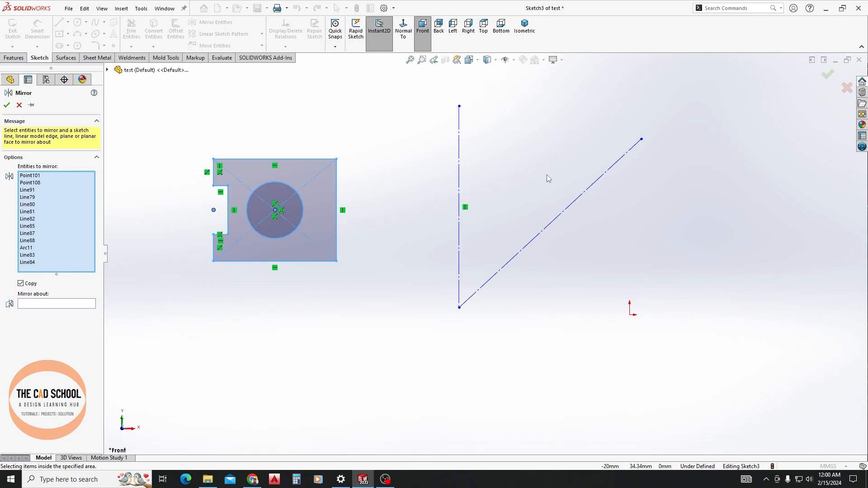
left_click(459, 144)
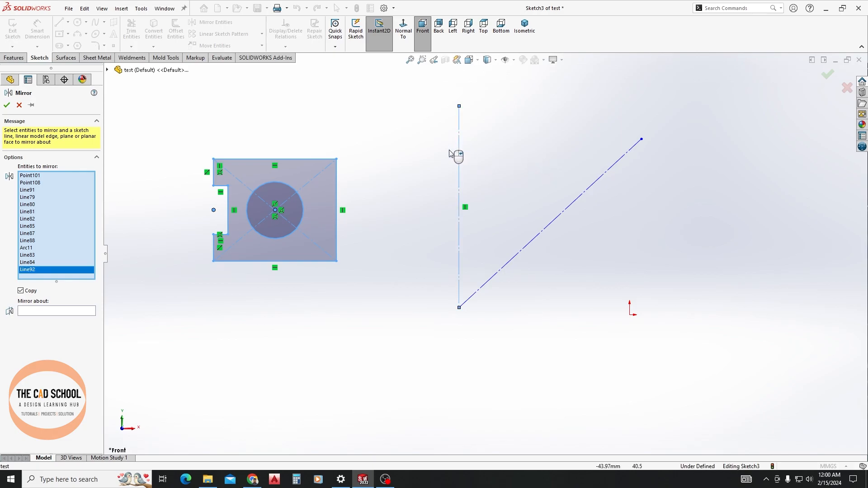
left_click(52, 311)
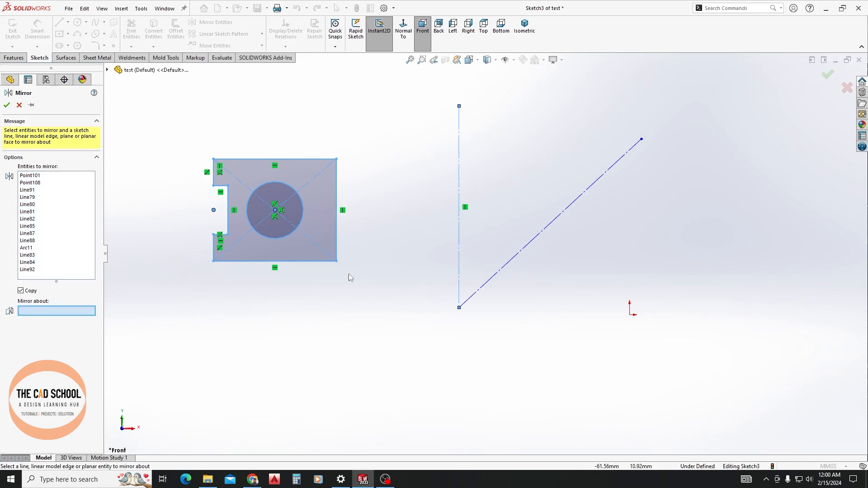
left_click(29, 270)
right_click(29, 270)
left_click(50, 288)
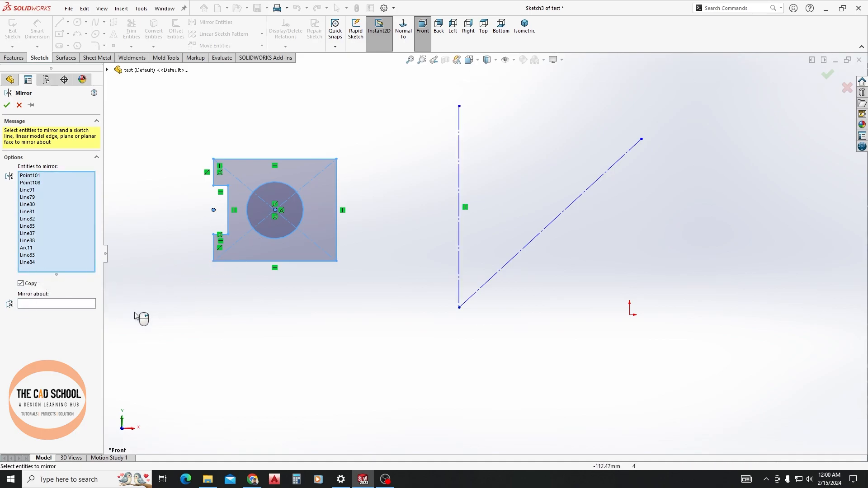
left_click(56, 304)
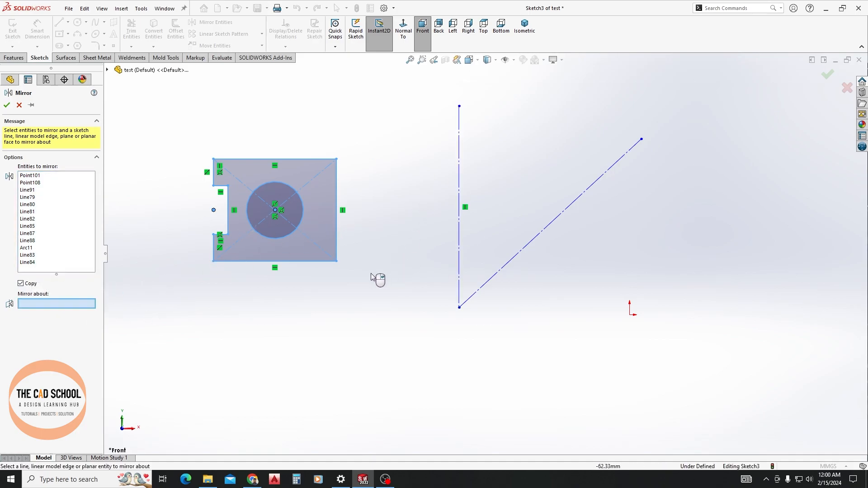
left_click(460, 144)
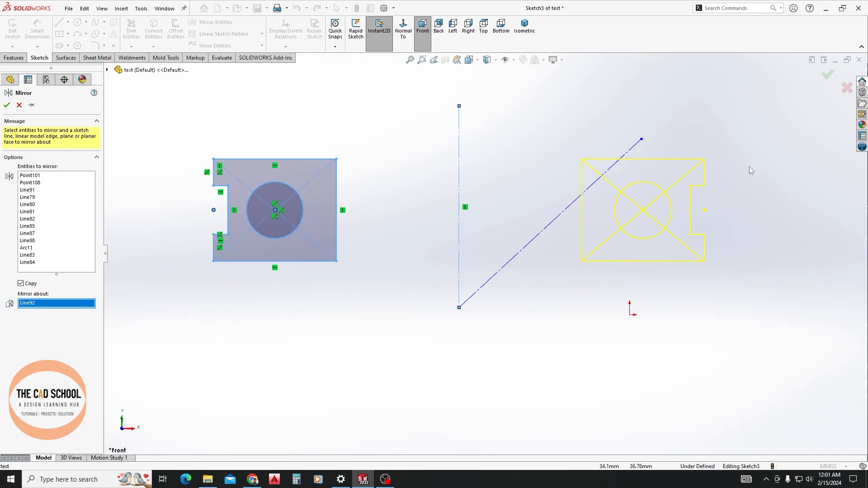
left_click(6, 105)
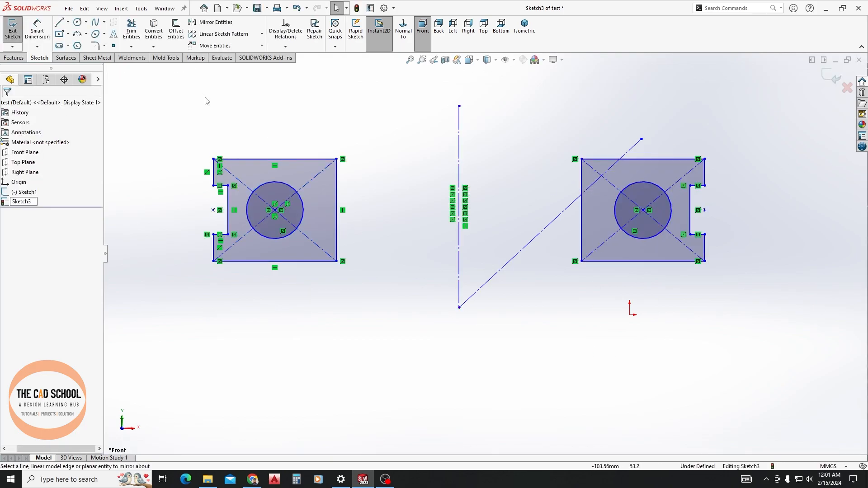
key("ctrl+z")
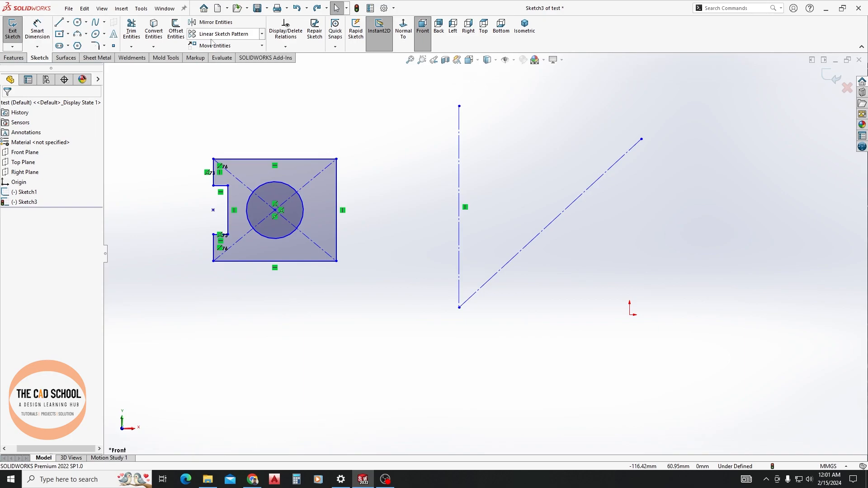
Mirror the notched rectangle and circle about the vertical centerline with Copy disabled, and undo the mirror
left_click(215, 22)
left_click_drag(180, 126, 355, 308)
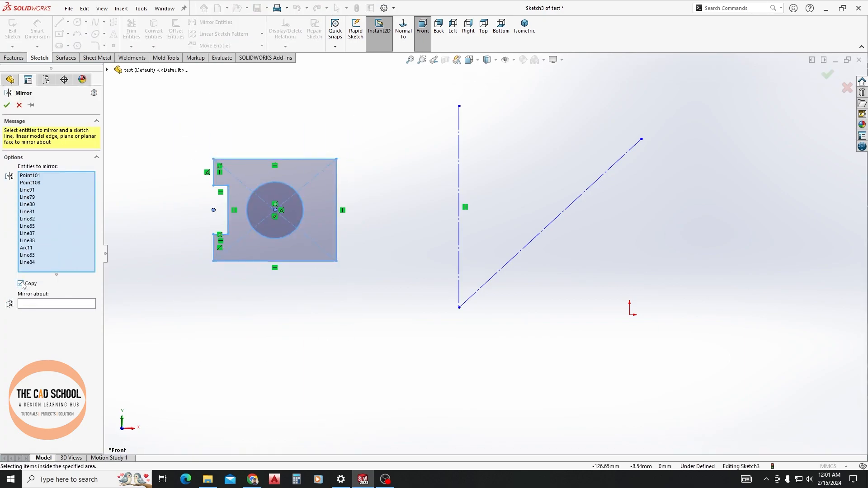
left_click(21, 283)
left_click(56, 306)
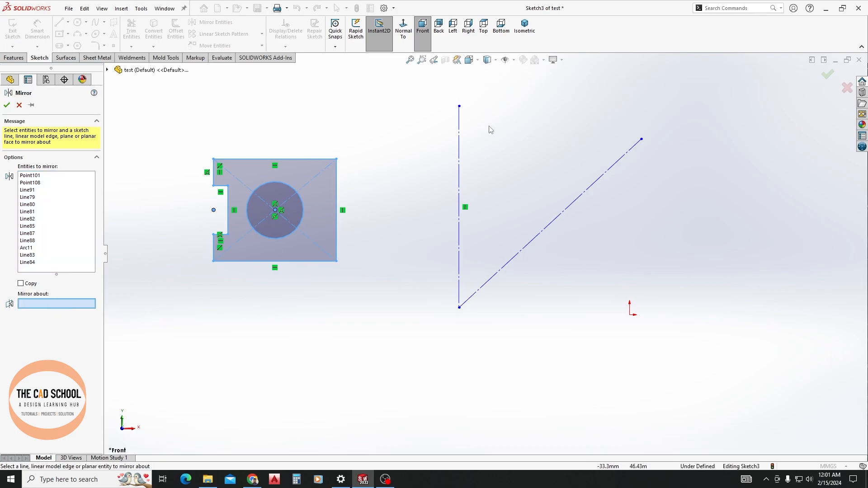
left_click(459, 152)
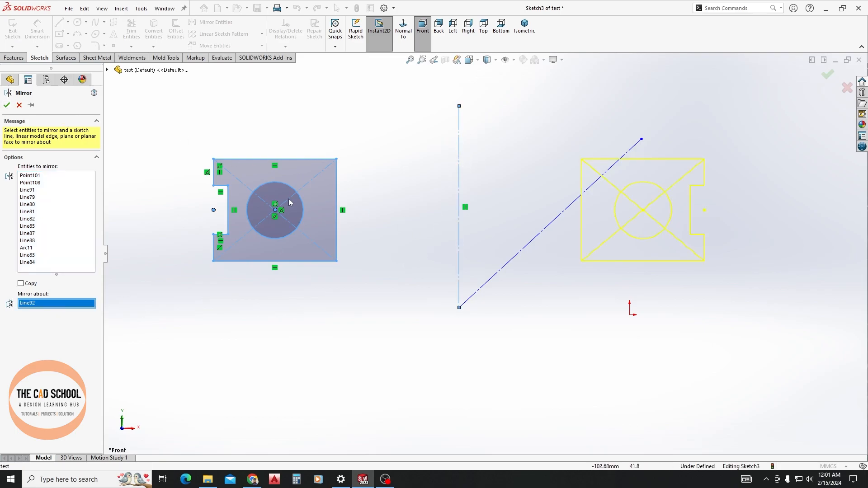
left_click(7, 106)
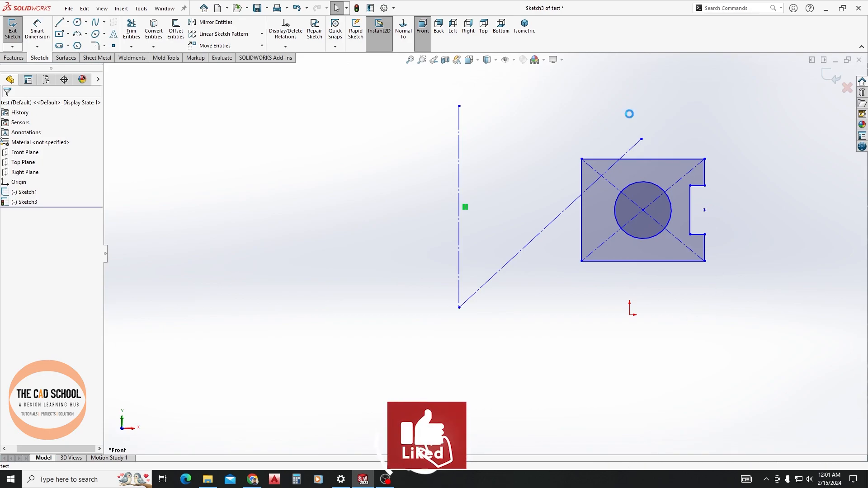
key("ctrl+z")
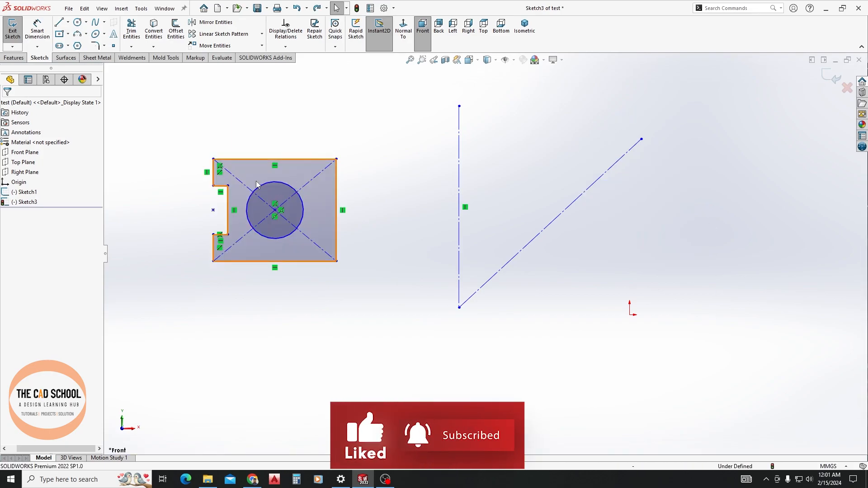
Mirror the notched rectangle and circle about the inclined centerline with Copy disabled, undo the mirror and clear the selection
left_click_drag(177, 131, 374, 291)
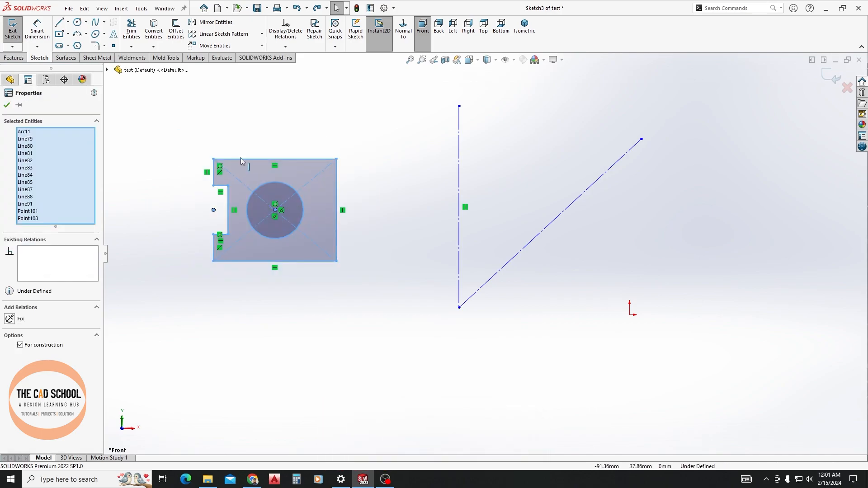
left_click(214, 22)
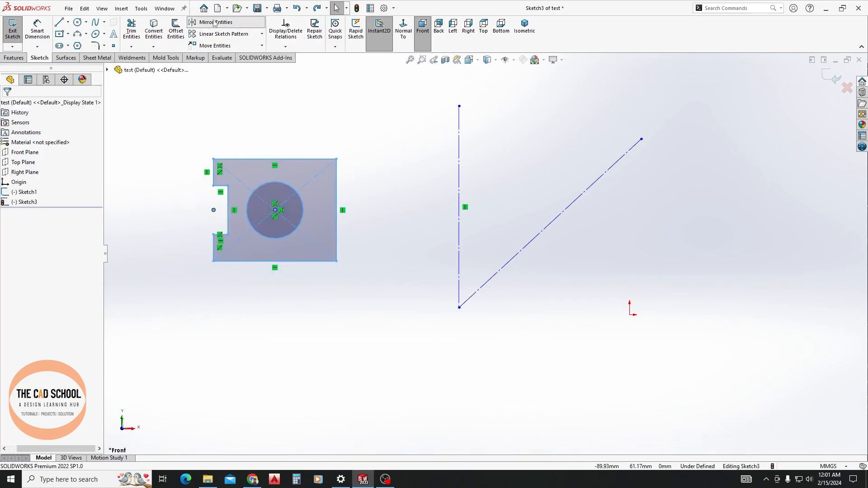
left_click(31, 301)
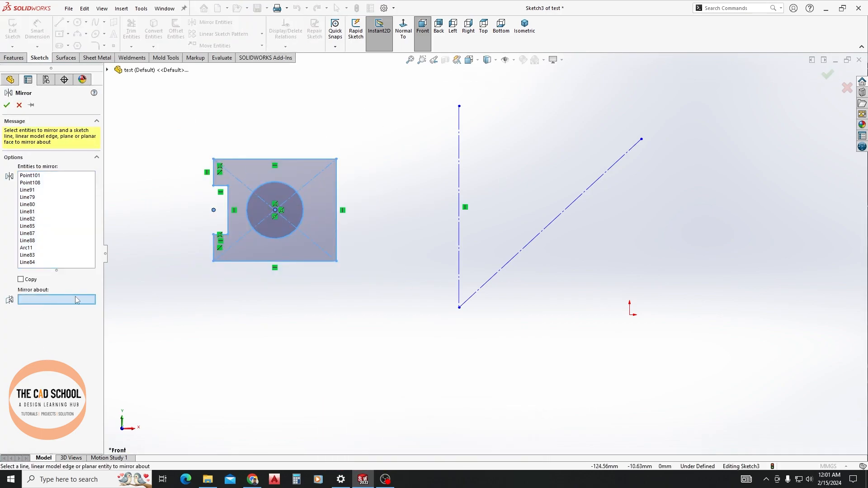
left_click(586, 193)
scroll(394, 304, "down", 3)
scroll(413, 301, "up", 5)
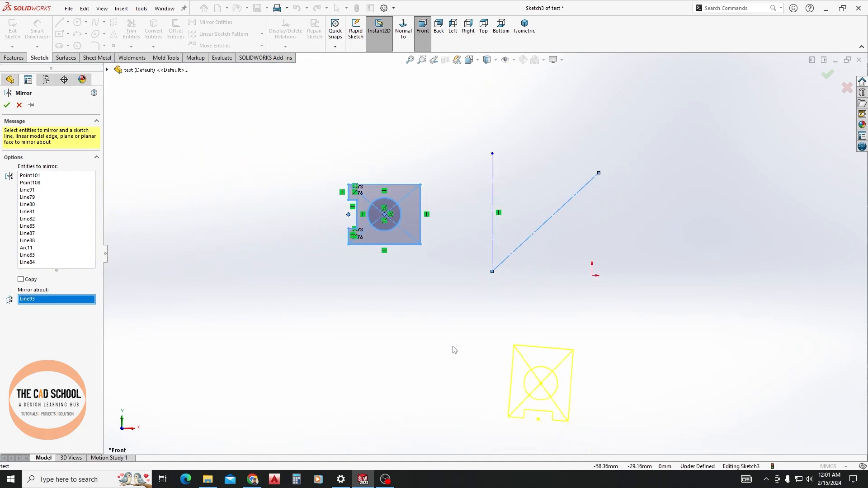
scroll(452, 350, "down", 1)
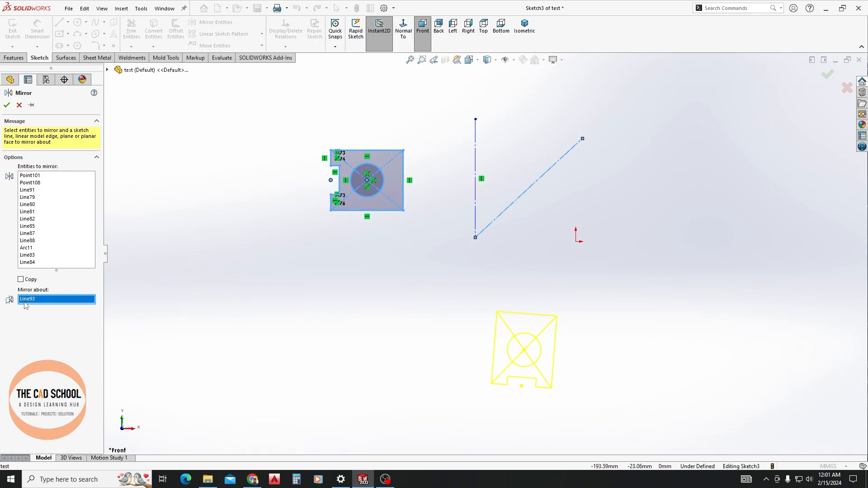
left_click(6, 105)
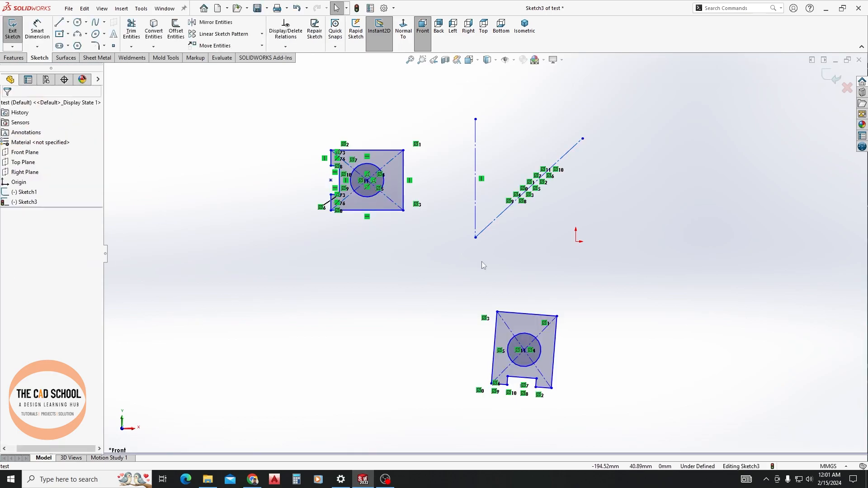
scroll(525, 348, "down", 2)
scroll(527, 350, "down", 1)
scroll(527, 351, "up", 2)
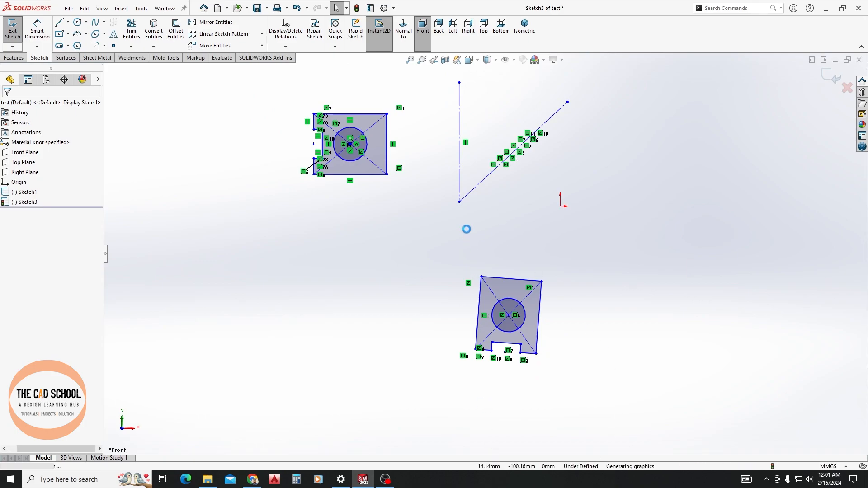
key("ctrl+z")
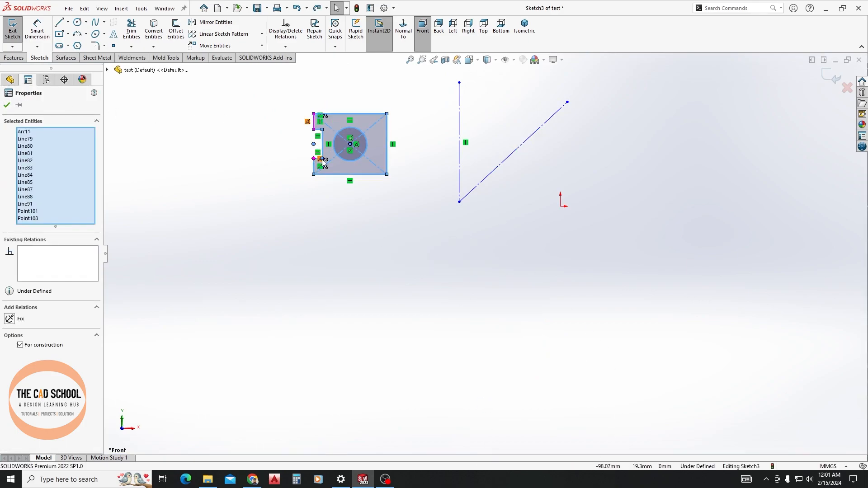
key("Escape")
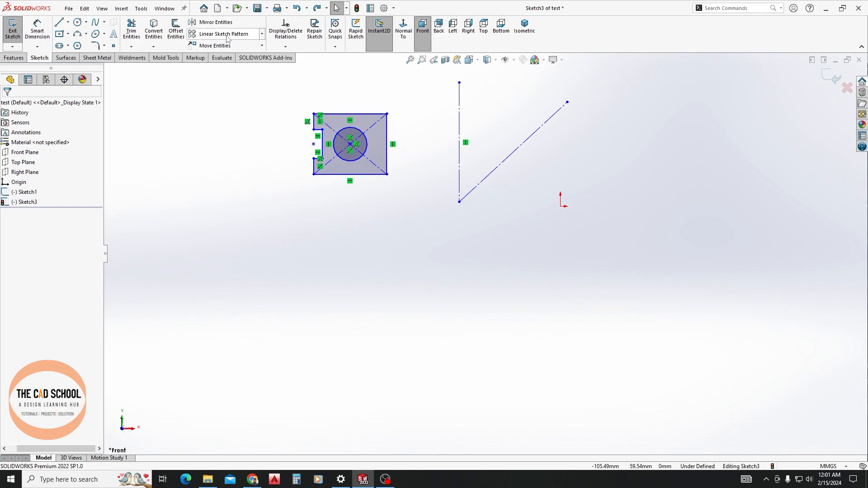
Delete the vertical and inclined centerlines beside the notched rectangle
scroll(331, 94, "down", 4)
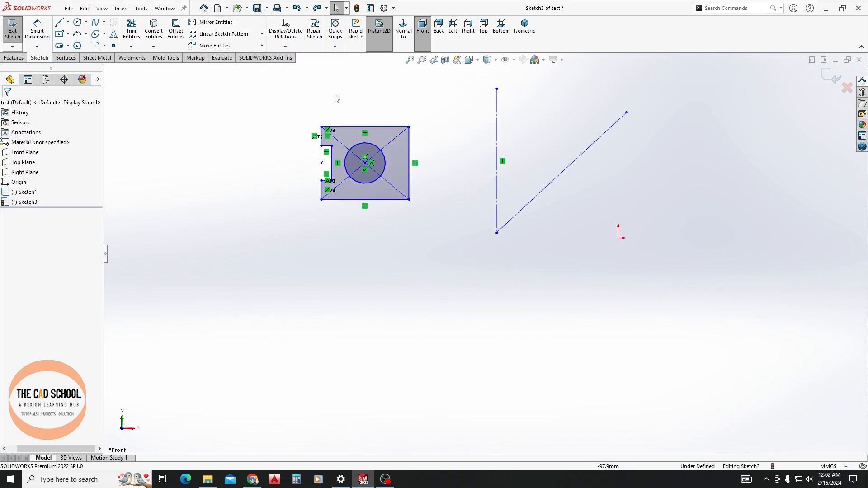
scroll(432, 140, "up", 4)
scroll(569, 296, "up", 3)
scroll(600, 281, "down", 5)
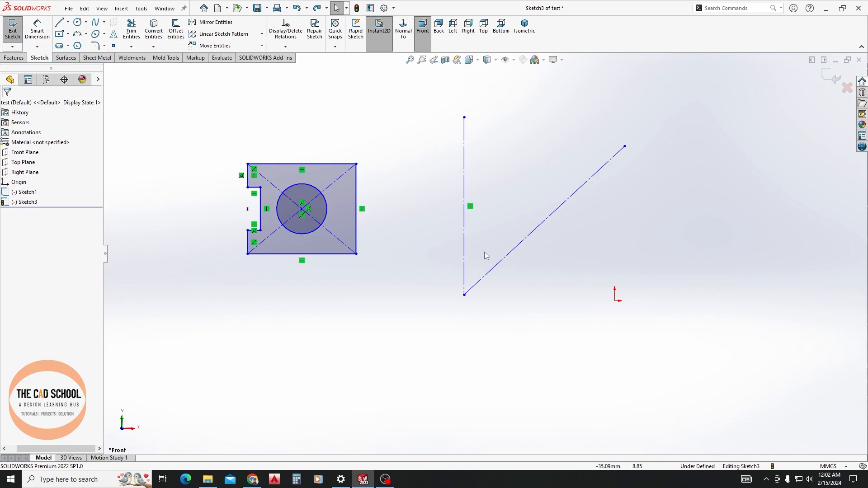
left_click_drag(432, 86, 638, 351)
key("Delete")
left_click(315, 171)
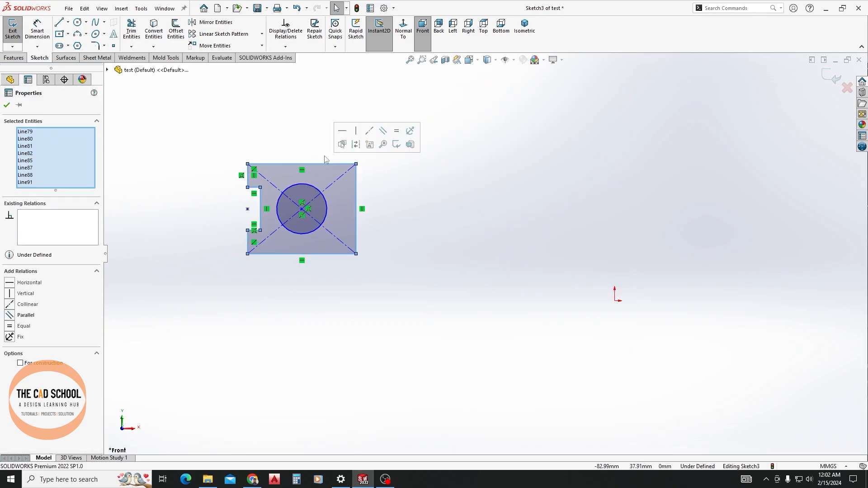
left_click(294, 125)
Start a Linear Sketch Pattern along the X-axis with the notched rectangle's outline and the circle as the entities to pattern
left_click(223, 34)
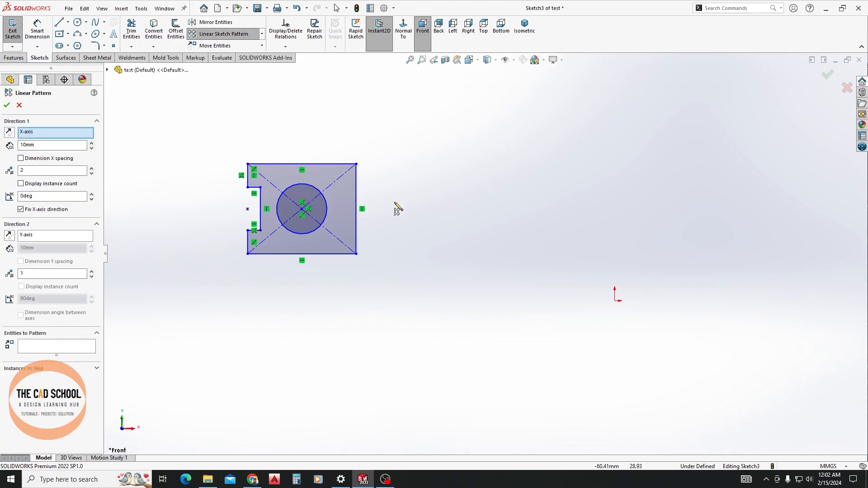
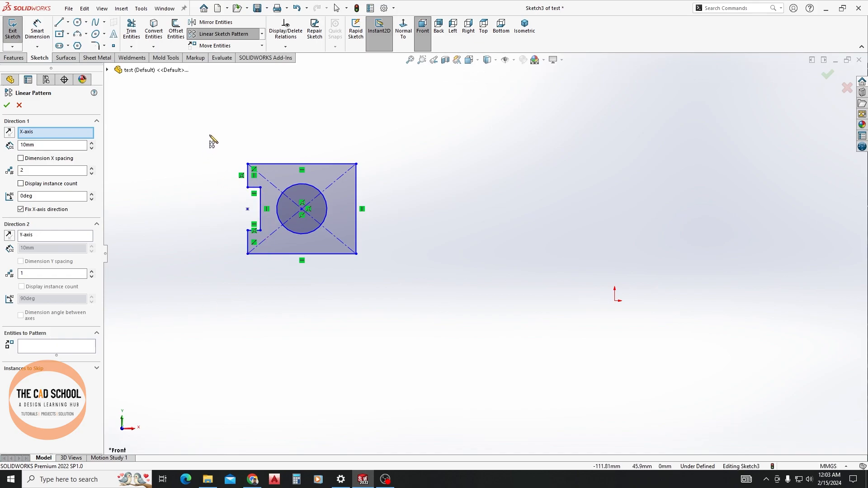
left_click(44, 349)
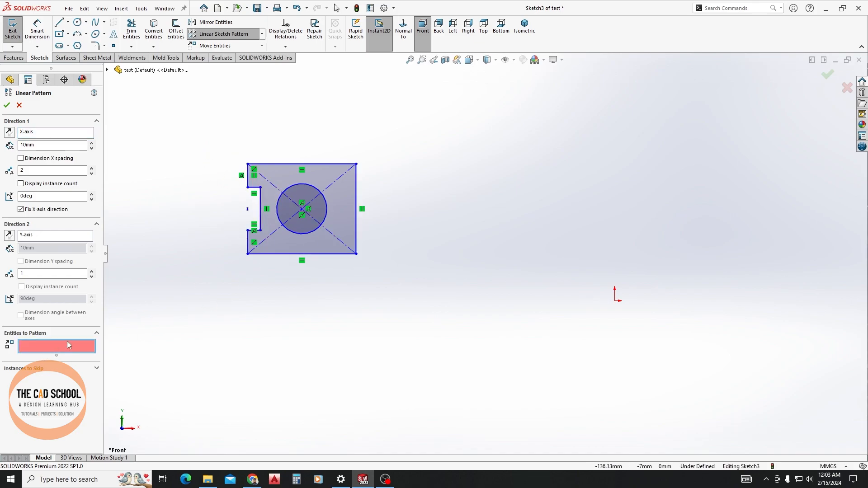
left_click(298, 189)
left_click(296, 184)
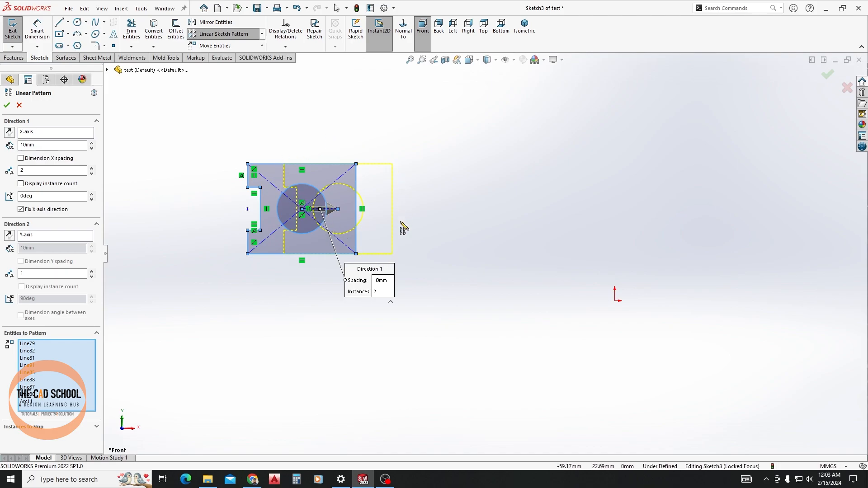
Set the linear pattern's Direction 1 to 40 mm spacing and 4 instances along the X-axis
double_click(45, 145)
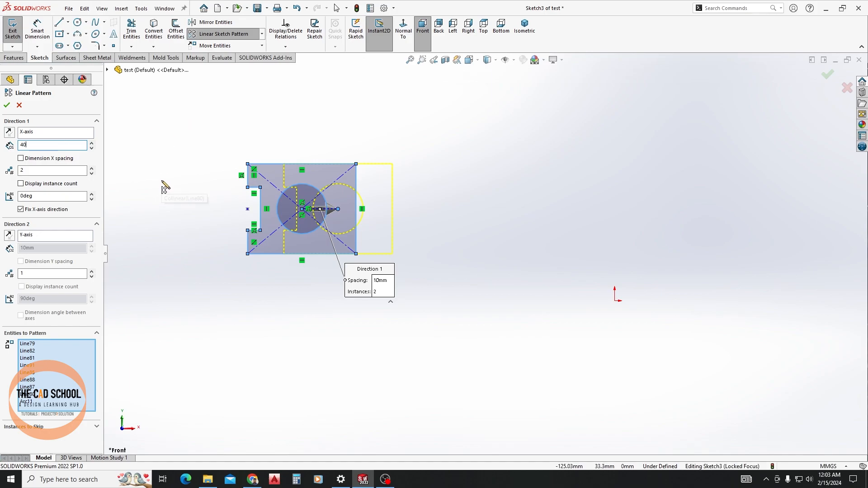
key("Return")
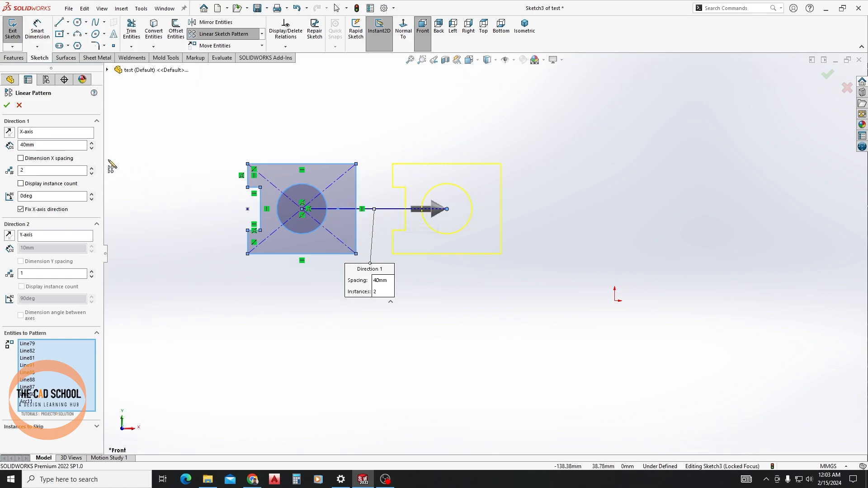
left_click_drag(38, 145, 1, 149)
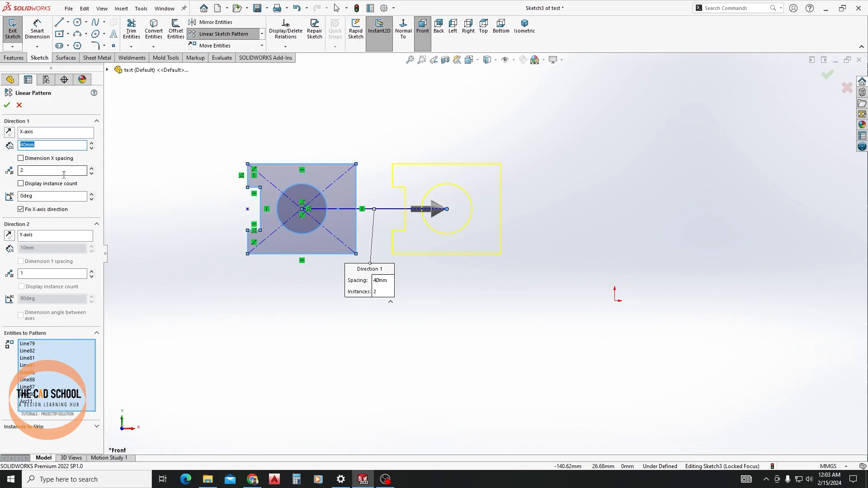
left_click_drag(51, 171, 15, 170)
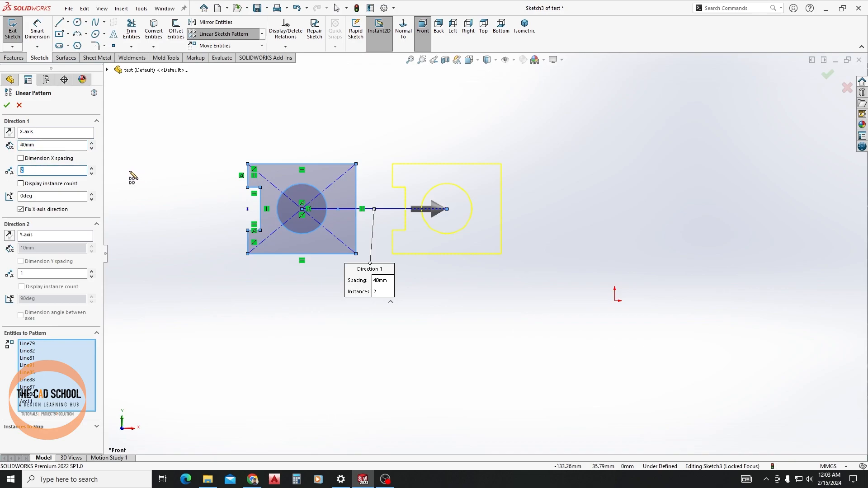
left_click(91, 169)
left_click(91, 170)
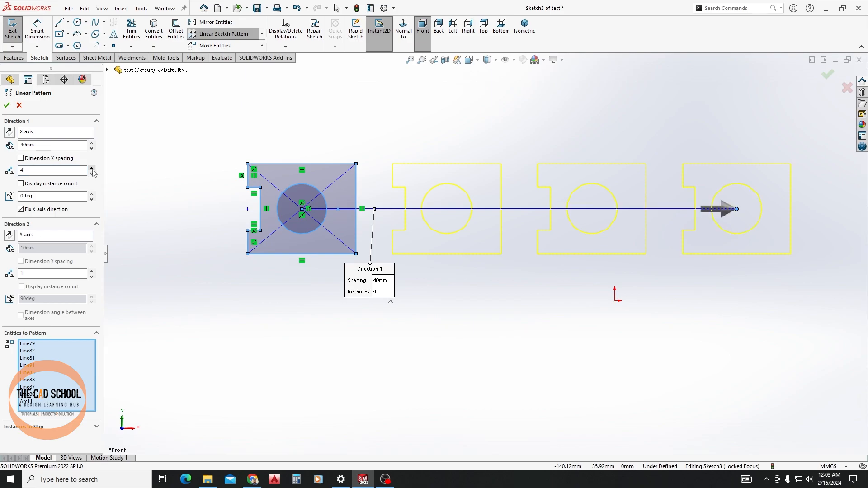
scroll(627, 229, "down", 1)
scroll(544, 256, "up", 2)
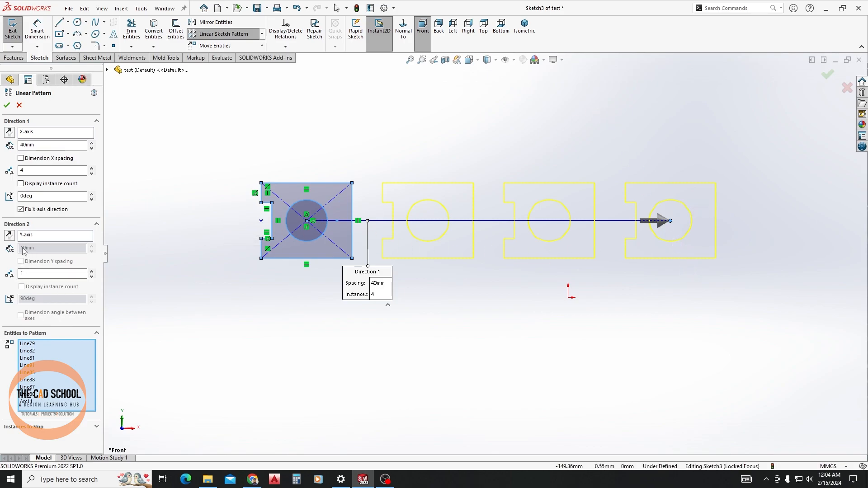
Add Direction 2 along the Y-axis to the linear pattern with 2 instances at 40 mm spacing
left_click(37, 273)
left_click(92, 272)
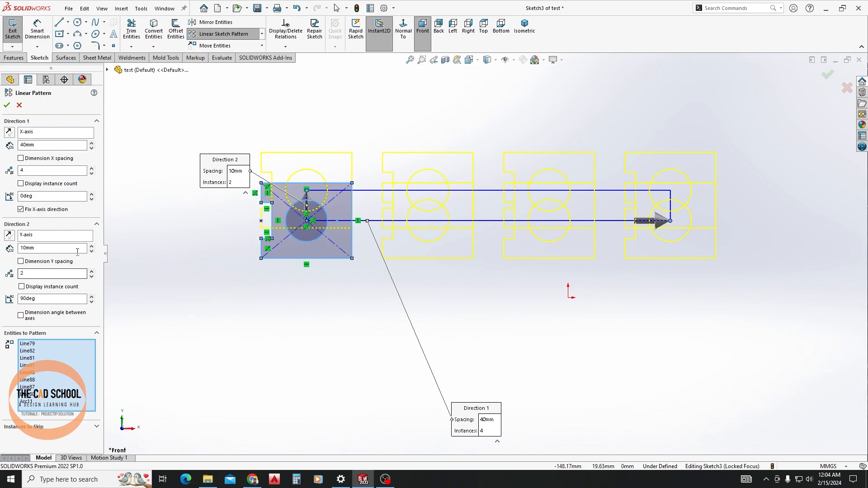
left_click_drag(47, 249, 1, 257)
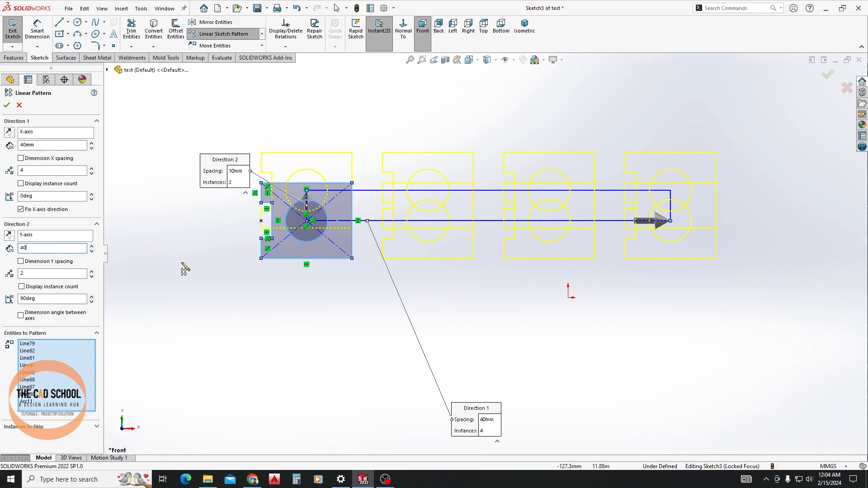
key("Return")
scroll(390, 234, "down", 2)
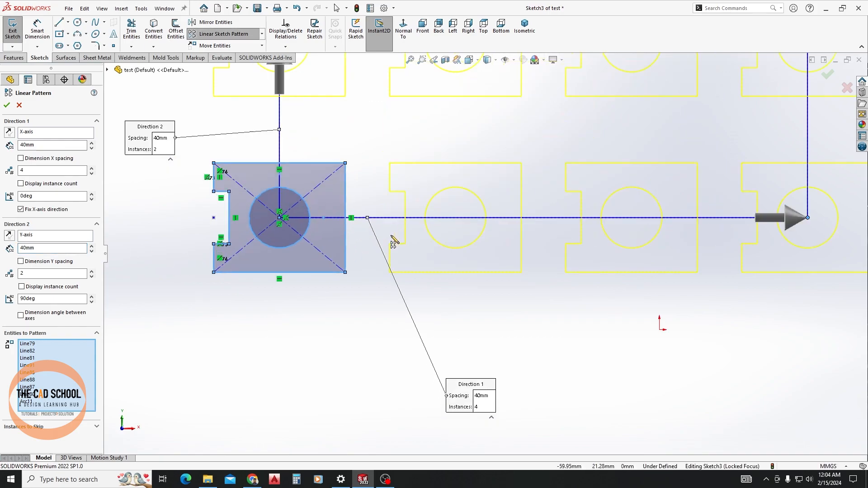
scroll(393, 242, "up", 4)
Set the Direction 2 spacing of the linear pattern to 30 mm
left_click_drag(50, 249, 9, 253)
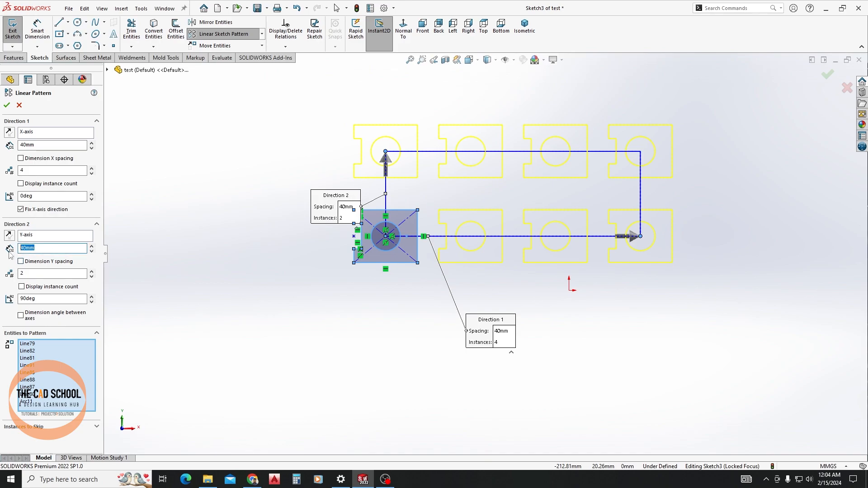
type("30")
key("Return")
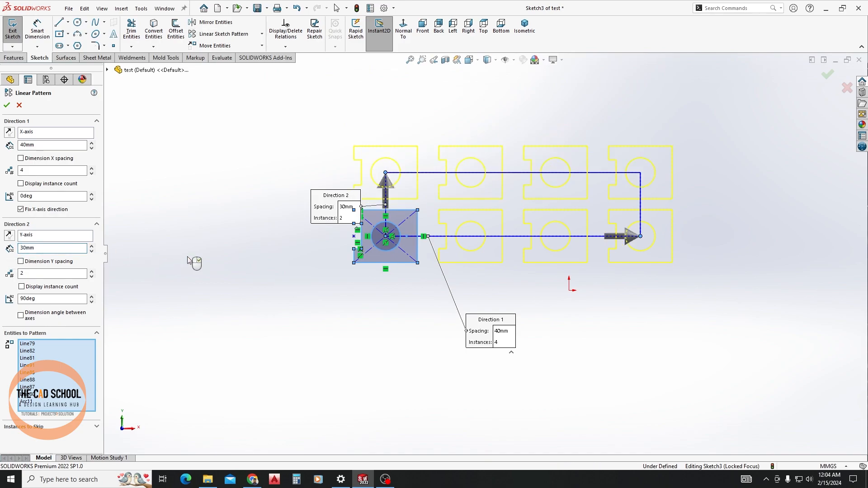
scroll(632, 248, "down", 1)
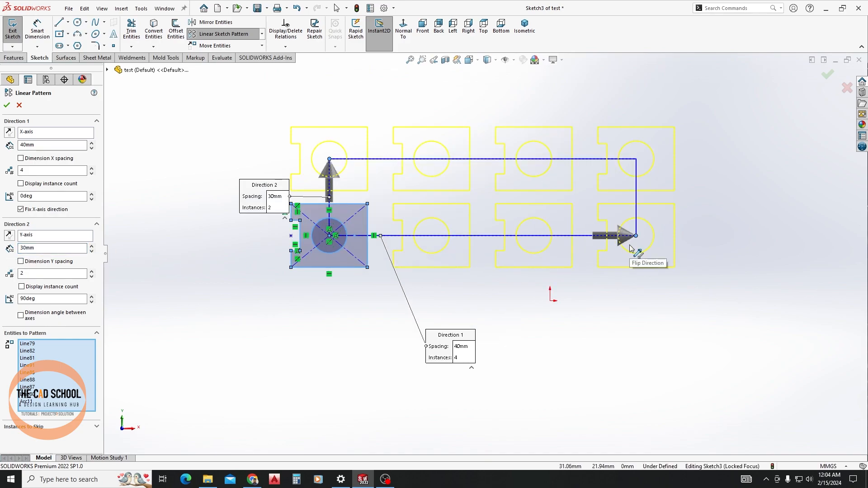
Set Direction 2 to 4 instances and accept the linear sketch pattern
left_click(91, 271)
left_click(91, 271)
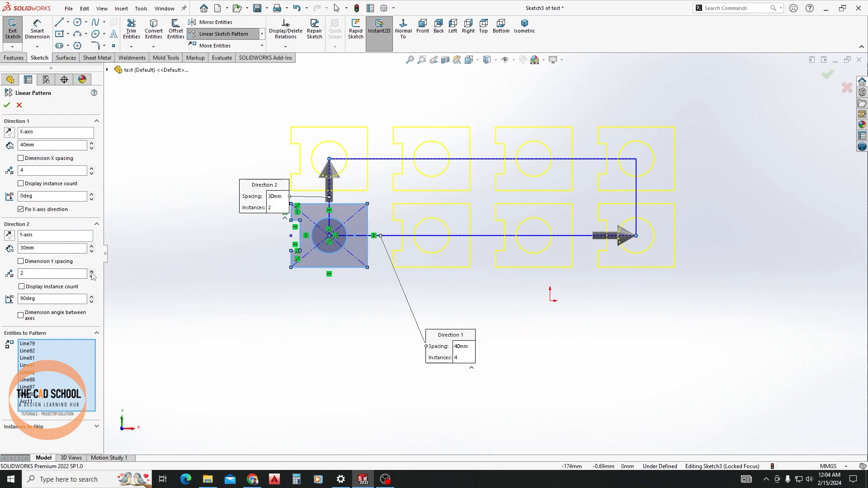
scroll(513, 232, "down", 2)
scroll(512, 232, "up", 4)
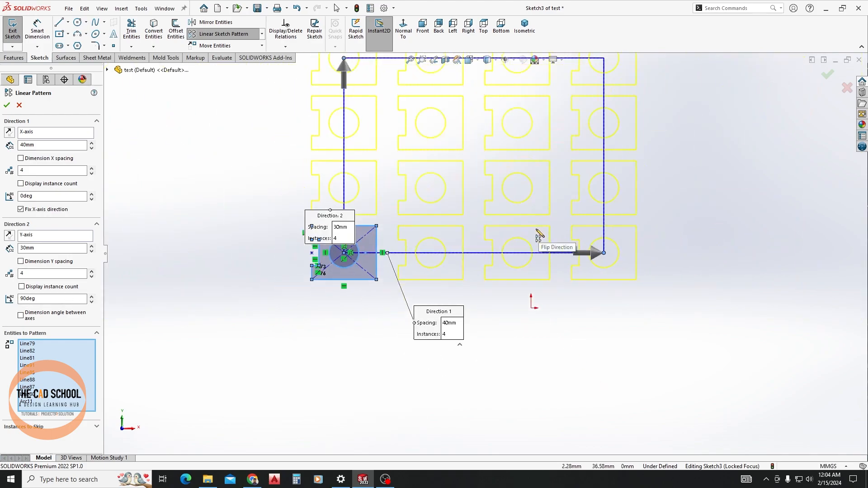
scroll(563, 158, "down", 2)
scroll(414, 214, "down", 1)
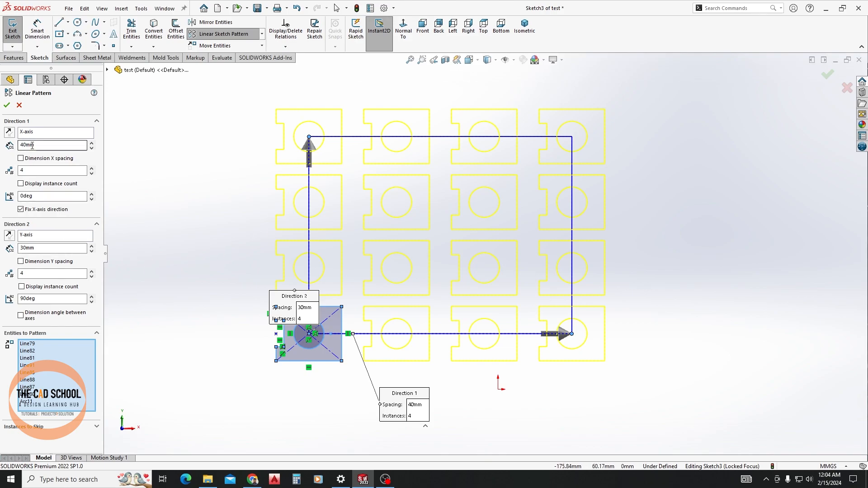
left_click(7, 105)
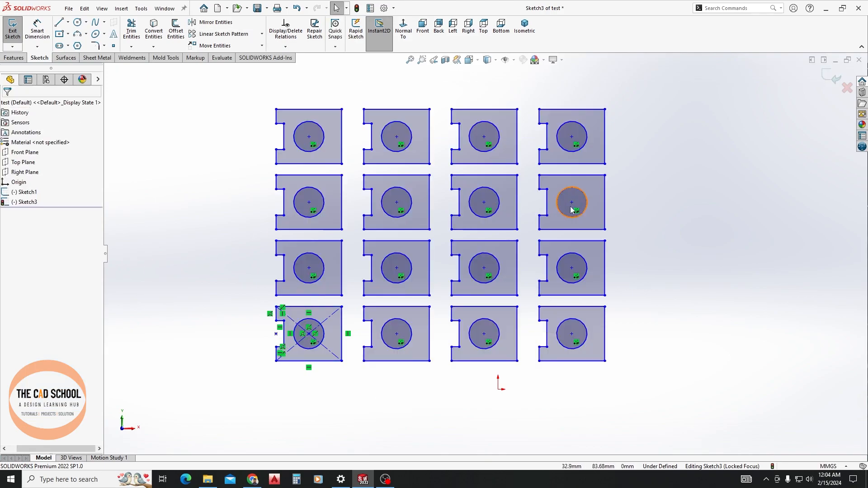
Inspect the patterned grid of notched rectangles and circles, and undo the linear sketch pattern
key("f")
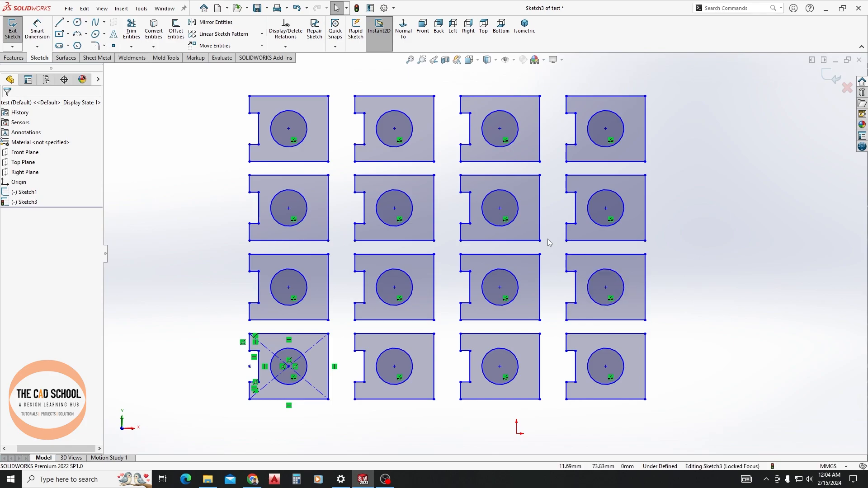
scroll(392, 138, "down", 1)
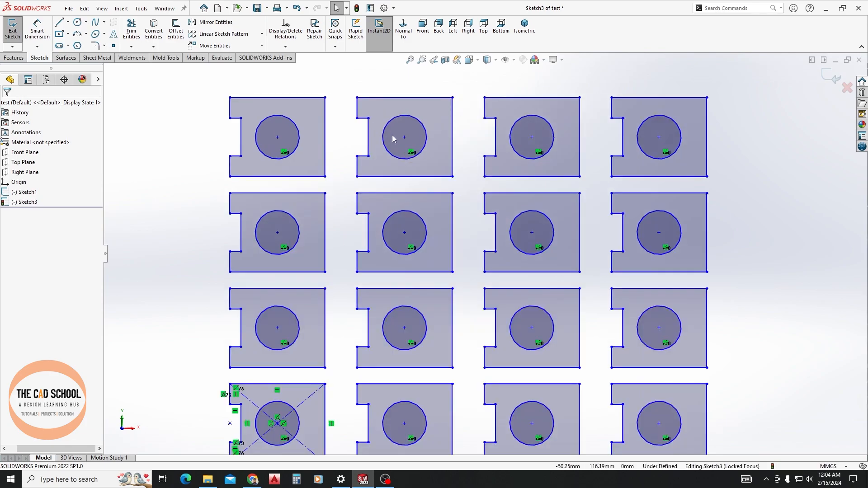
scroll(393, 144, "down", 1)
scroll(465, 153, "up", 3)
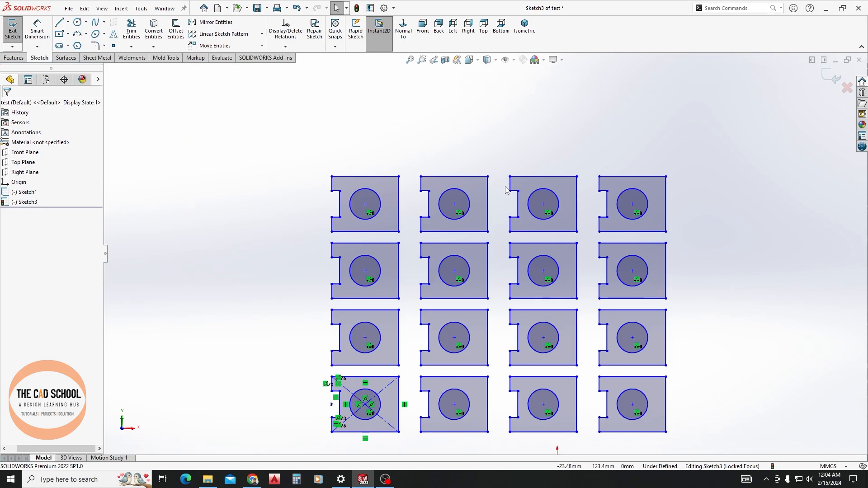
key("ctrl+z")
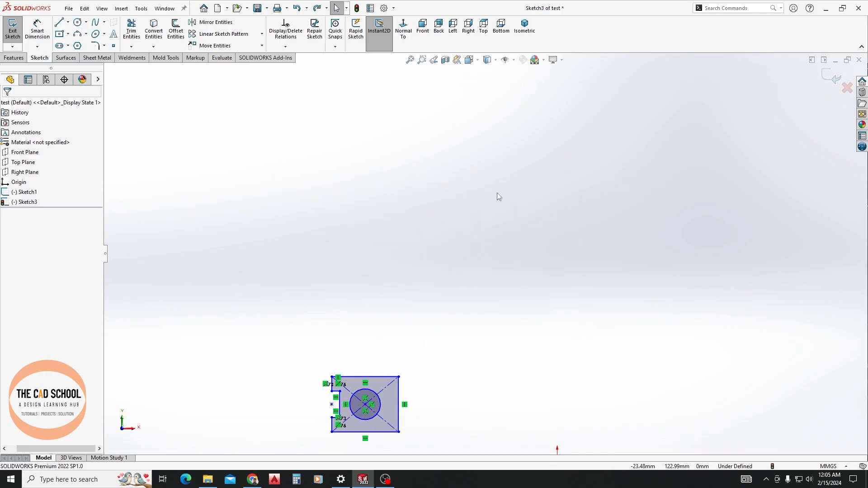
scroll(398, 330, "down", 2)
scroll(434, 343, "up", 3)
scroll(462, 359, "down", 3)
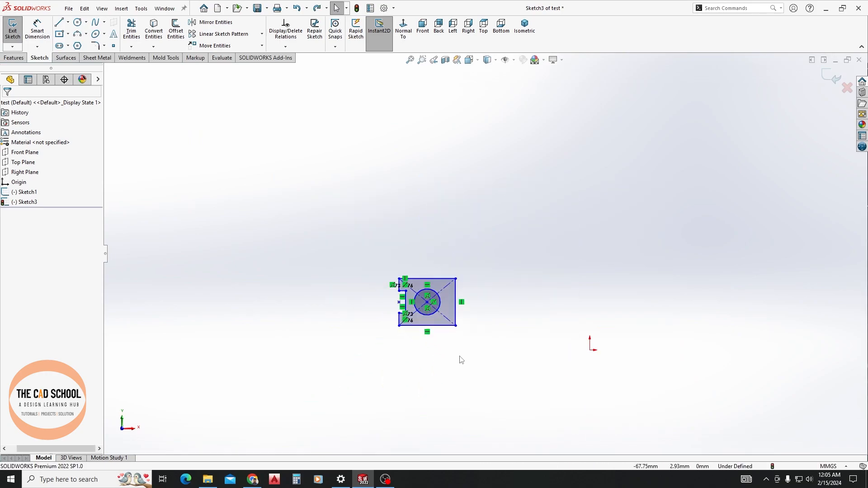
Delete the notched rectangle together with its circle and diagonal construction lines
left_click(262, 34)
left_click_drag(282, 172, 553, 354)
key("Delete")
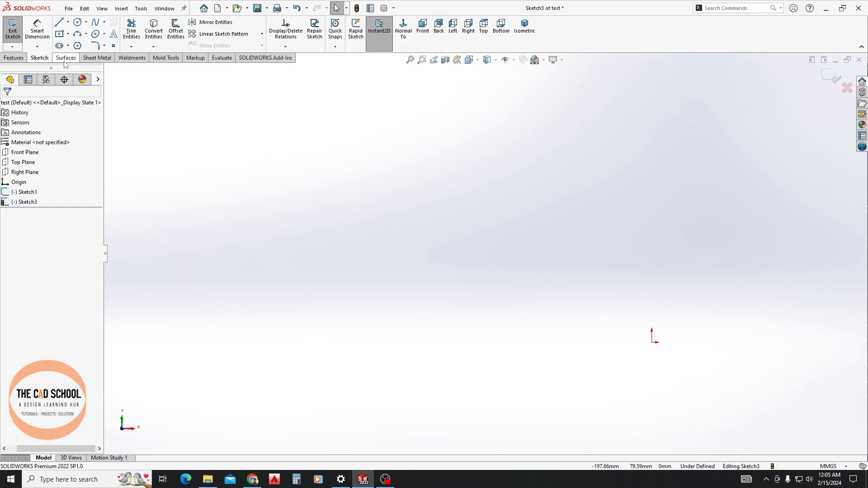
Sketch a circle to the upper left of the origin and dimension its diameter to 90 mm
left_click(77, 22)
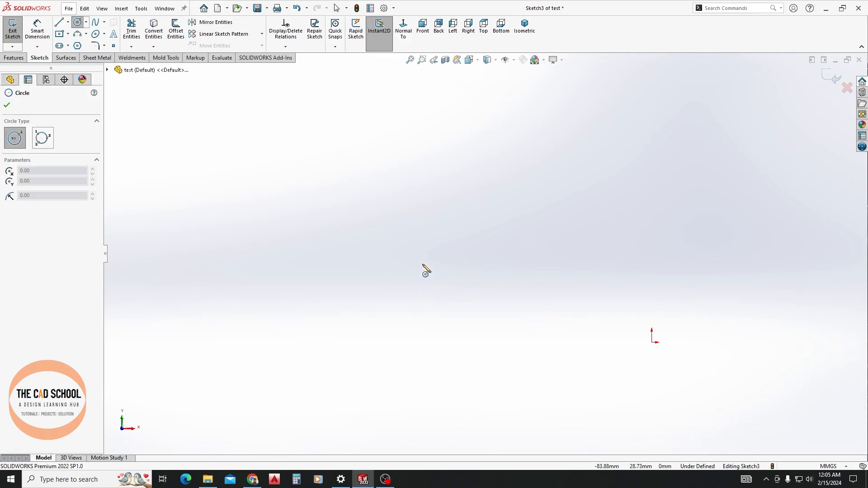
left_click(433, 263)
left_click(507, 362)
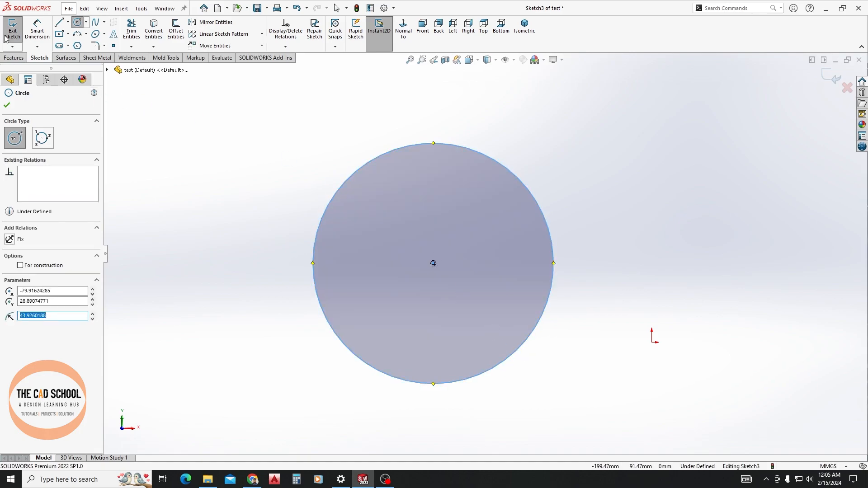
left_click(37, 28)
left_click(367, 165)
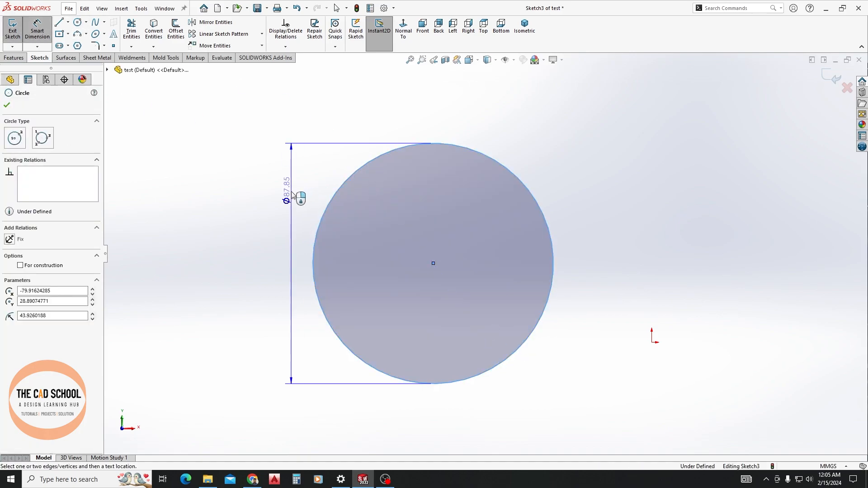
left_click(308, 186)
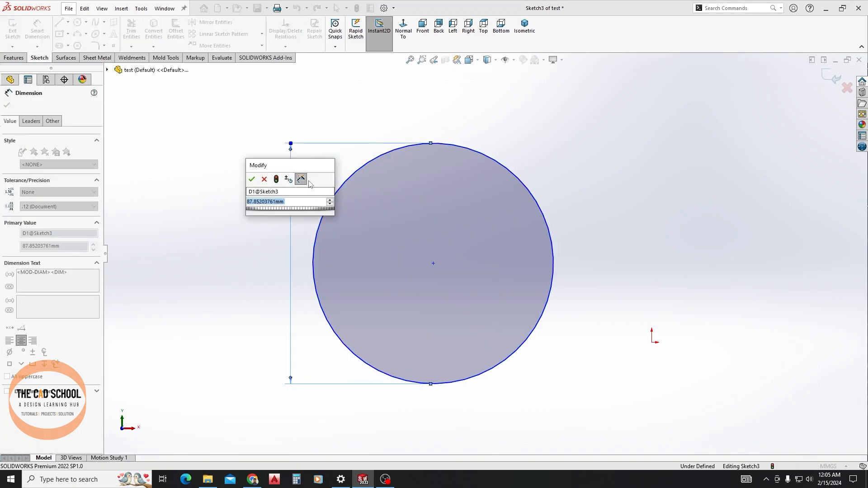
type("90")
key("Return")
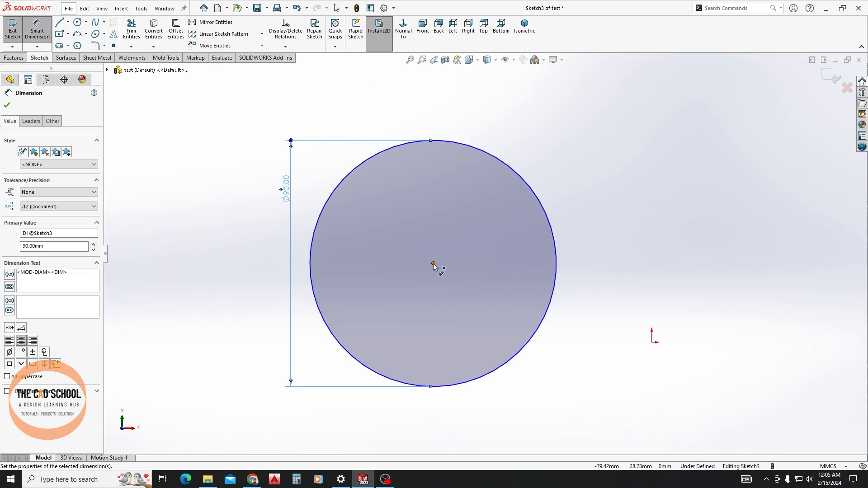
Sketch a concentric circle inside the 90 mm circle and dimension its diameter to 72 mm
left_click(78, 23)
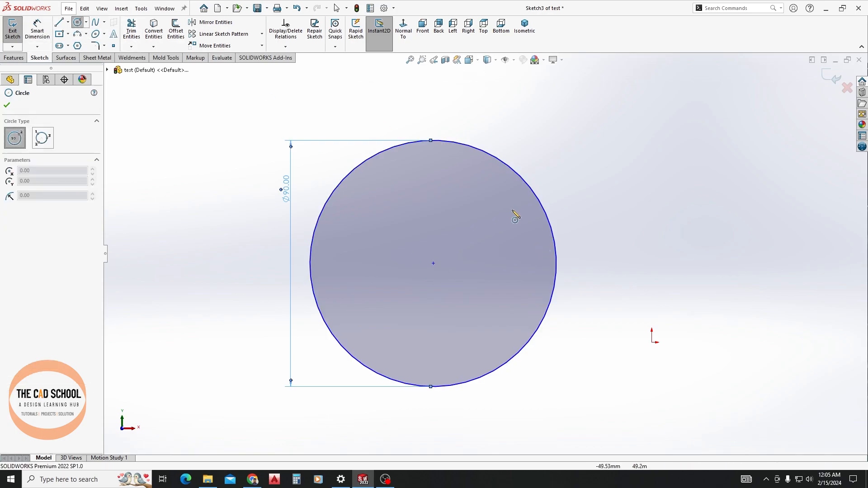
left_click(433, 264)
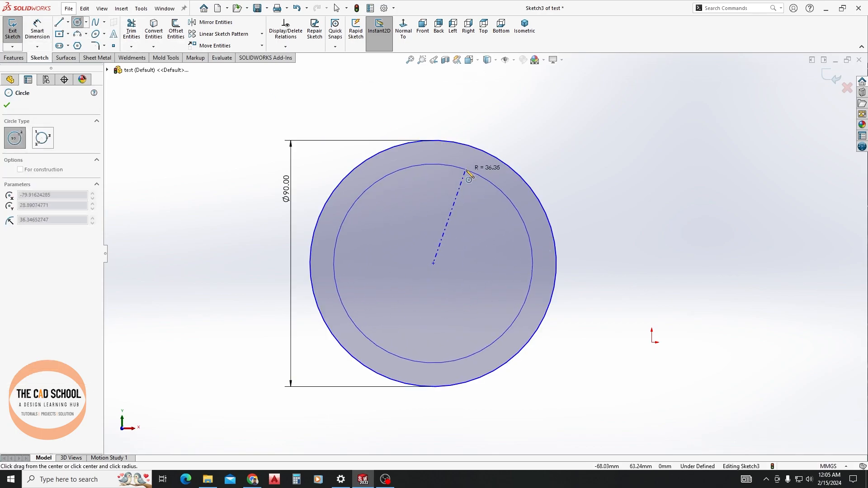
left_click(467, 171)
left_click(37, 28)
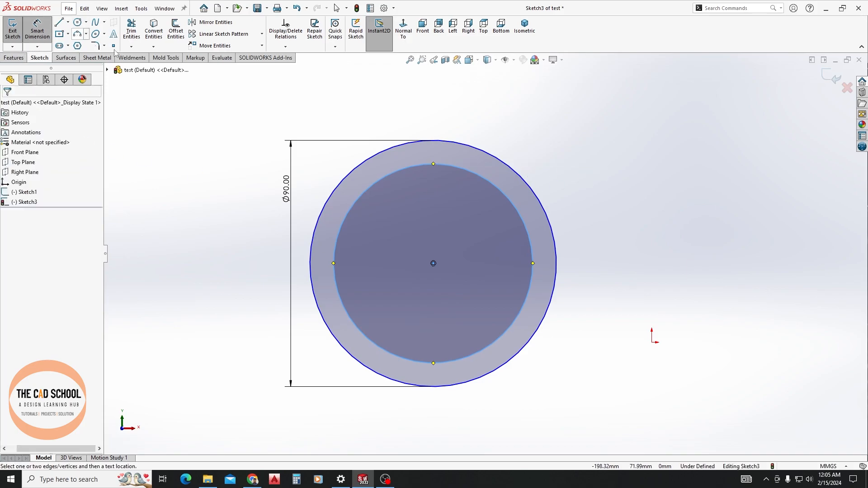
left_click(478, 174)
left_click(518, 118)
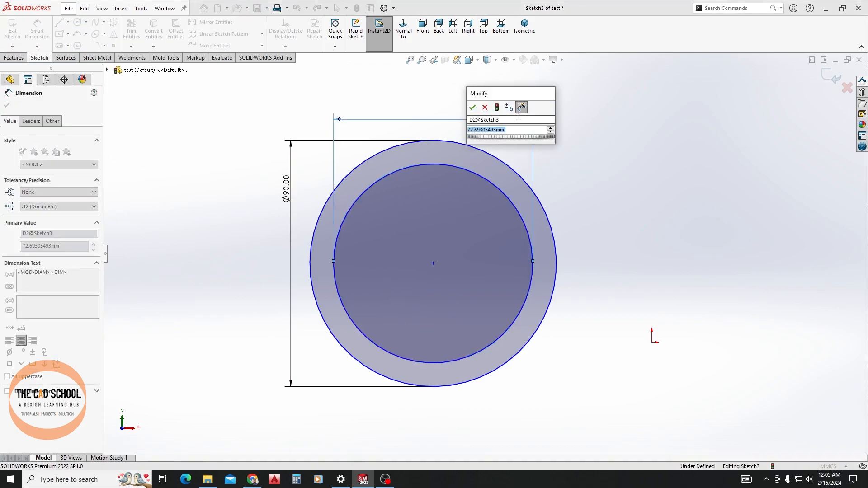
type("72")
key("Return")
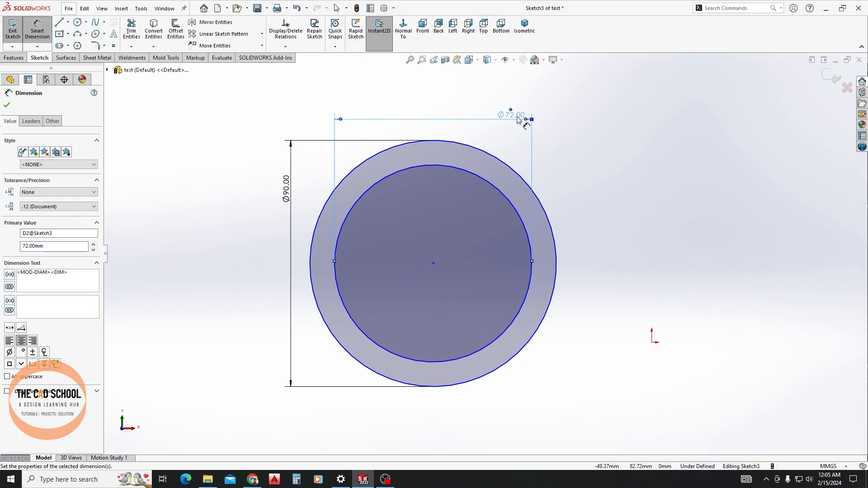
left_click(7, 105)
Convert the 72 mm circle to construction geometry
left_click(459, 168)
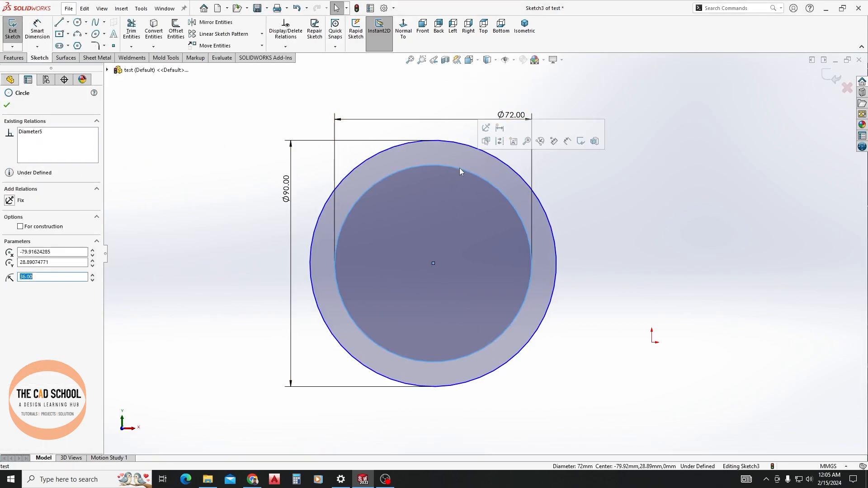
right_click(460, 168)
left_click(486, 156)
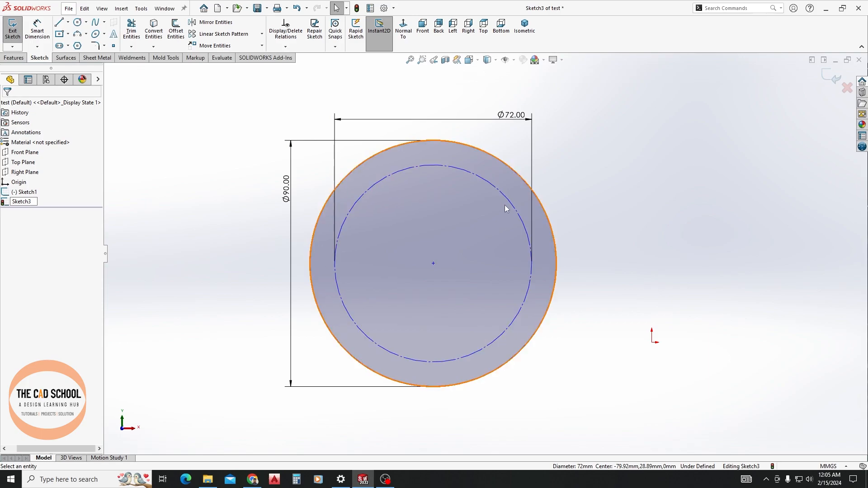
Sketch a small circle centred on the top quadrant of the 72 mm construction circle and dimension its diameter to 10 mm
left_click(78, 23)
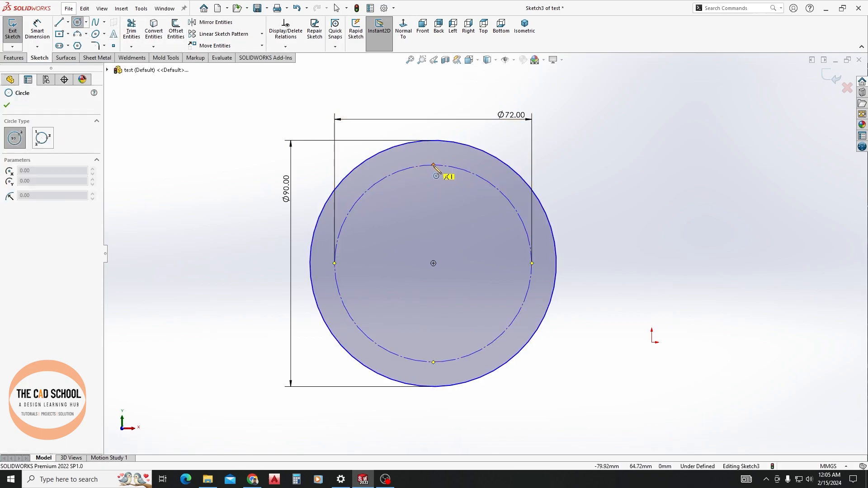
left_click(433, 165)
left_click(444, 176)
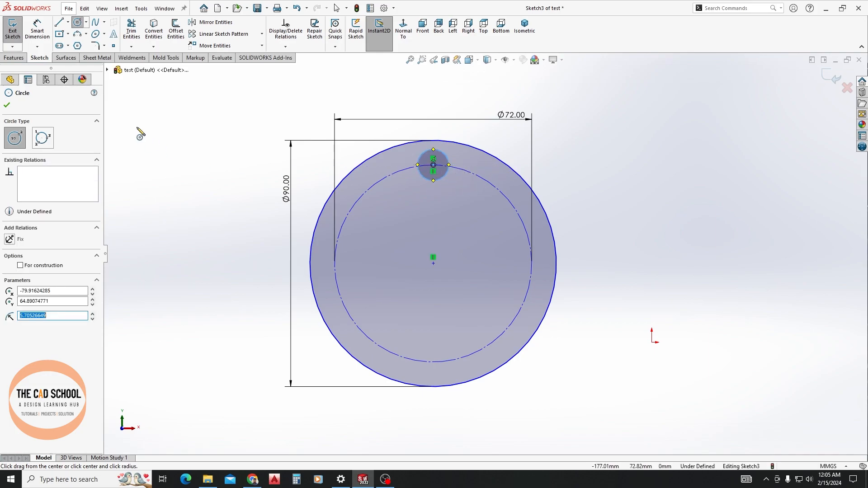
left_click(37, 31)
left_click(455, 169)
left_click(500, 138)
type("10")
key("Return")
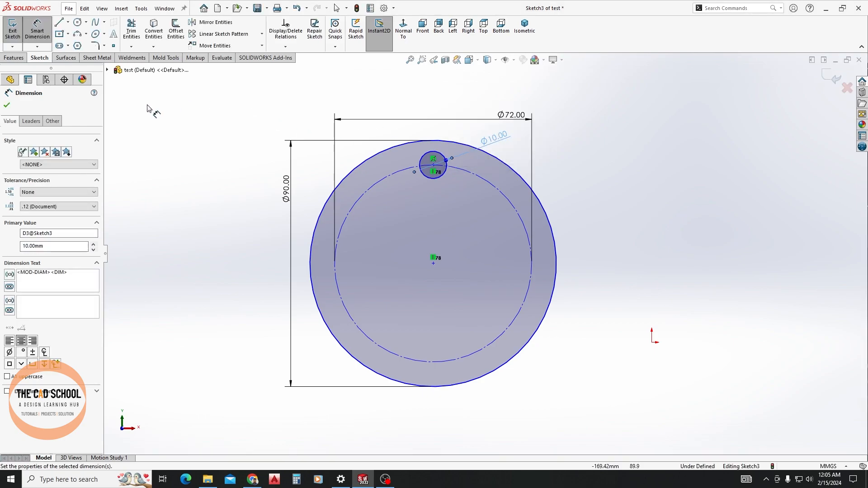
left_click(6, 105)
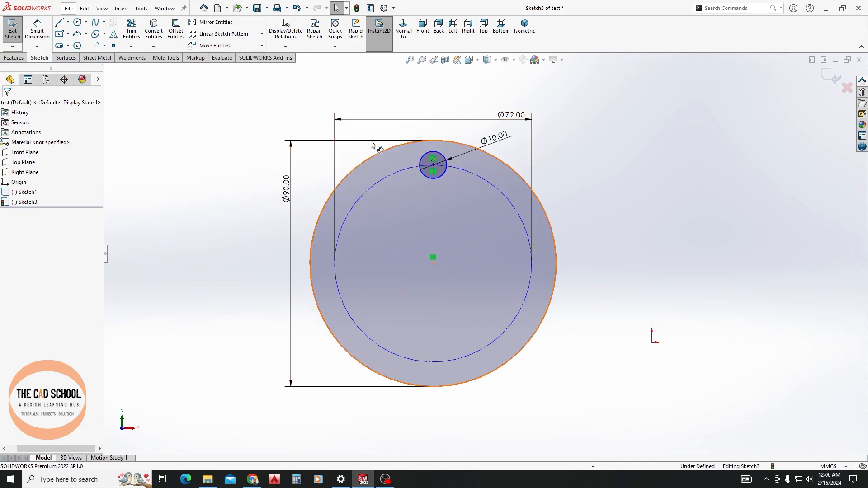
Set up a circular sketch pattern of the 10 mm circle with 6 equally spaced instances
left_click(262, 35)
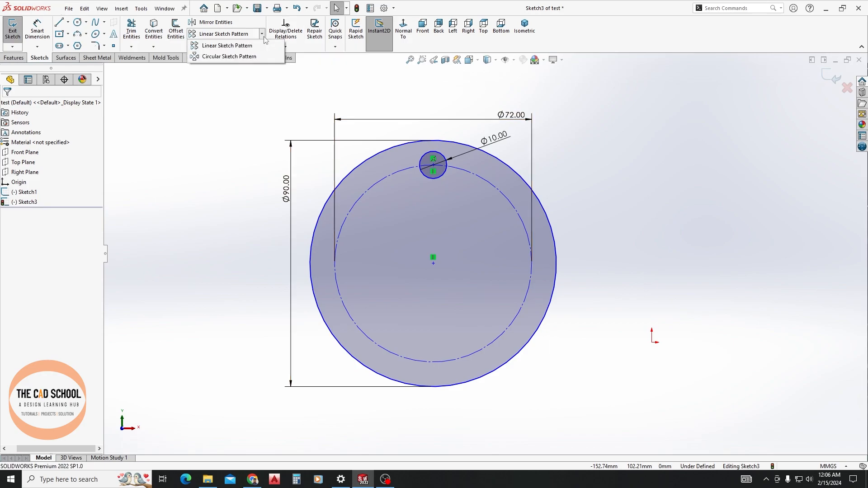
left_click(230, 57)
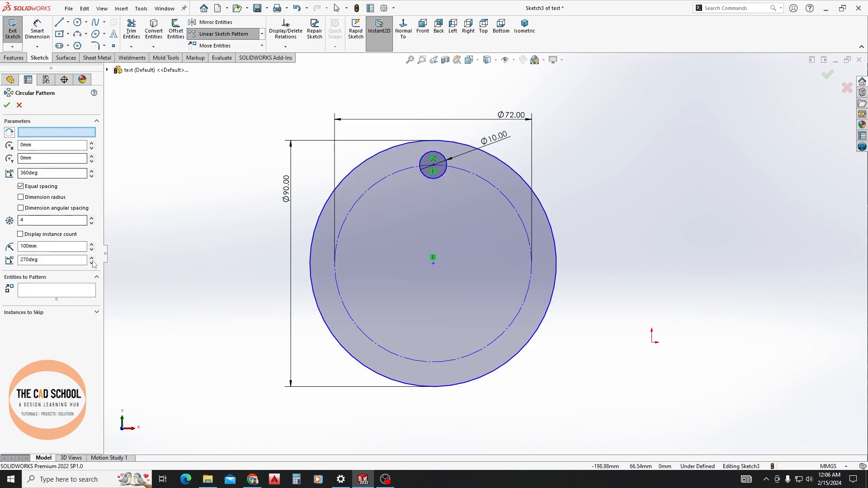
left_click(39, 294)
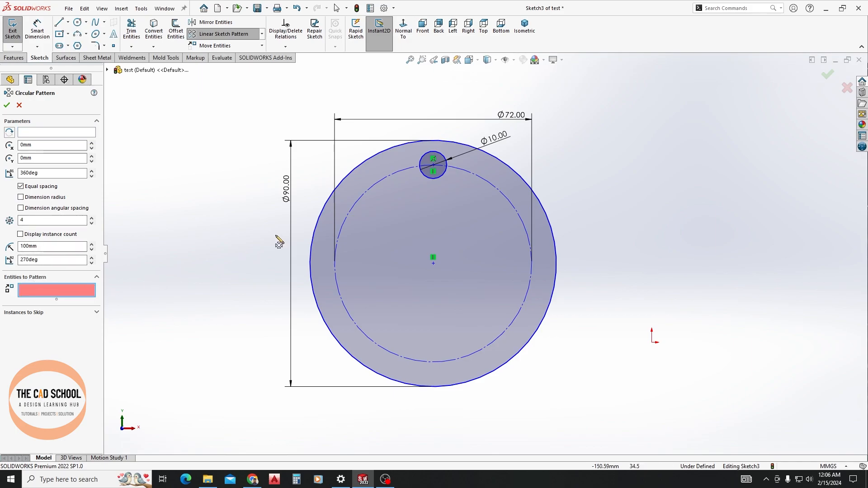
left_click(444, 176)
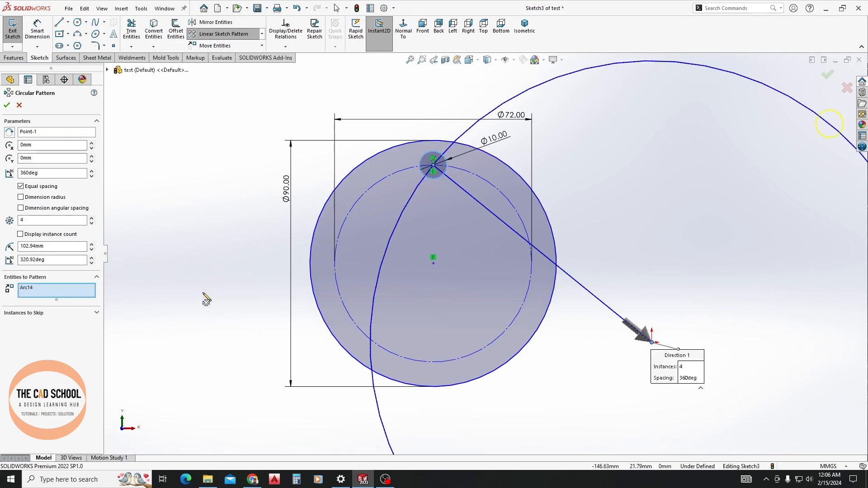
left_click(44, 292)
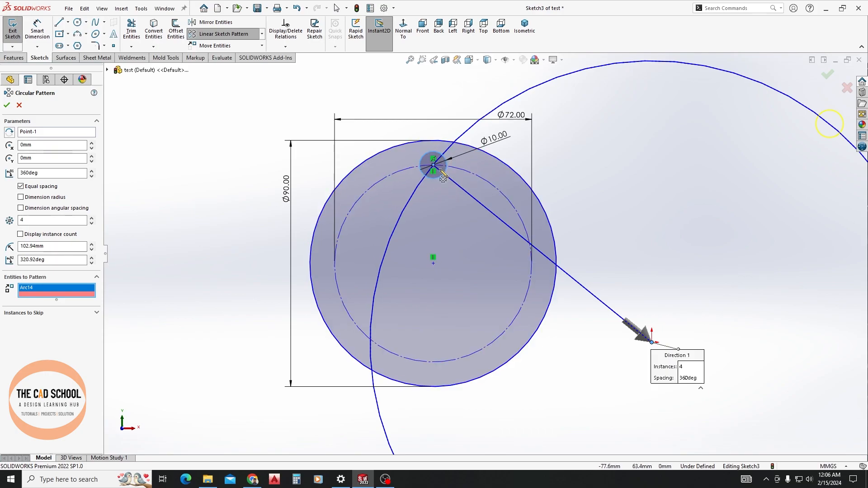
double_click(24, 221)
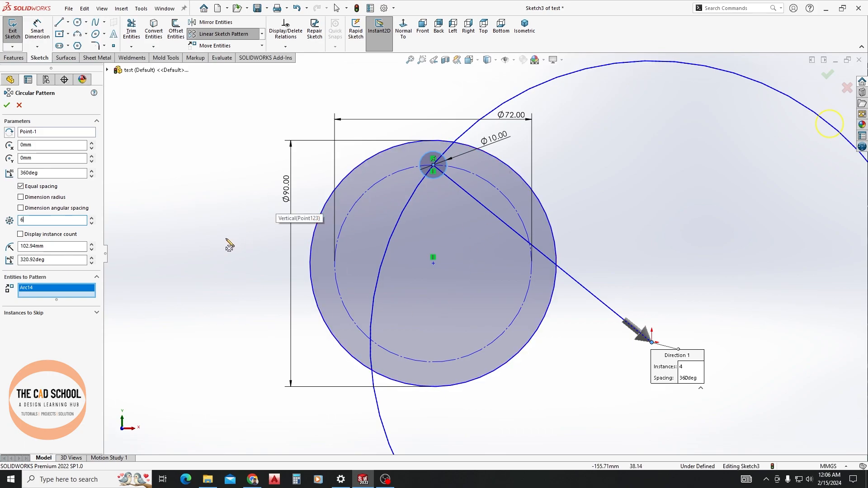
scroll(591, 282, "up", 4)
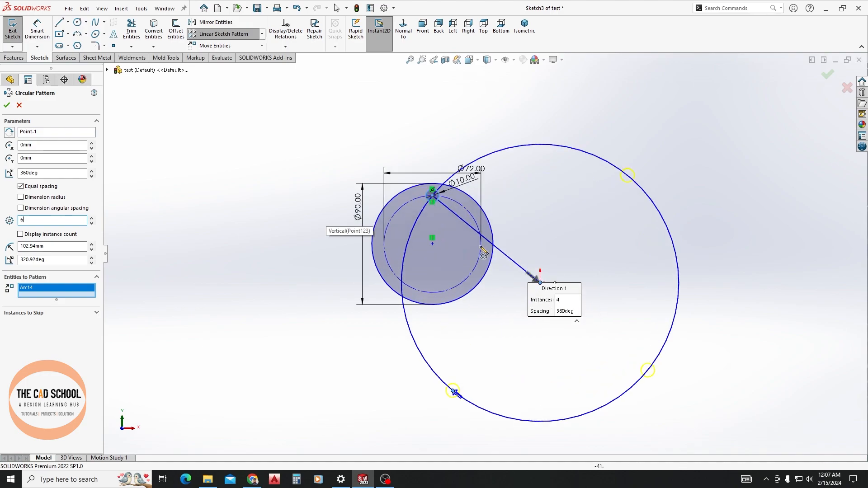
key("Return")
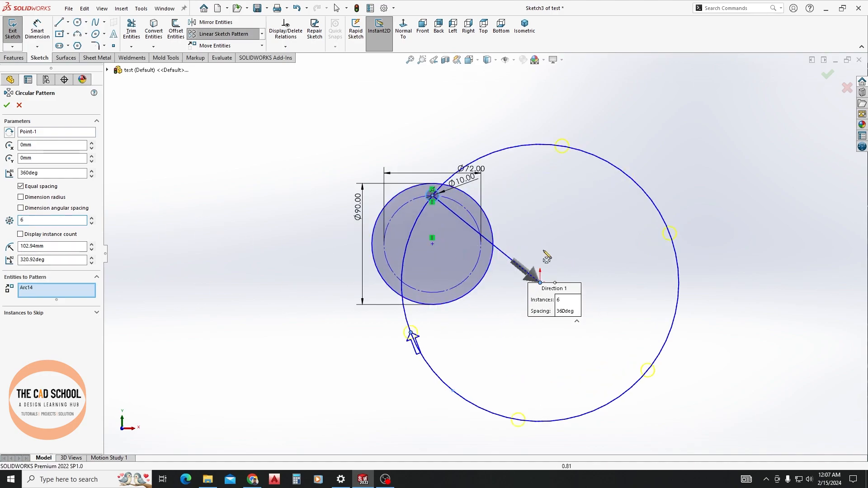
Relocate the circular pattern's centre from the origin to the centre of the 90 mm circle and accept the pattern
scroll(453, 218, "up", 1)
scroll(453, 218, "down", 2)
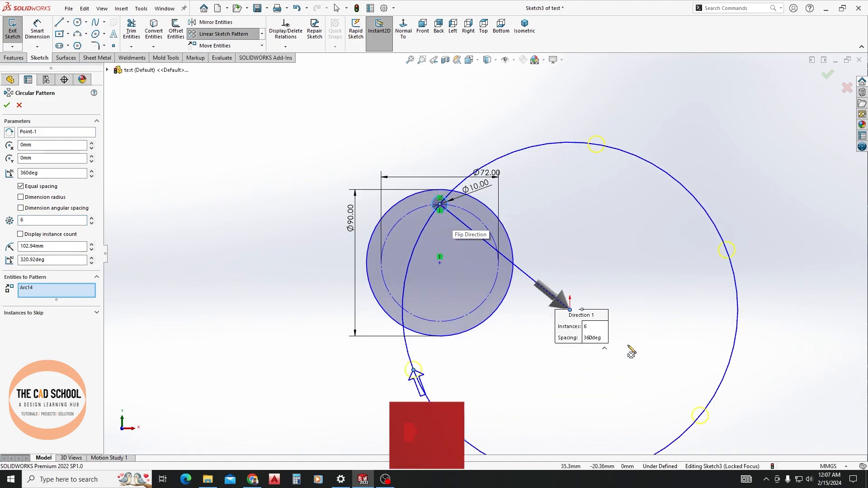
scroll(456, 224, "up", 2)
scroll(473, 273, "down", 2)
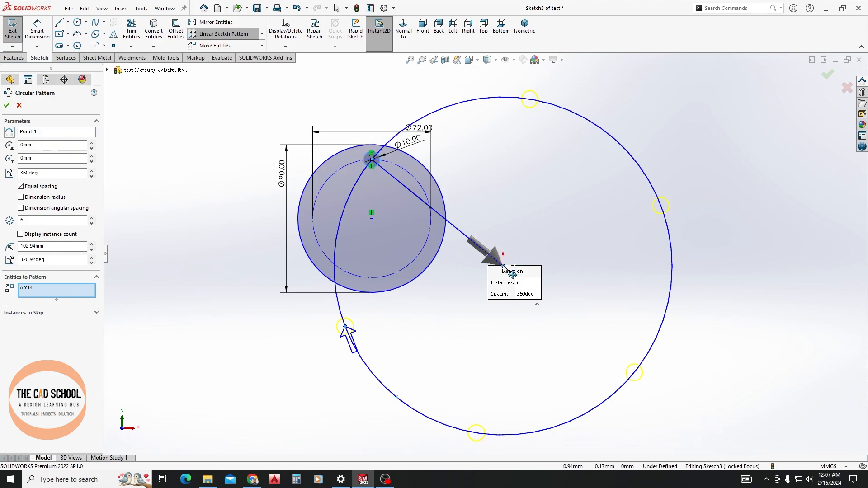
mouse_move(504, 267)
left_mouse_down()
mouse_move(440, 235)
mouse_move(372, 219)
left_mouse_up()
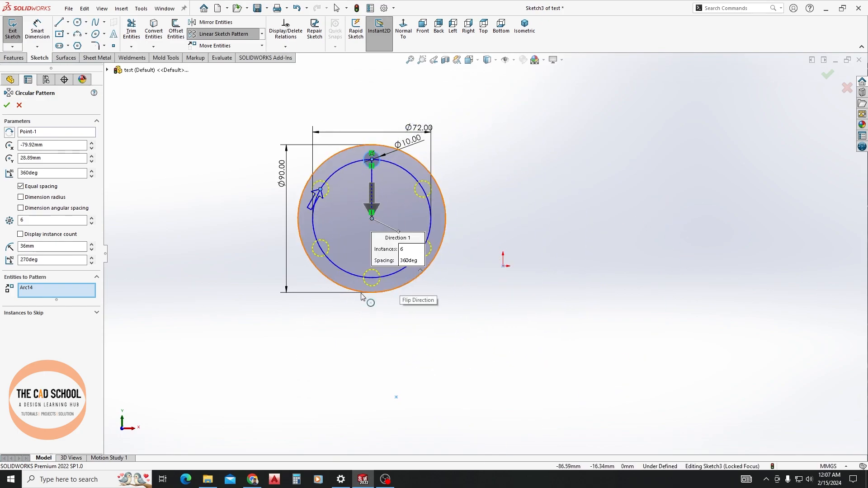
scroll(300, 150, "down", 3)
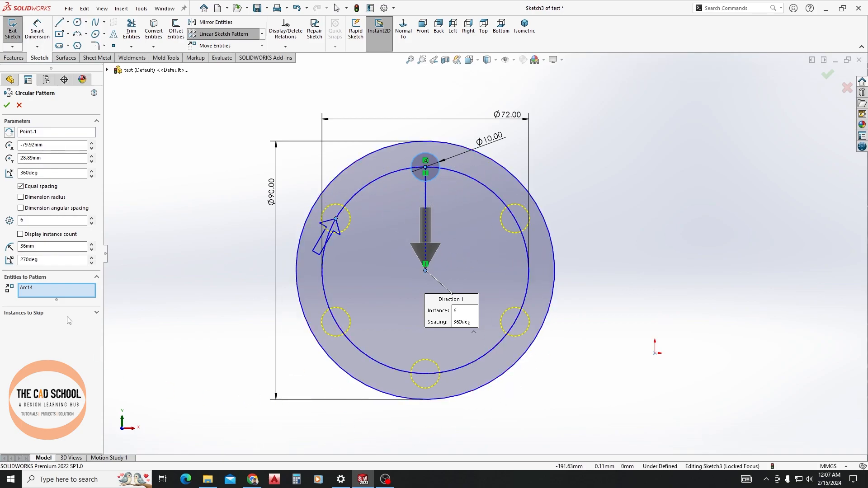
left_click(7, 105)
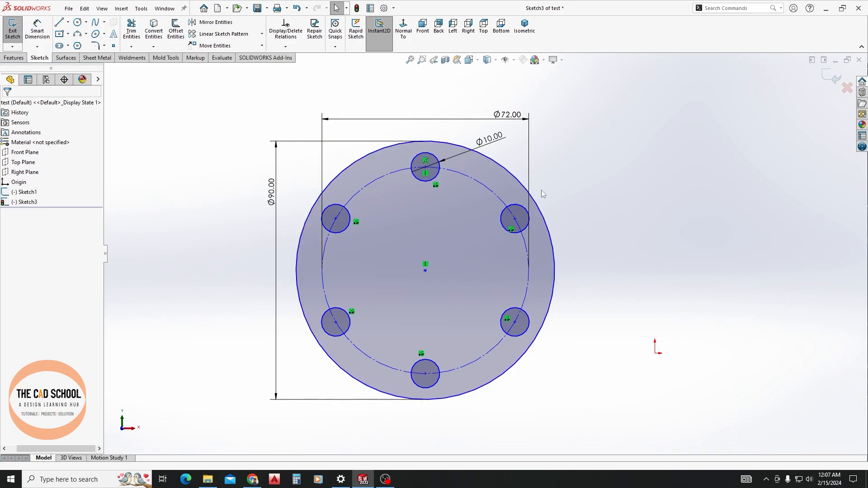
scroll(541, 190, "up", 3)
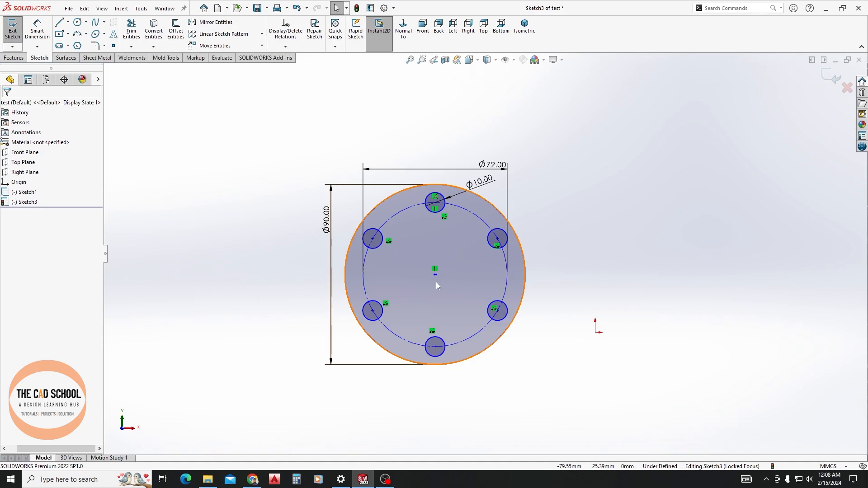
left_click_drag(247, 106, 595, 394)
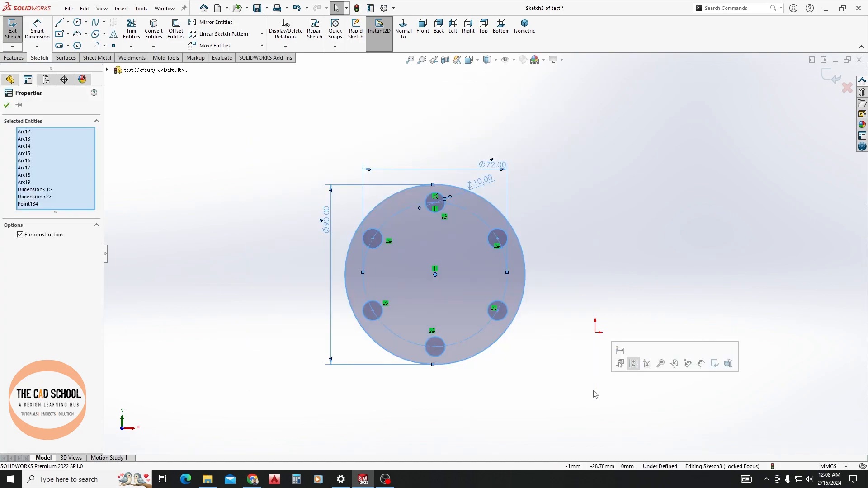
left_click(580, 238)
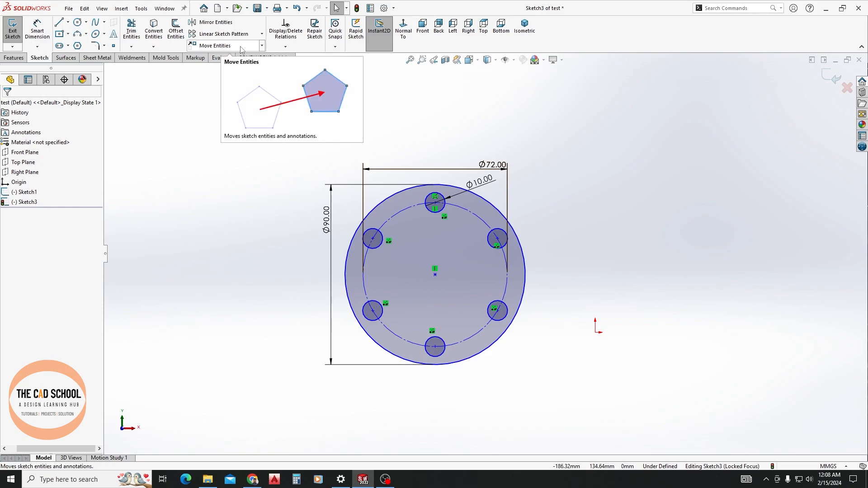
Try a horizontal line about 106 mm long to the right of the patterned circle, and undo it
scroll(378, 119, "up", 3)
scroll(529, 179, "down", 4)
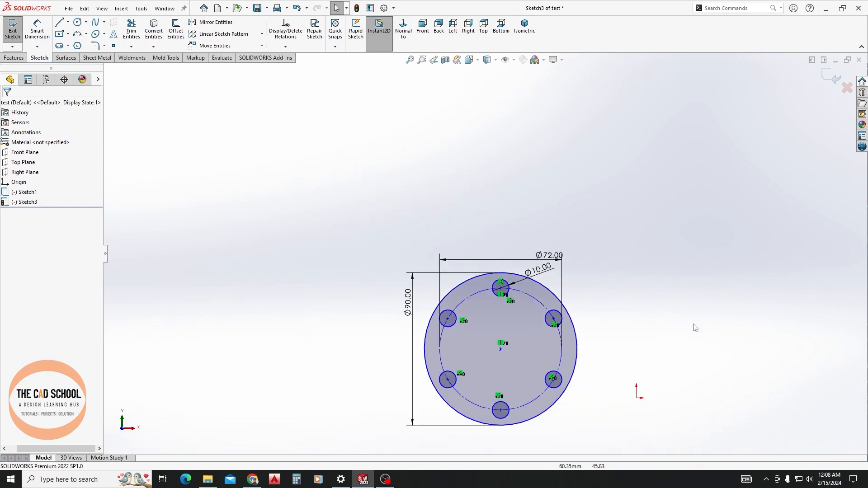
scroll(697, 317, "down", 5)
scroll(656, 330, "down", 4)
scroll(674, 329, "up", 5)
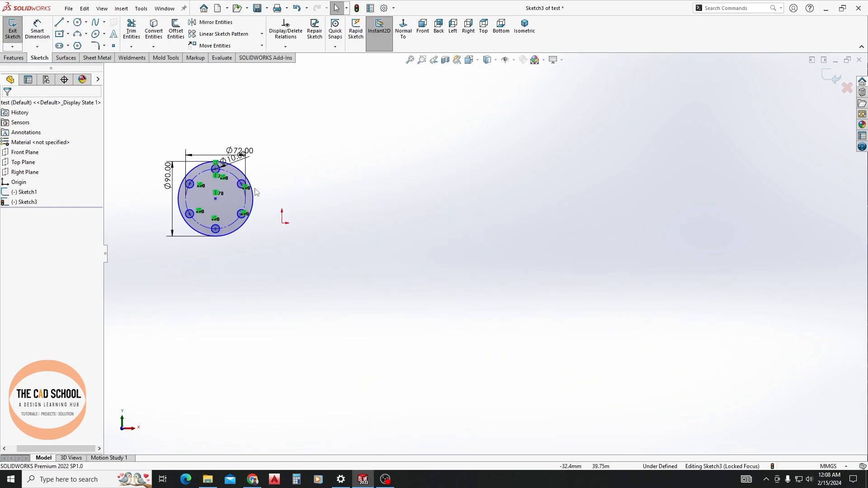
scroll(255, 189, "up", 1)
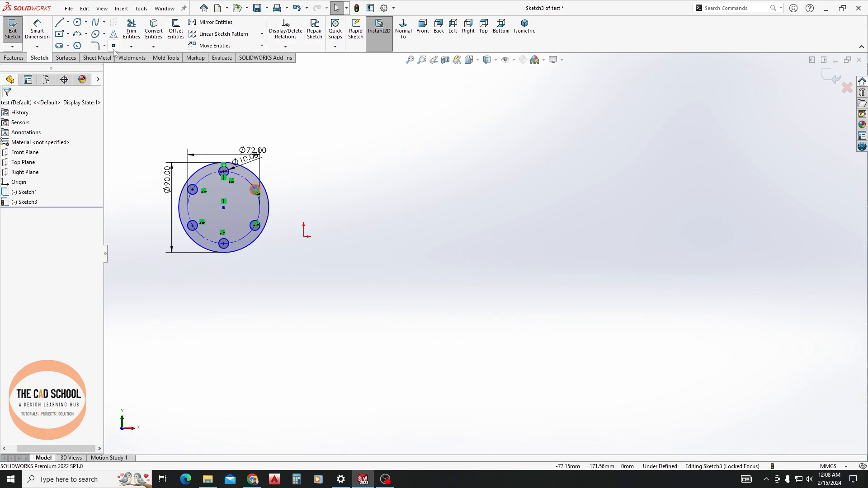
left_click(426, 130)
left_click(531, 130)
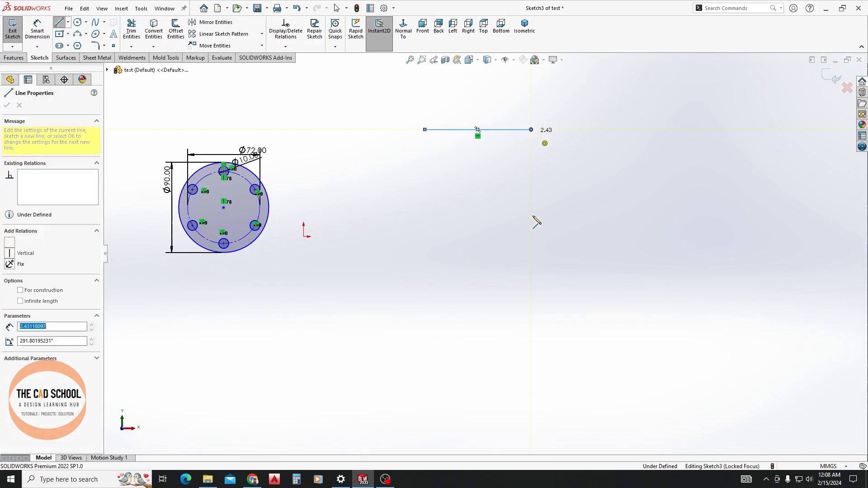
left_click(532, 308)
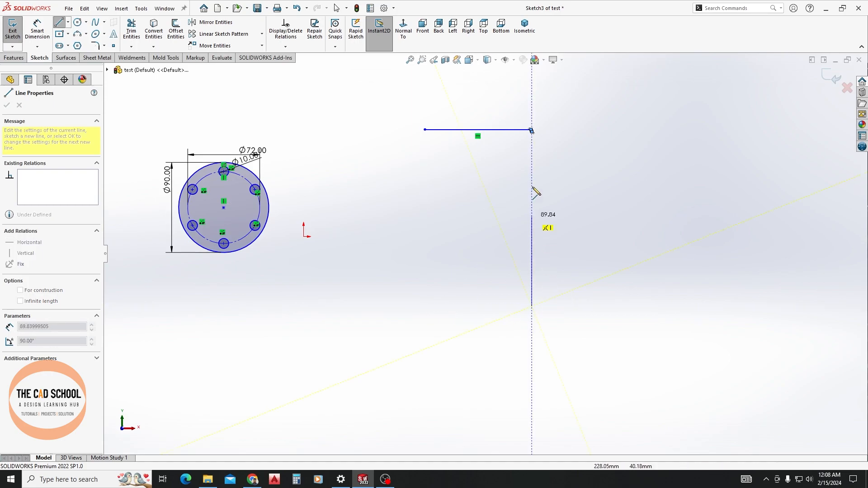
key("Escape")
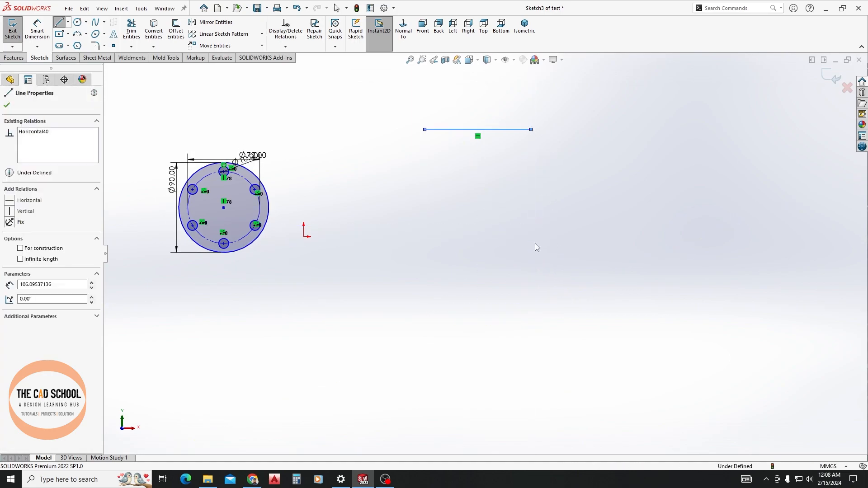
key("ctrl+z")
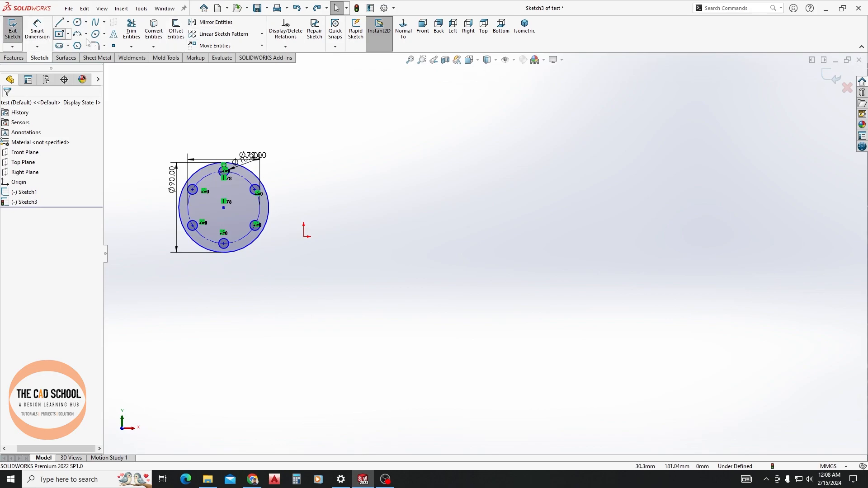
Sketch a centre rectangle about 190 mm wide and 200 mm high to the right of the origin
left_click(59, 34)
left_click(477, 199)
left_click(573, 299)
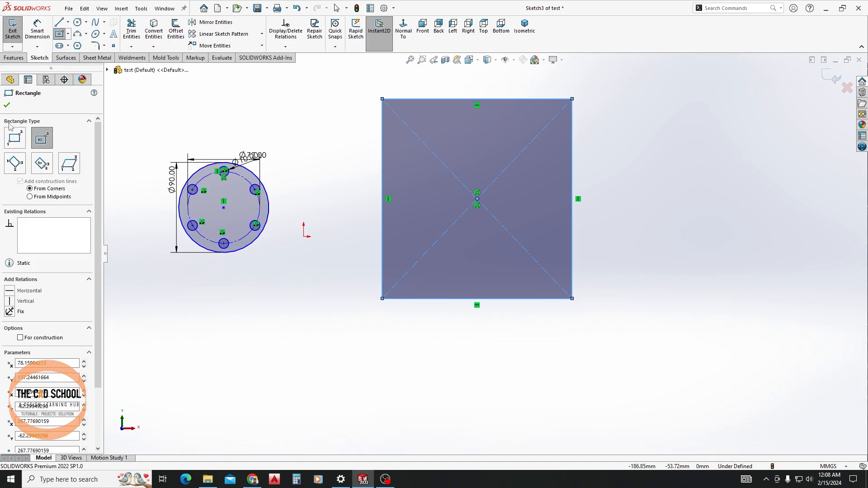
left_click(7, 105)
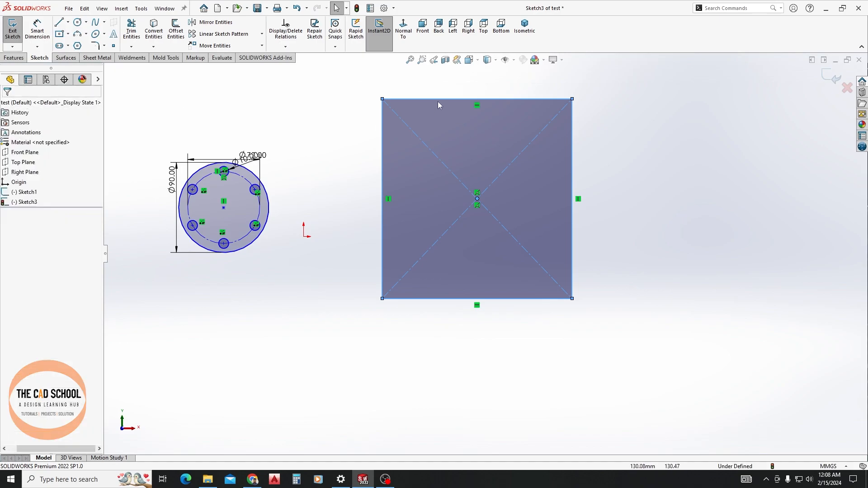
left_click(353, 188)
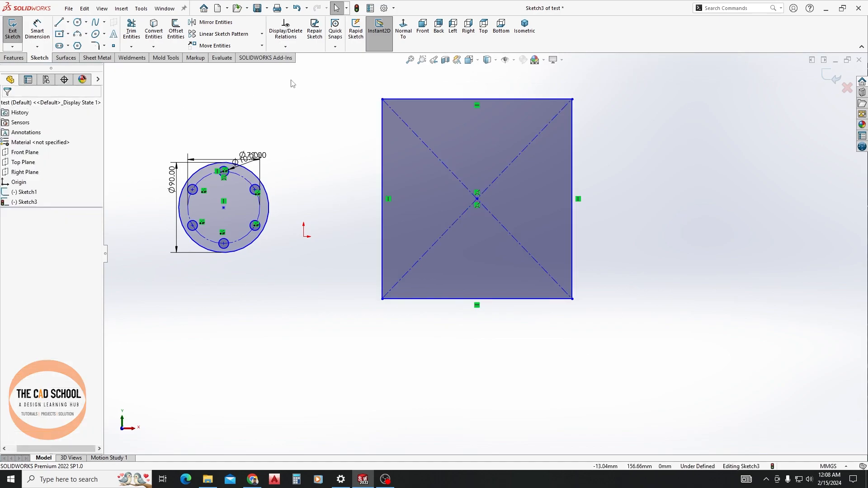
Try to move the patterned 90 mm circle without keeping relations, from its centre to the rectangle's upper-left corner
left_click(215, 45)
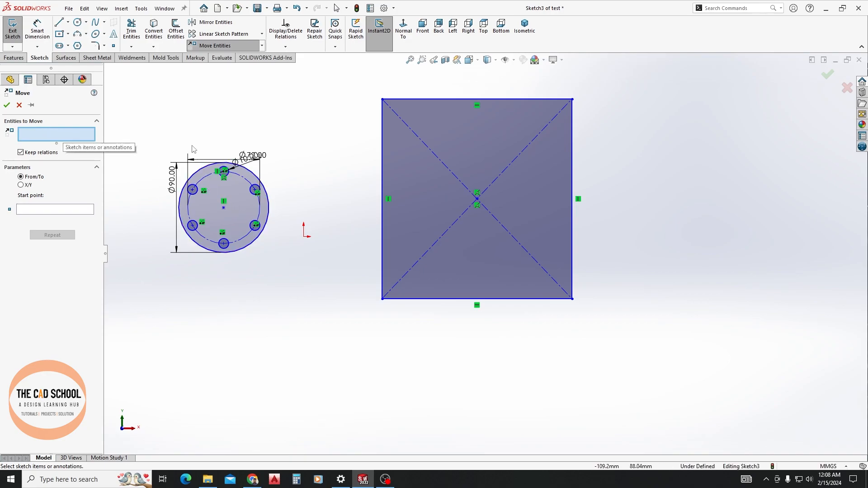
left_click_drag(145, 120, 308, 294)
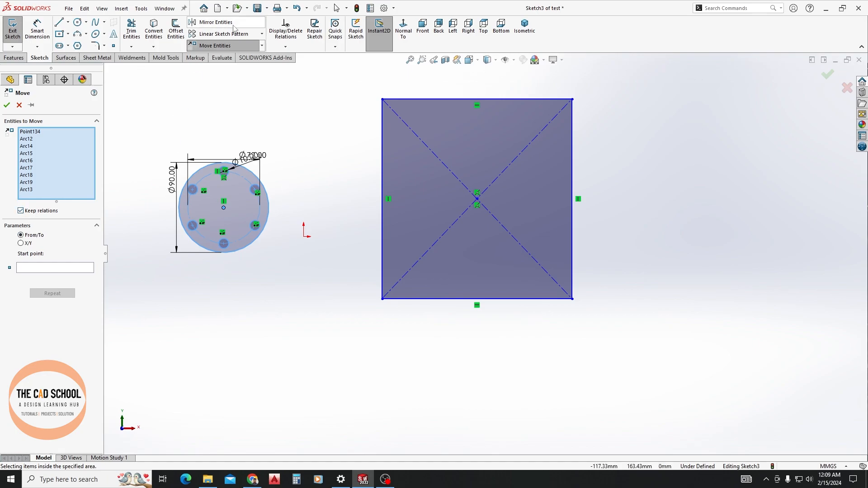
left_click(42, 211)
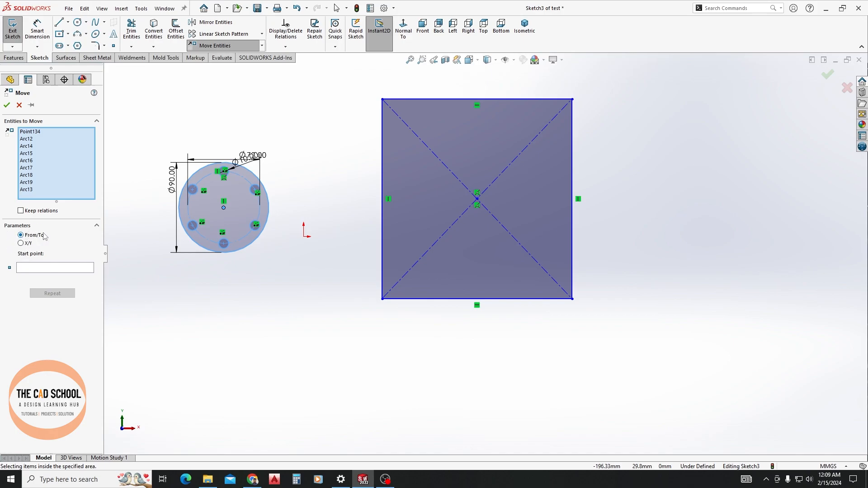
left_click(27, 269)
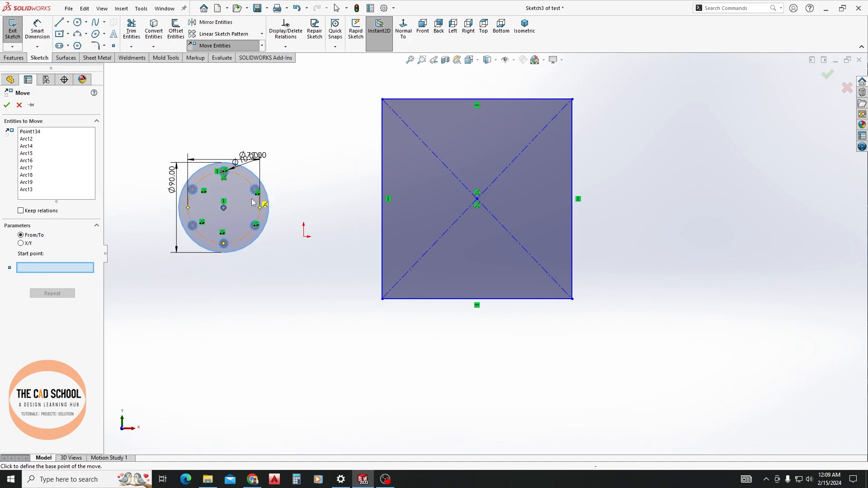
left_click(224, 208)
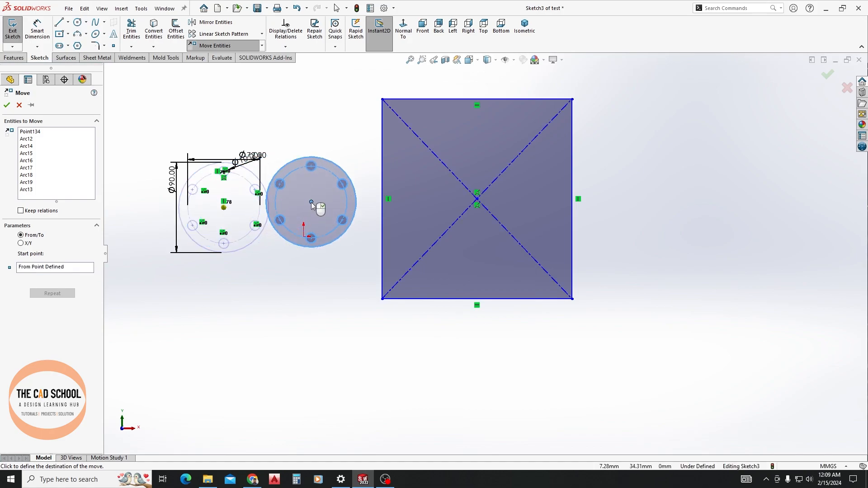
left_click(382, 100)
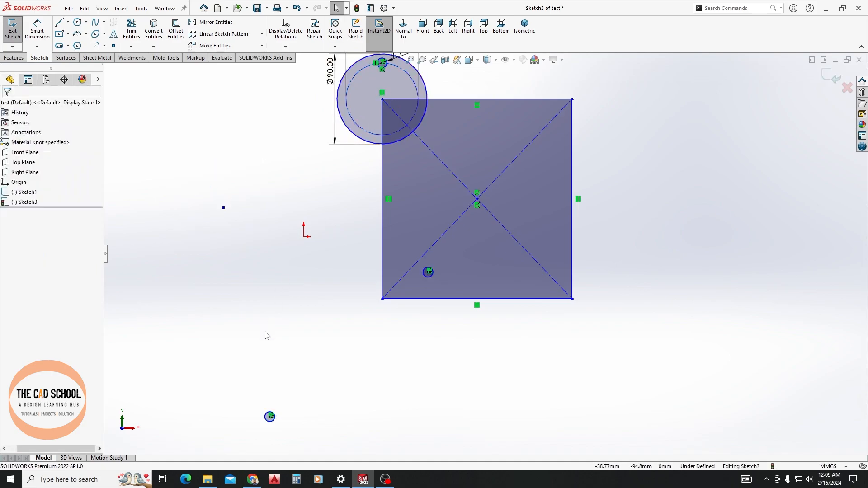
Bring the stray centre point of the circular pattern onto the rectangle's upper-left corner, at the centre of the 90 mm circle
key("f")
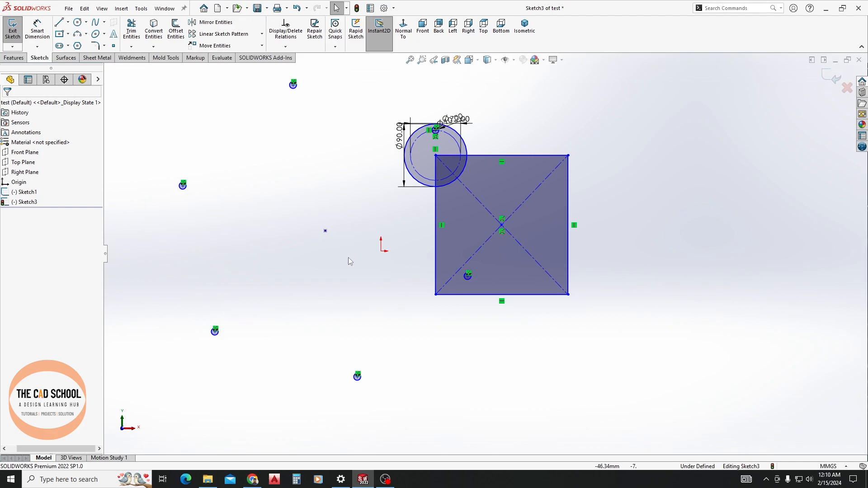
mouse_move(325, 231)
left_mouse_down()
mouse_move(356, 211)
mouse_move(383, 225)
mouse_move(437, 167)
mouse_move(436, 156)
left_mouse_up()
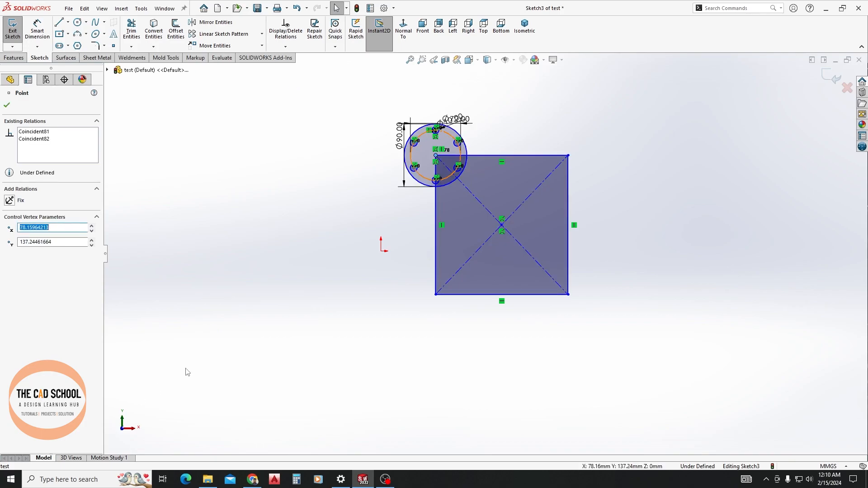
left_click(134, 375)
scroll(445, 151, "up", 2)
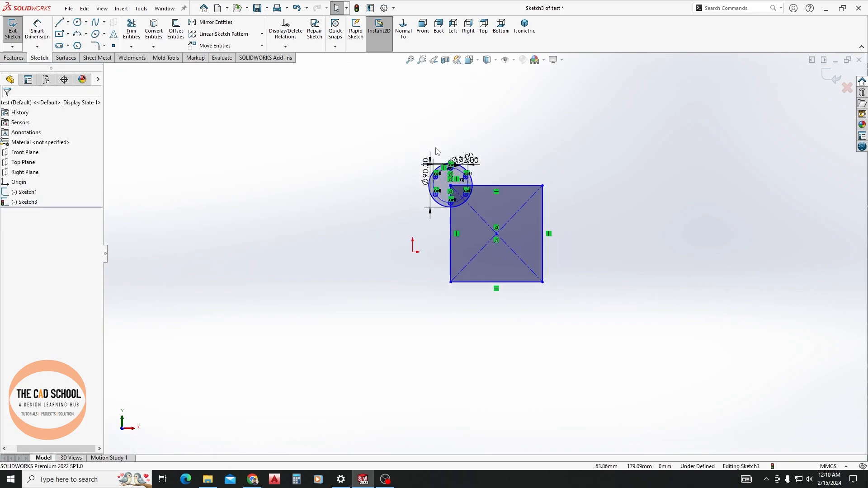
scroll(455, 150, "down", 3)
scroll(542, 271, "down", 4)
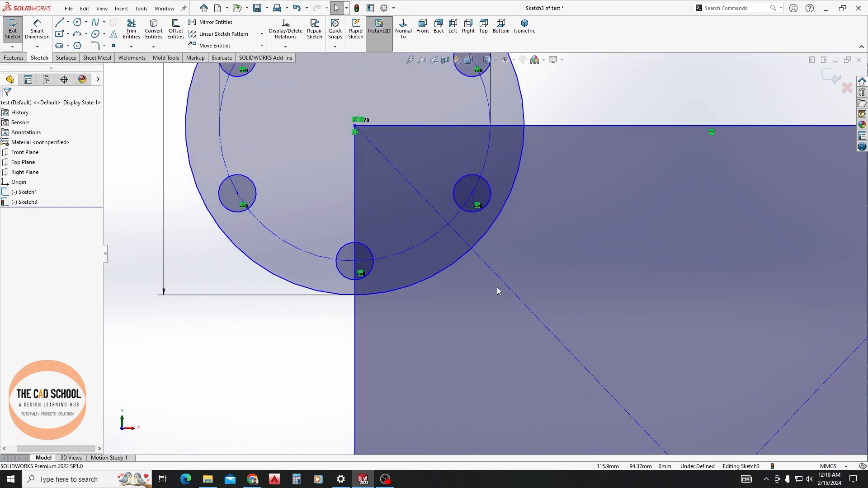
scroll(498, 290, "up", 3)
scroll(494, 287, "up", 1)
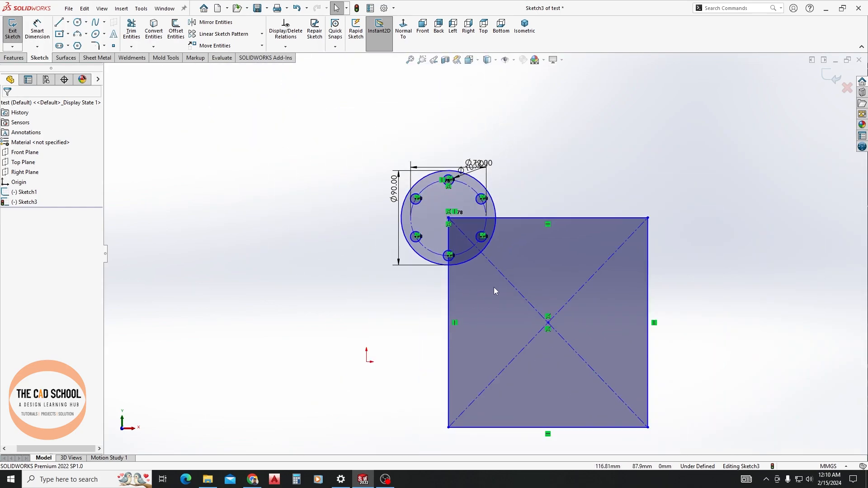
Undo the pattern centre point's relocation and the move of the 90 mm circle, and clear the selection
key("ctrl+z")
key("ctrl+z")
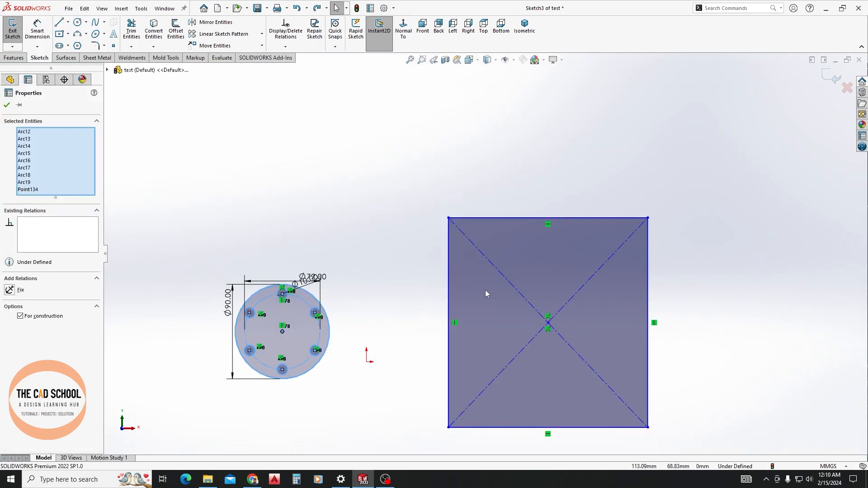
left_click(205, 202)
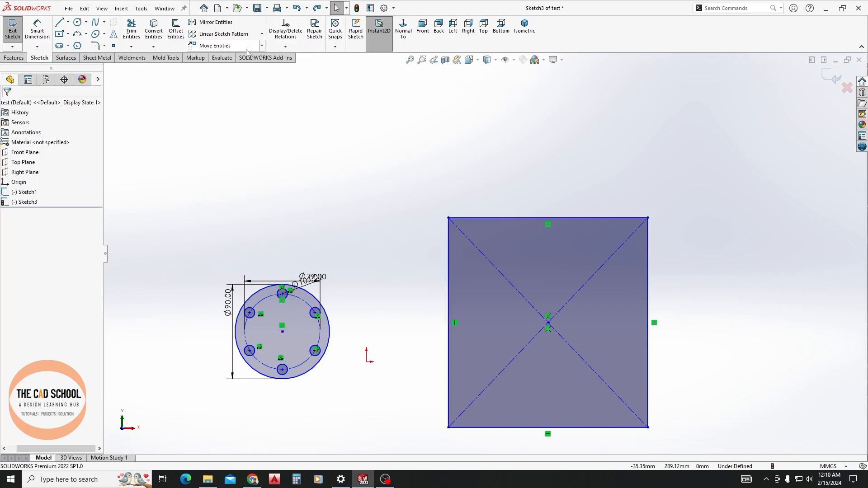
Copy the patterned 90 mm circle without its dimensions, from its centre to the rectangle's upper-left corner
left_click(261, 46)
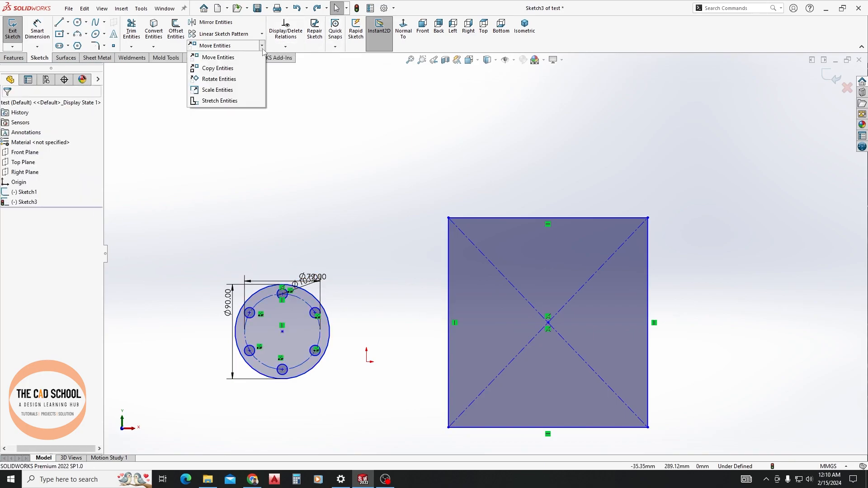
left_click(243, 69)
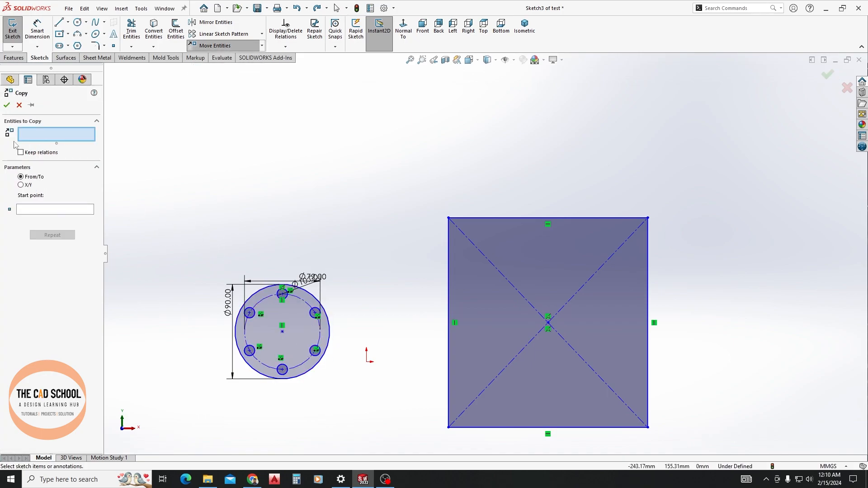
left_click_drag(203, 240, 358, 407)
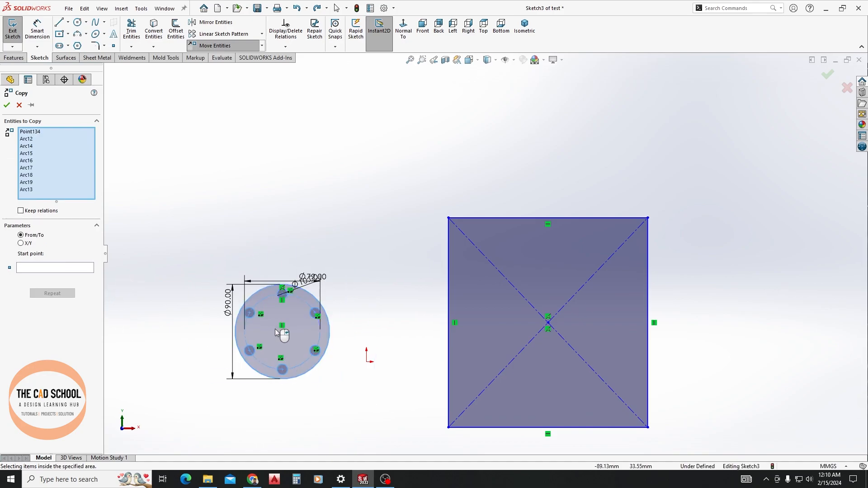
left_click(53, 269)
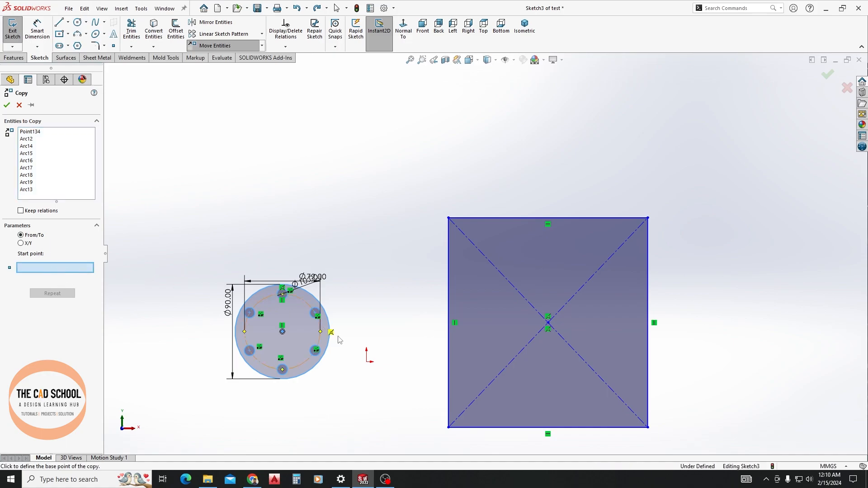
left_click(282, 332)
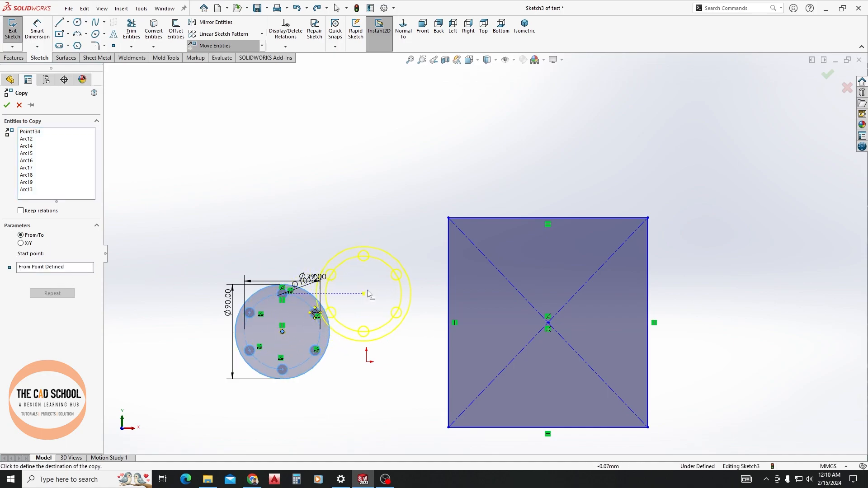
left_click(449, 218)
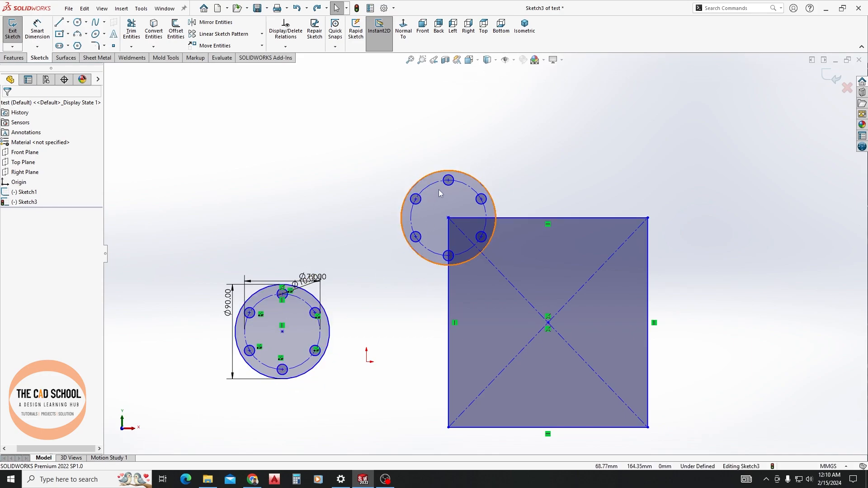
Copy the patterned 90 mm circle together with its three dimensions, from its centre to the rectangle's upper-right corner
mouse_move(200, 227)
left_mouse_down()
mouse_move(374, 392)
mouse_move(359, 381)
left_mouse_up()
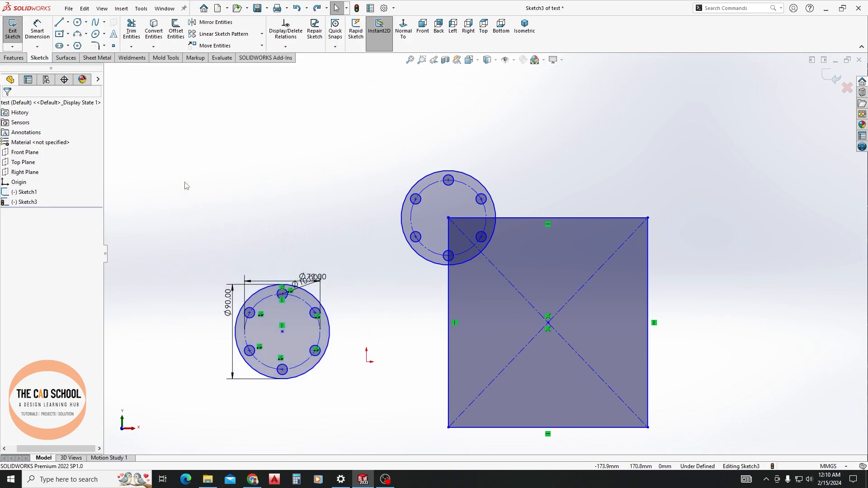
left_click(261, 46)
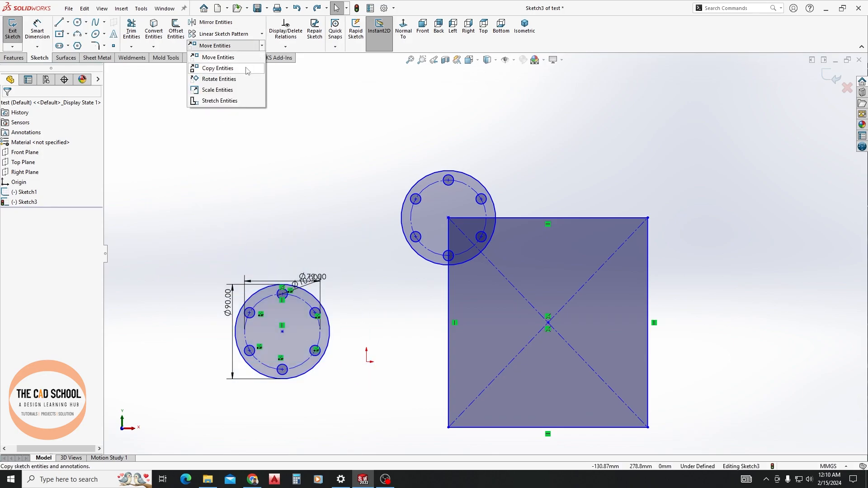
left_click(218, 68)
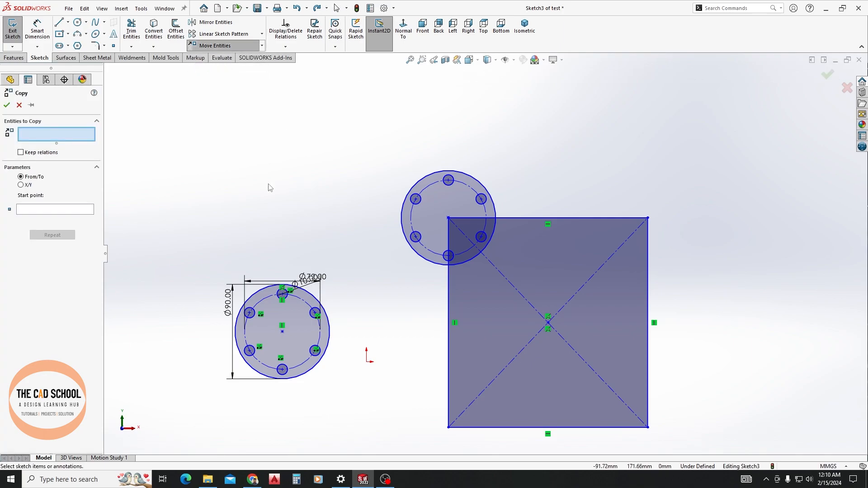
left_click_drag(196, 232, 357, 396)
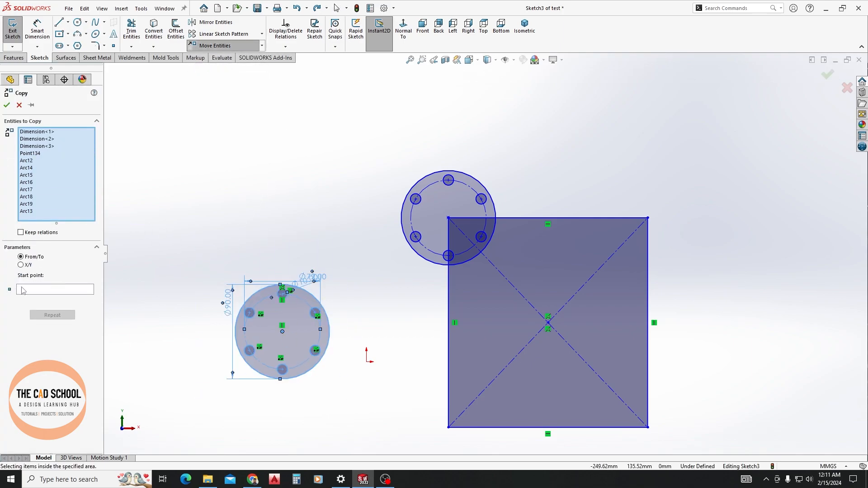
left_click(23, 291)
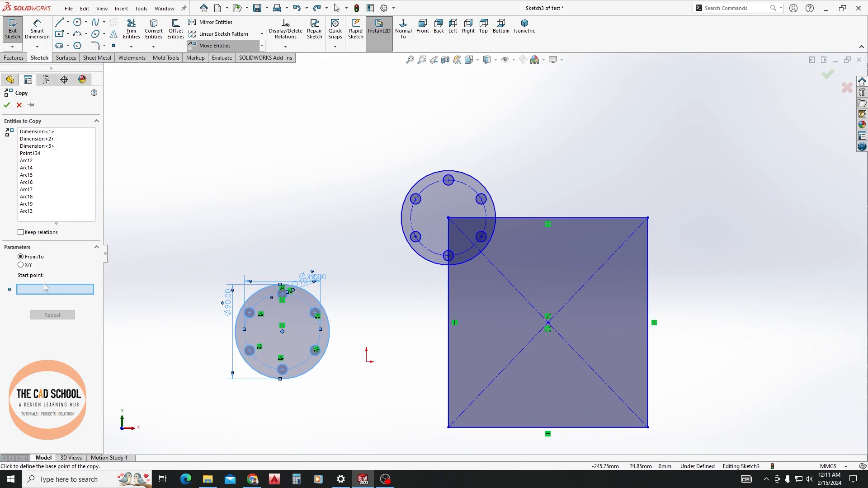
left_click(283, 331)
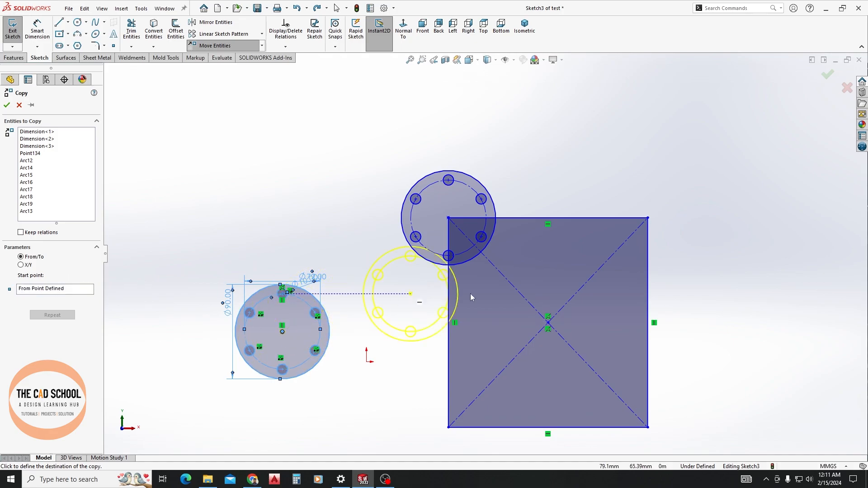
left_click(649, 218)
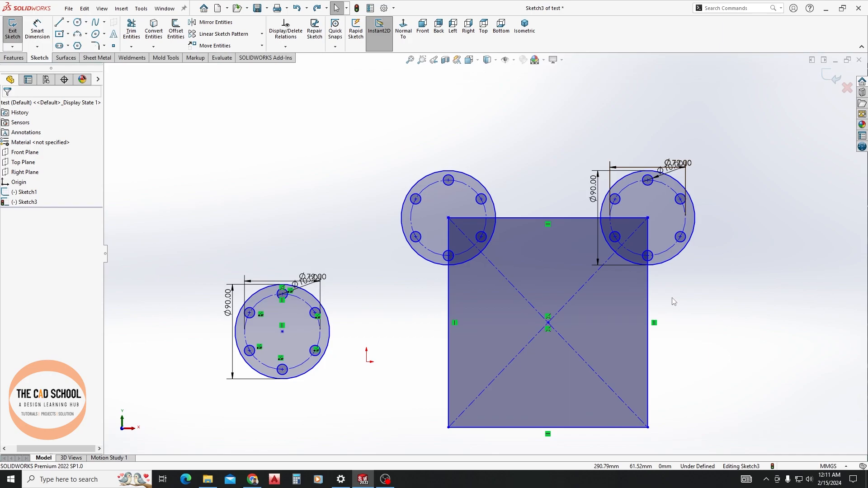
Undo both copies of the patterned circle at the rectangle's upper corners
mouse_move(356, 424)
left_mouse_down()
mouse_move(208, 273)
mouse_move(290, 369)
left_mouse_up()
key("ctrl+z")
key("ctrl+z")
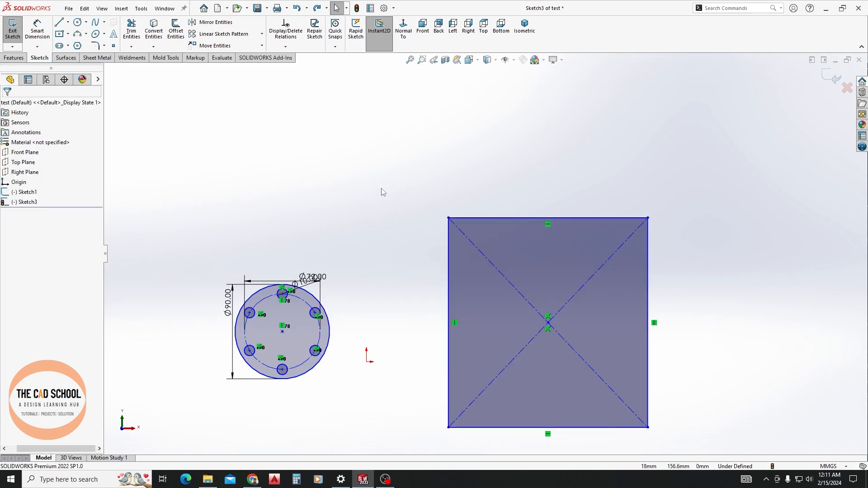
Rotate the six 10 mm circles by 30 degrees about the centre of the 90 mm circle, using Rotate Entities without keeping relations
left_click(262, 46)
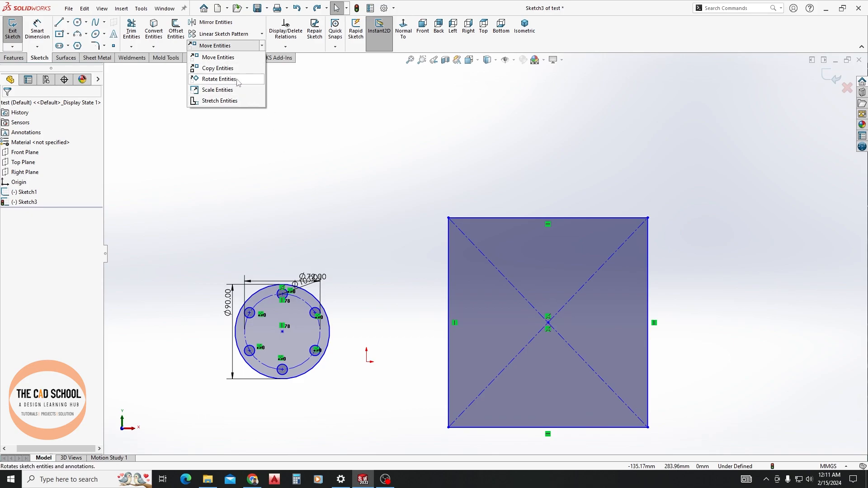
left_click(219, 79)
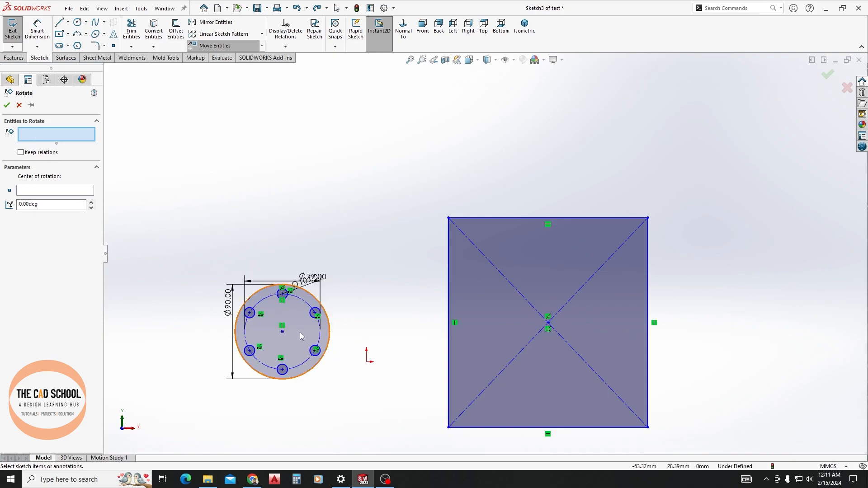
scroll(301, 332, "down", 5)
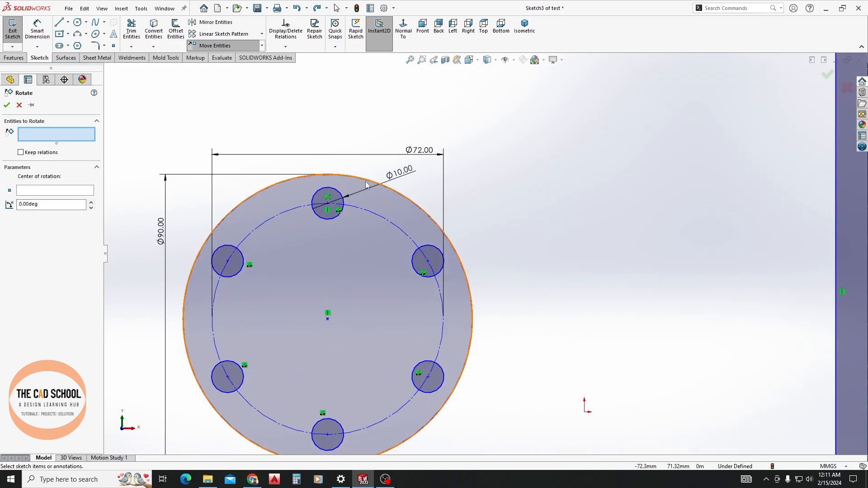
left_click(334, 217)
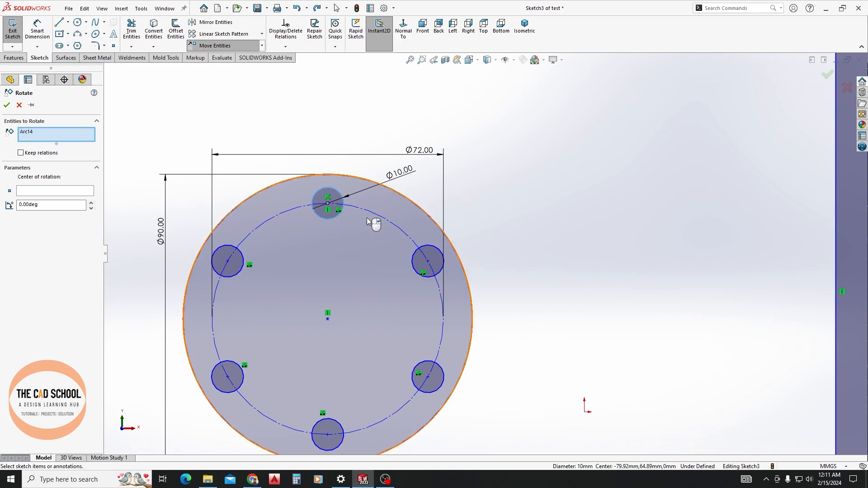
left_click(418, 258)
left_click(427, 378)
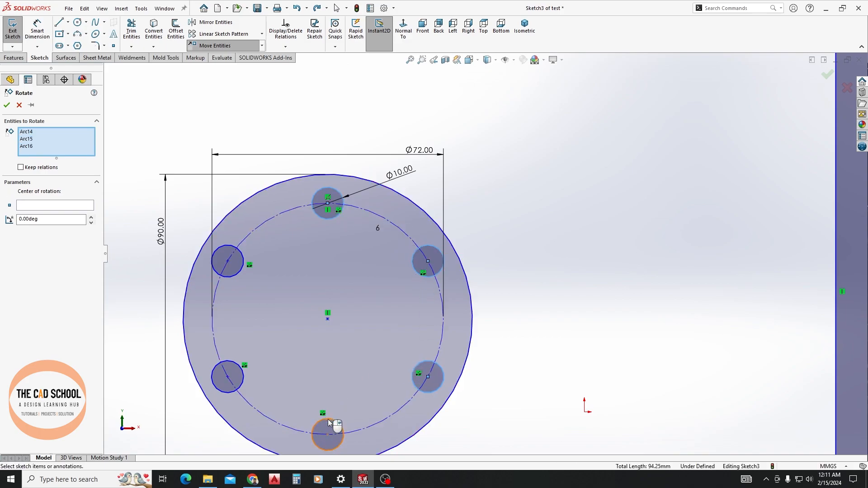
left_click(327, 420)
left_click(244, 372)
left_click(233, 277)
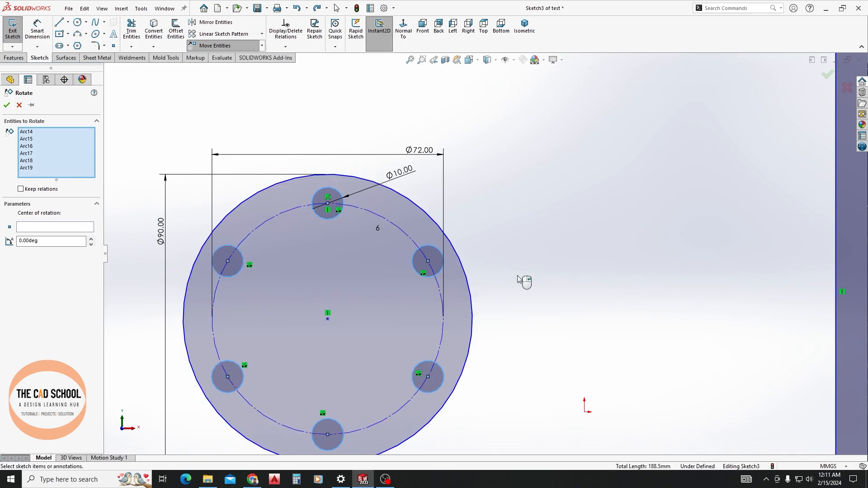
left_click(55, 227)
left_click(328, 319)
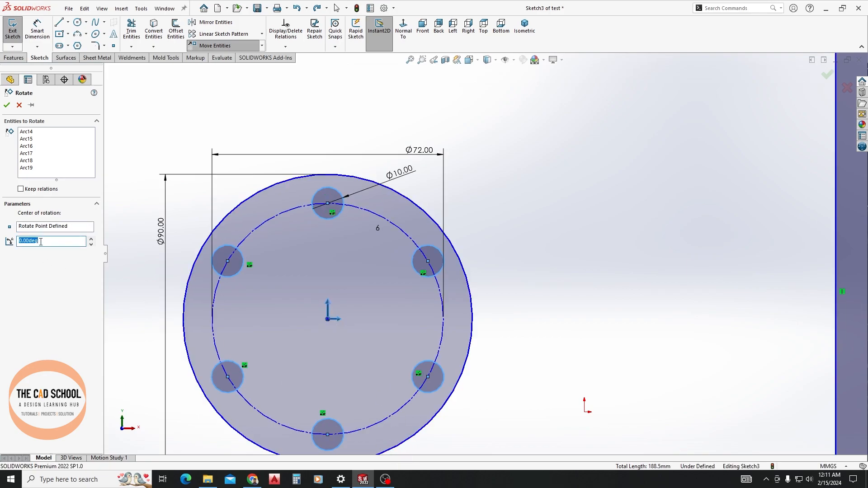
type("30")
key("Return")
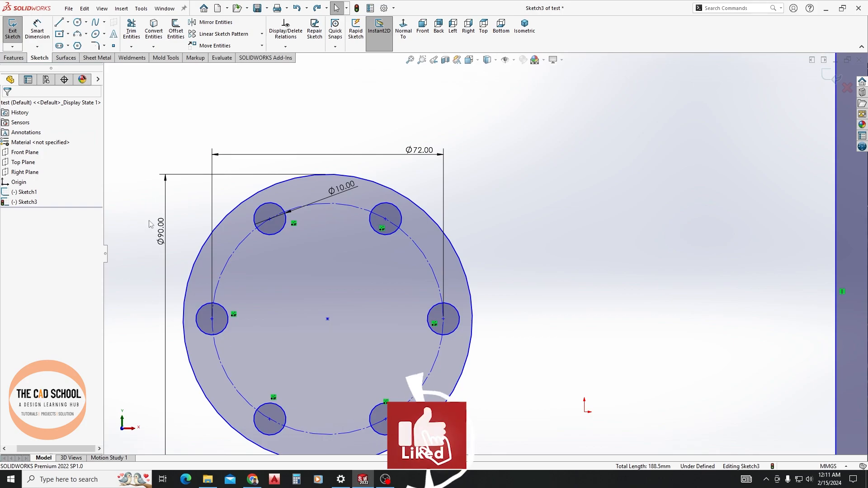
scroll(452, 307, "down", 3)
scroll(480, 294, "up", 3)
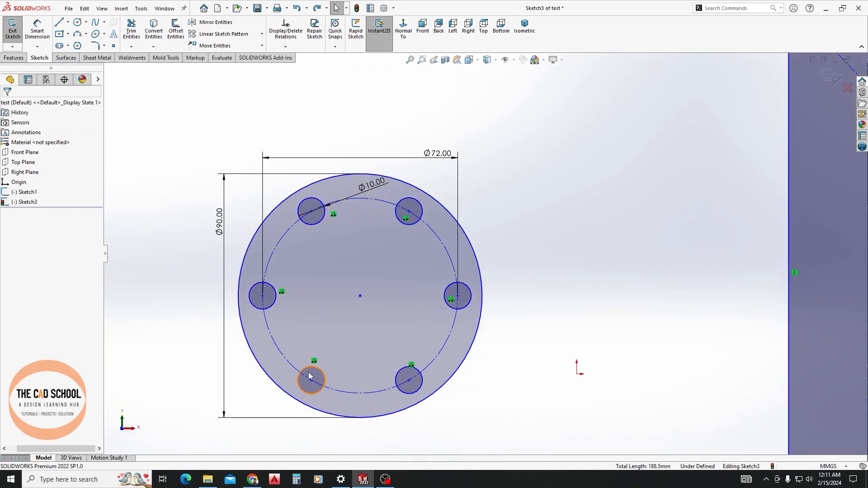
left_click(262, 45)
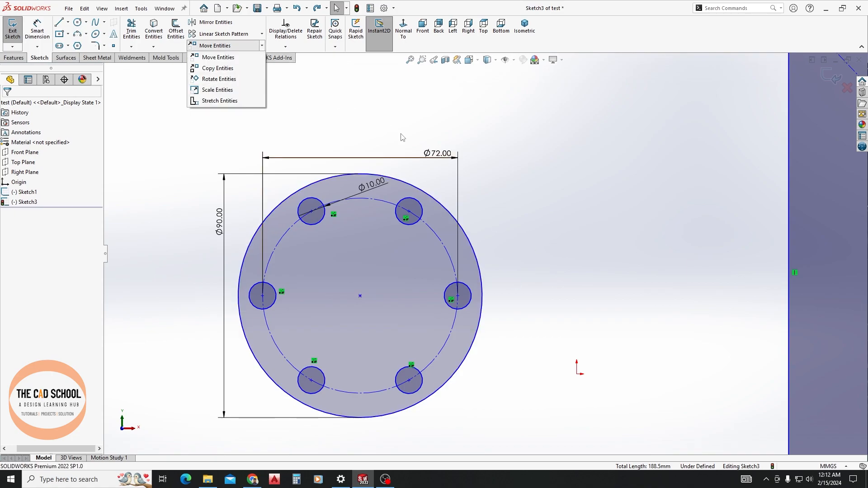
left_click(382, 120)
Set up Rotate Entities for the whole rectangle, with its lower-left corner as the centre of rotation
scroll(385, 145, "down", 4)
scroll(398, 153, "up", 10)
scroll(542, 222, "down", 2)
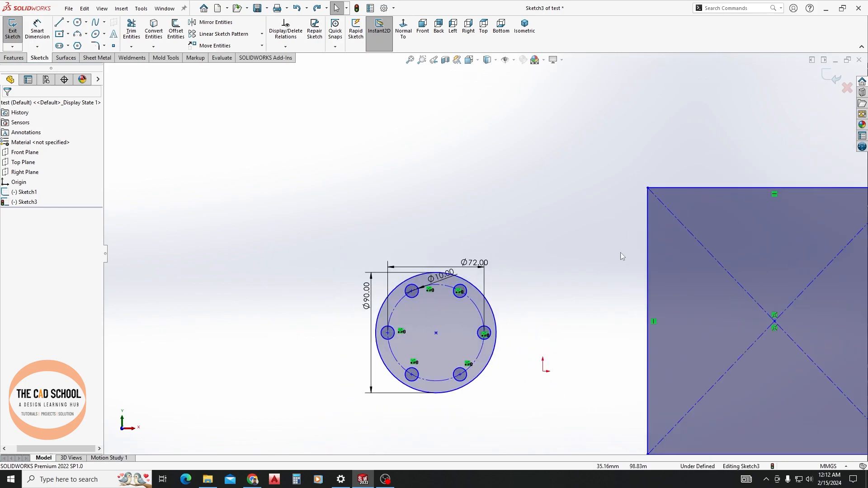
scroll(591, 243, "up", 3)
scroll(645, 334, "down", 4)
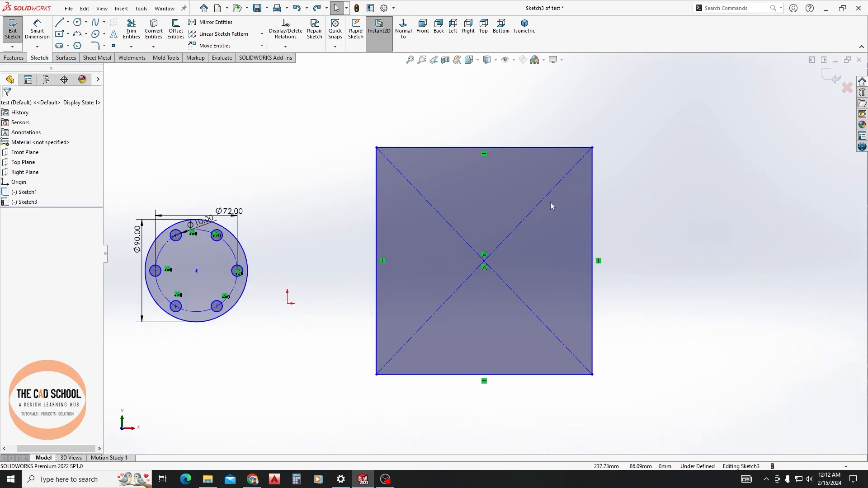
left_click(262, 45)
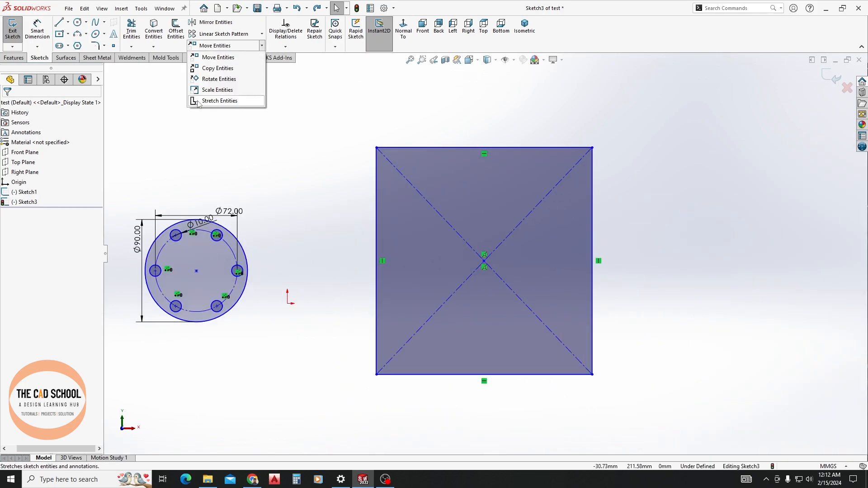
left_click(219, 79)
left_click_drag(558, 337, 658, 435)
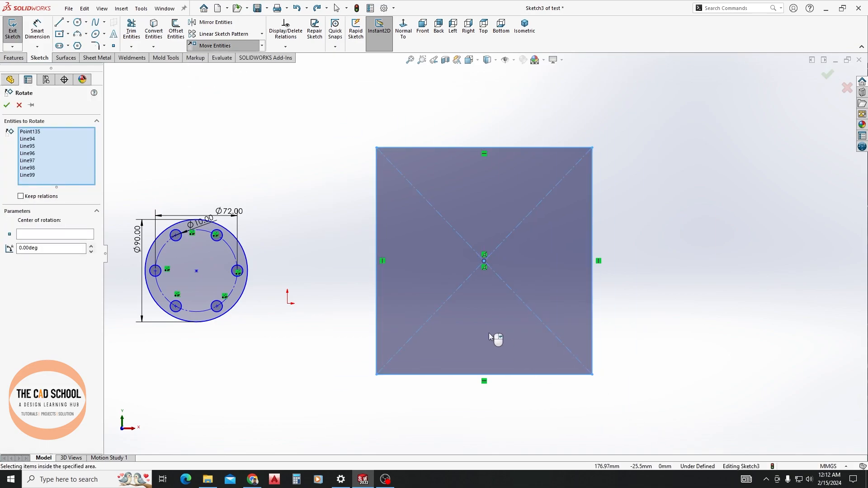
left_click(45, 234)
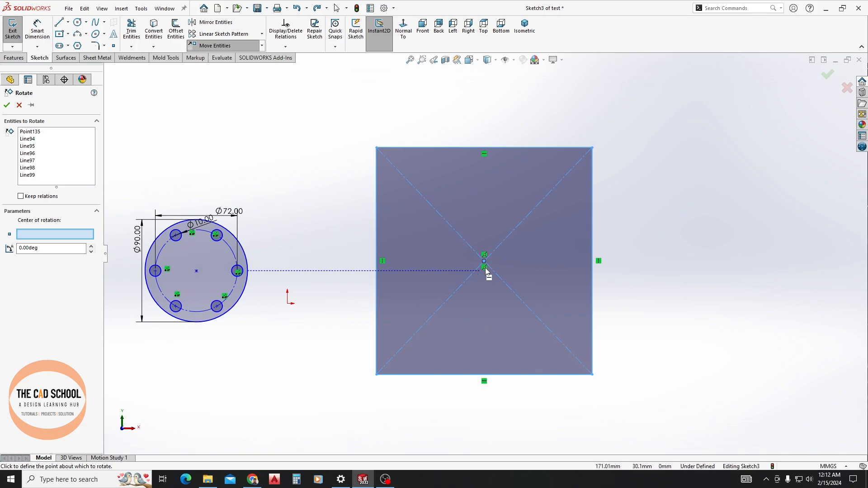
left_click(376, 376)
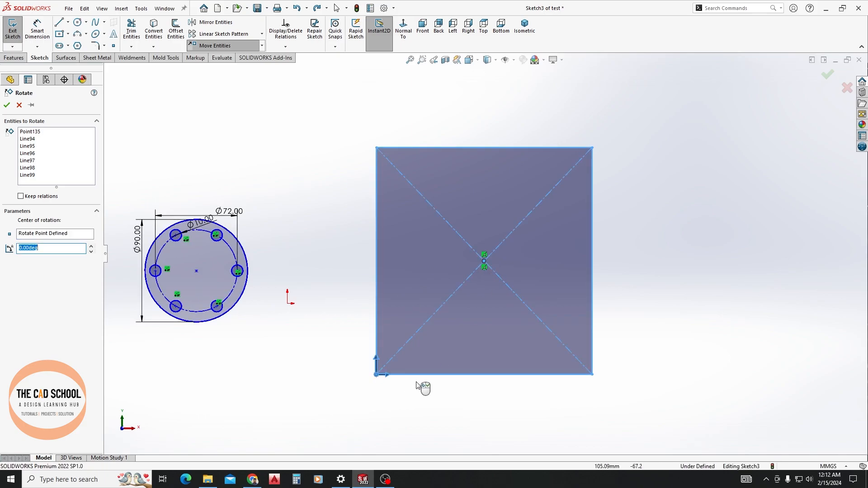
Preview the rectangle's rotation about its lower-left corner by raising the angle in small increments to 14 degrees
left_click(91, 247)
left_click(89, 248)
left_click(89, 248)
left_click(89, 248)
left_click(89, 248)
left_click(89, 248)
left_click(89, 251)
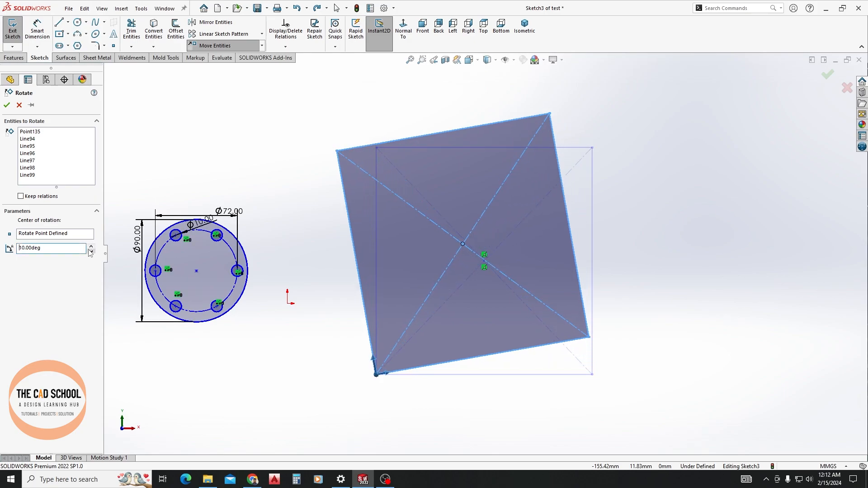
left_click(91, 247)
left_click(91, 247)
left_click(91, 247)
left_click(91, 247)
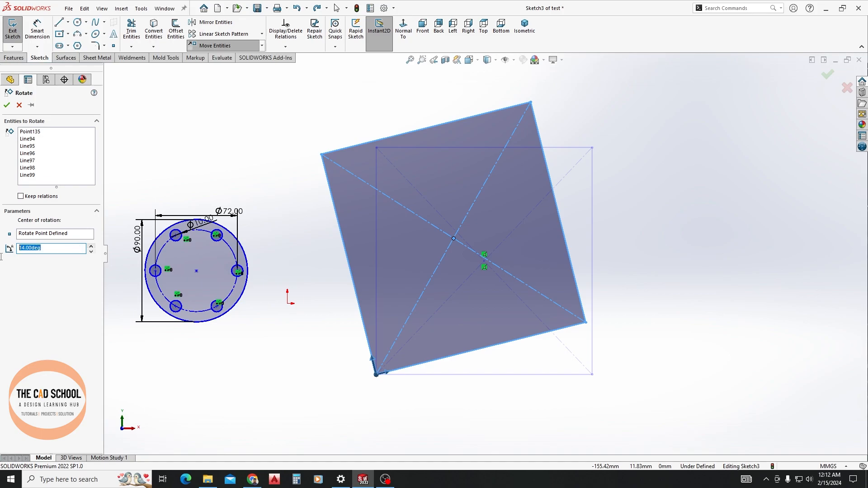
Try a 45 degree rotation of the rectangle, and cancel the Rotate command
type("45")
key("Return")
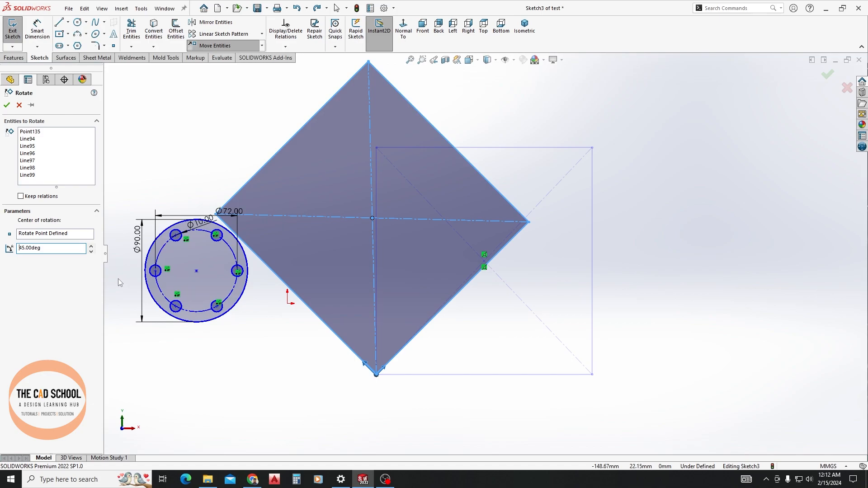
key("Escape")
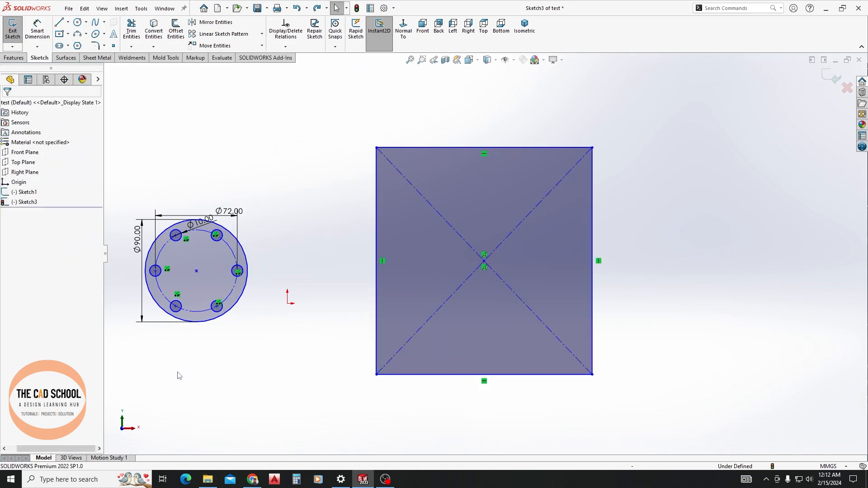
Undo the rotation of the six 10 mm circles, and delete the whole patterned circle with its dimensions
key("ctrl+z")
left_click(314, 131)
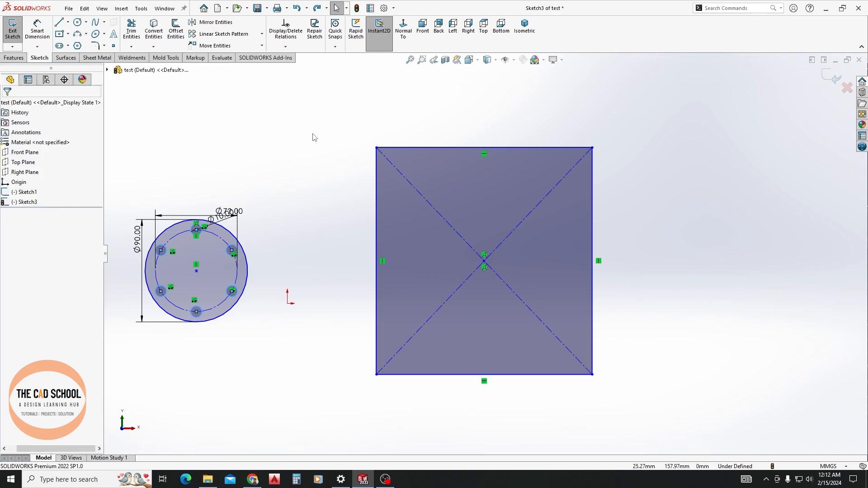
left_click(262, 45)
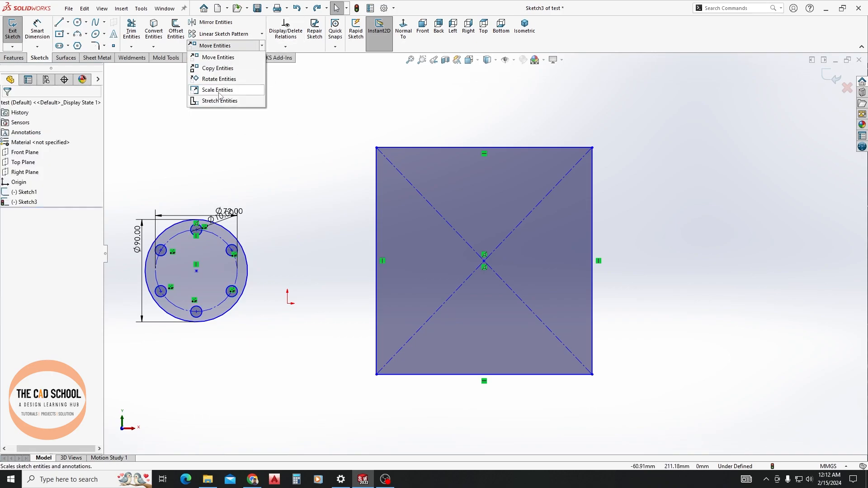
left_click(246, 155)
left_click_drag(115, 181, 277, 379)
key("Delete")
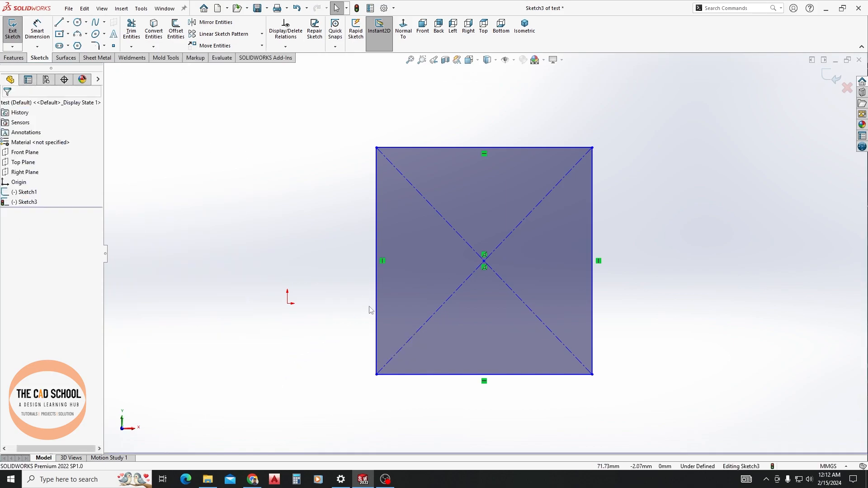
Dimension the rectangle's upper edge and set its width to 100 mm
scroll(387, 297, "down", 4)
scroll(518, 192, "up", 4)
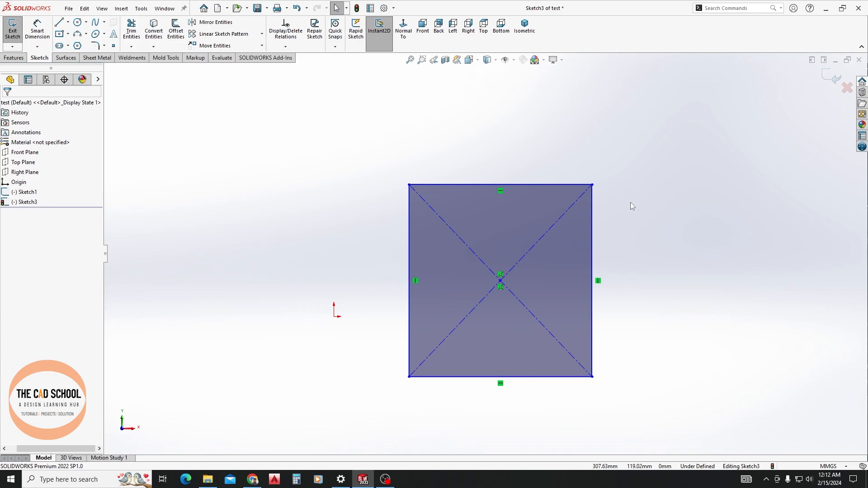
scroll(631, 201, "down", 2)
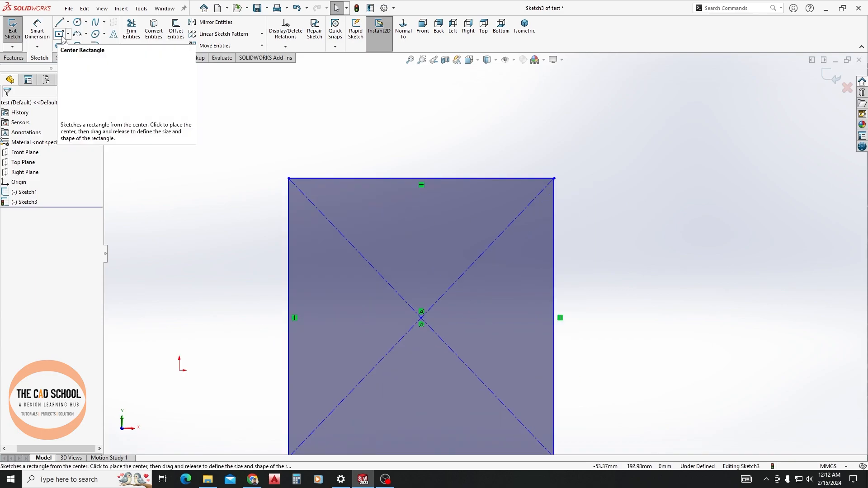
left_click(37, 28)
left_click(411, 178)
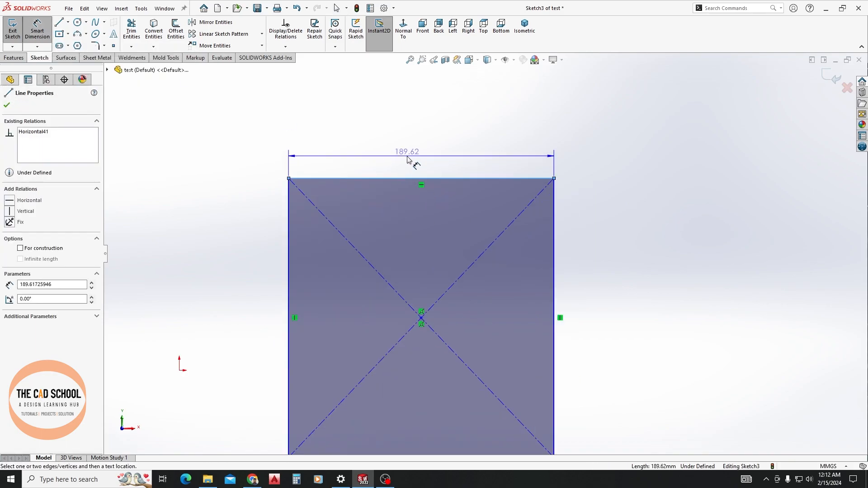
left_click(413, 154)
type("100")
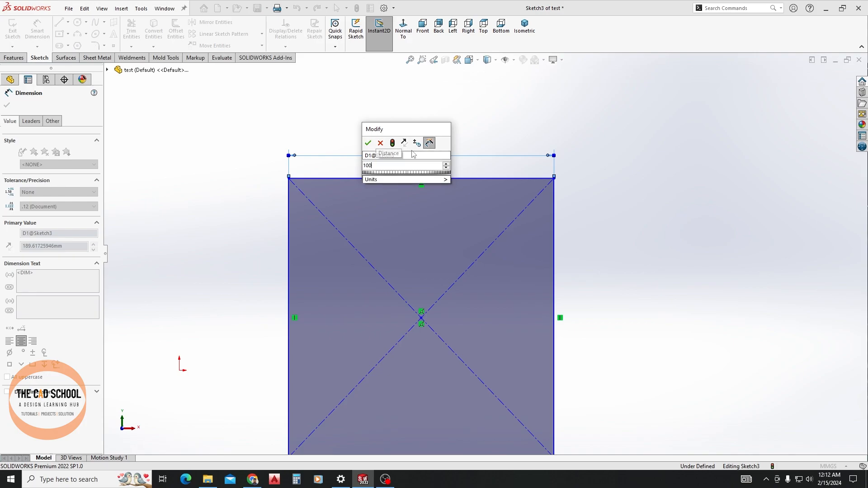
key("Return")
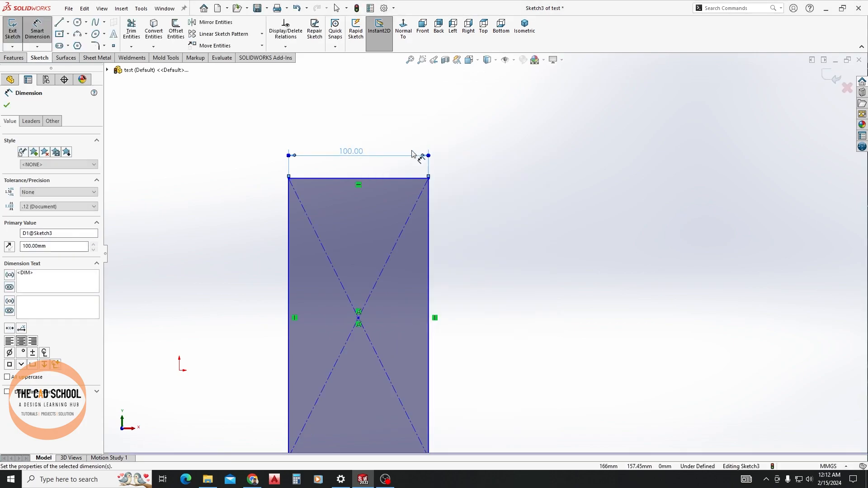
Dimension the rectangle's right edge and set its height to 50 mm
left_click(429, 226)
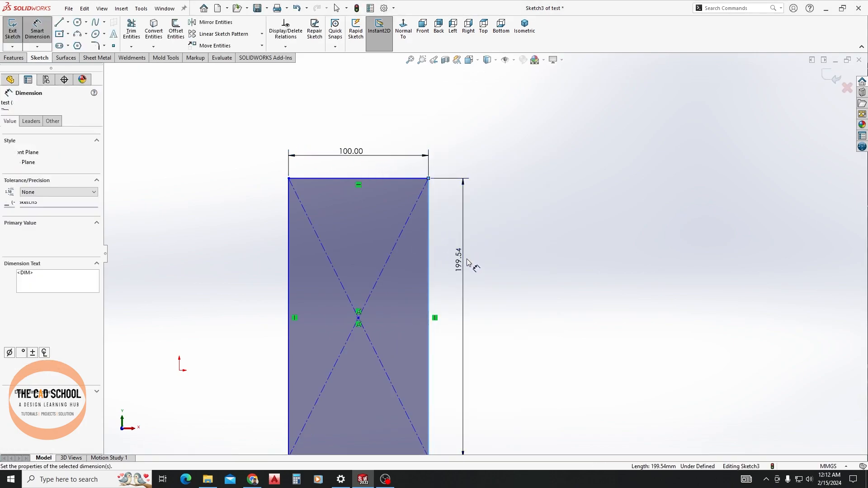
left_click(468, 260)
type("50")
key("Return")
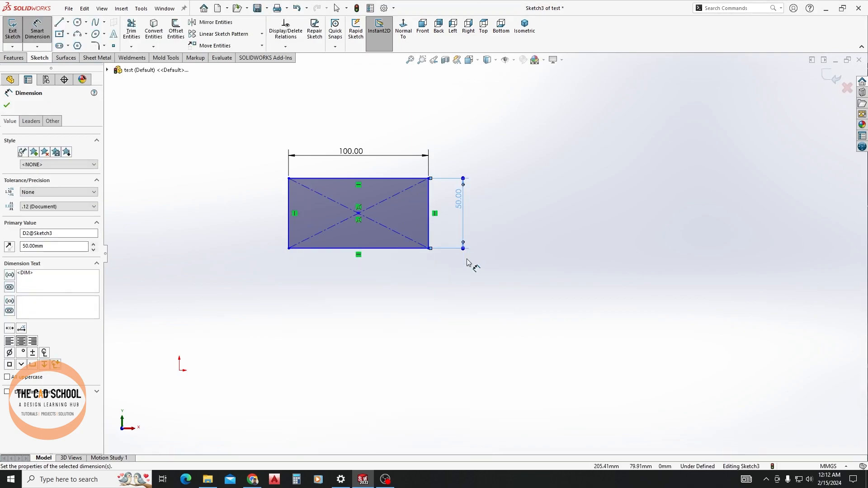
left_click(7, 104)
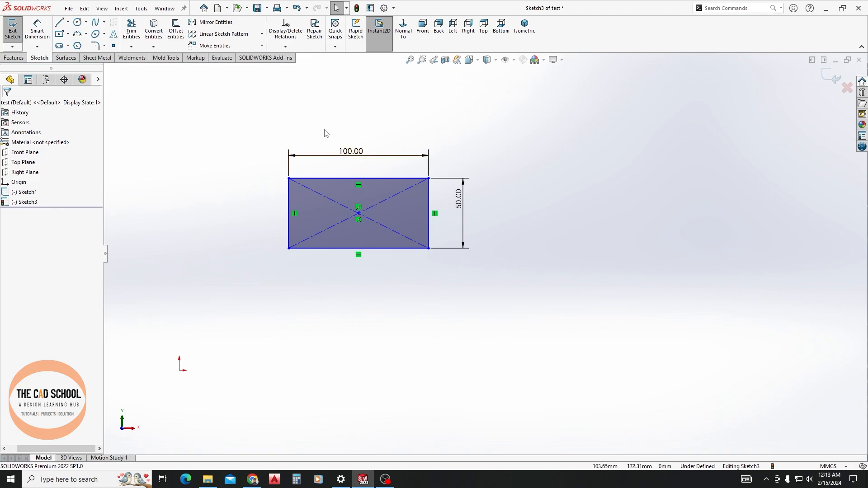
Scale the whole rectangle by a factor of 2 about its centre point, making one copy and keeping the original
scroll(398, 149, "down", 2)
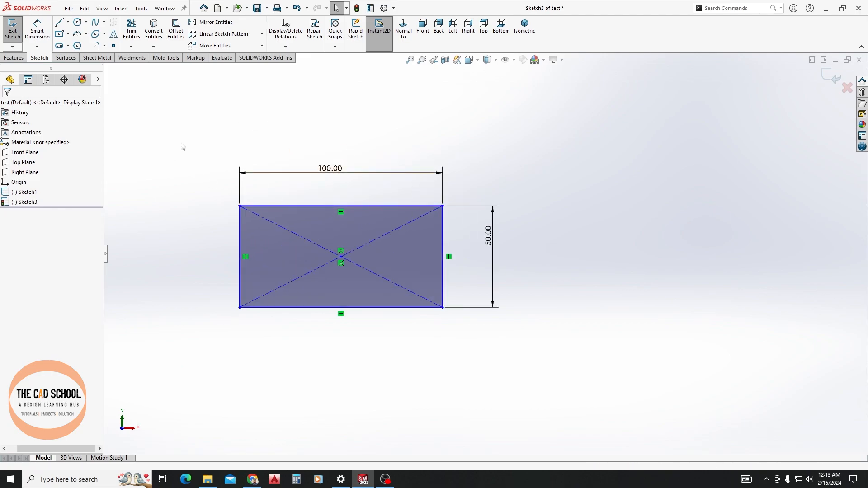
left_click_drag(177, 117, 248, 136)
left_click(262, 45)
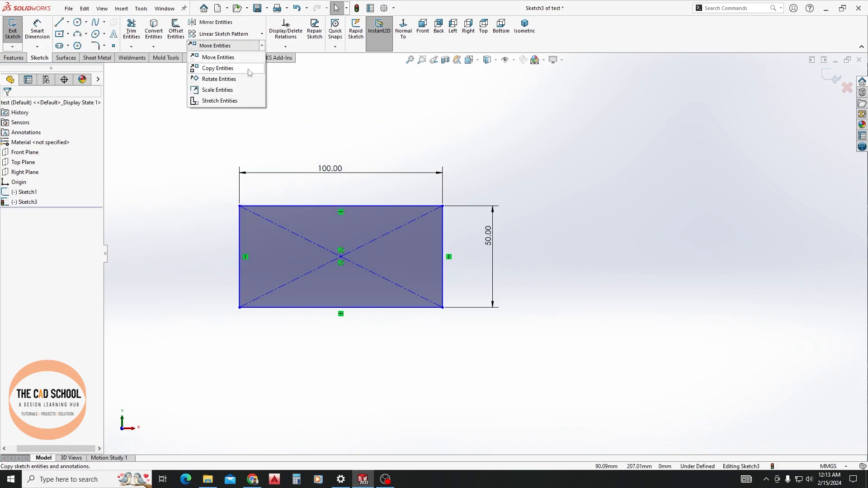
left_click(217, 92)
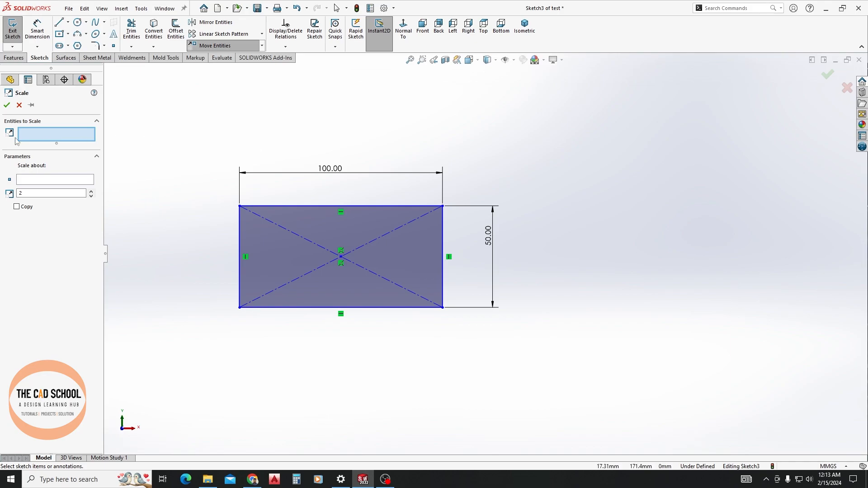
left_click_drag(198, 134, 475, 360)
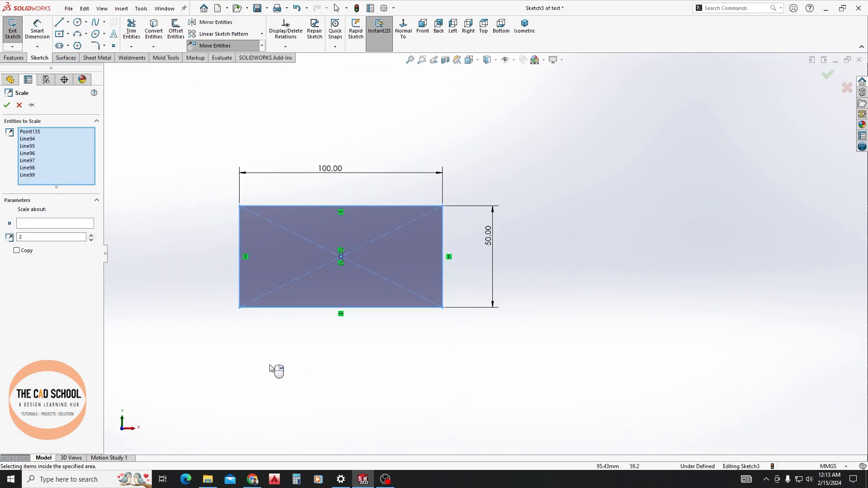
left_click(52, 224)
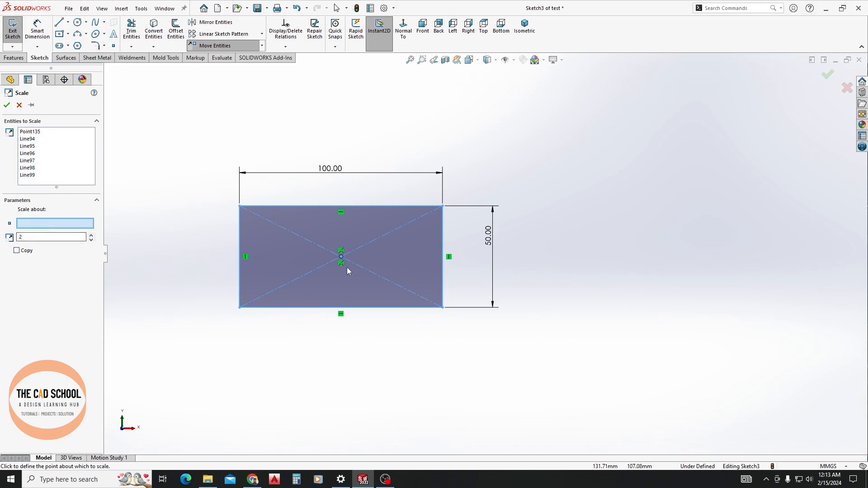
left_click(341, 257)
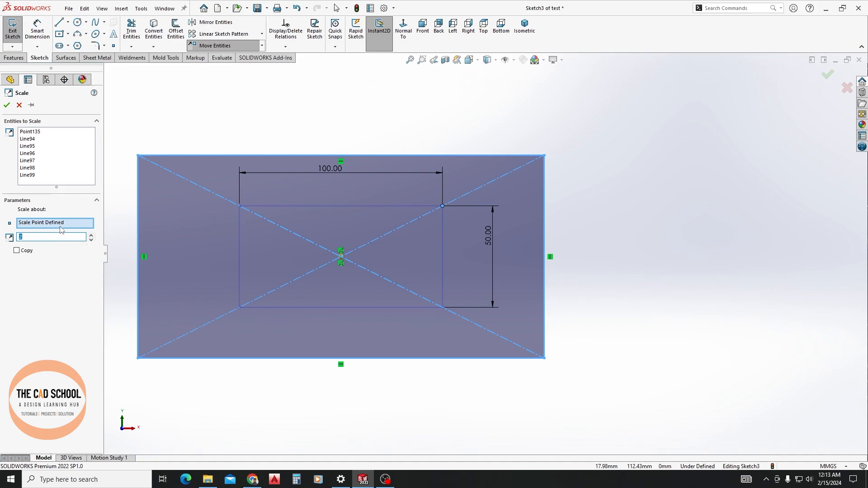
left_click(16, 251)
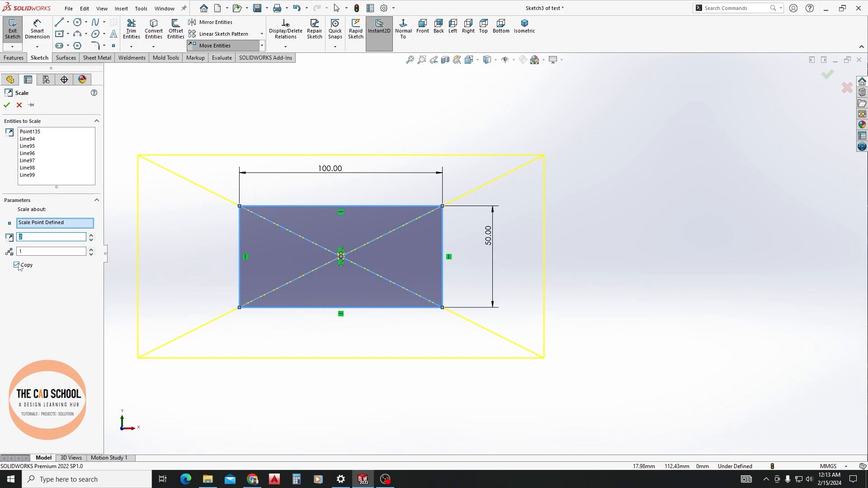
left_click(7, 105)
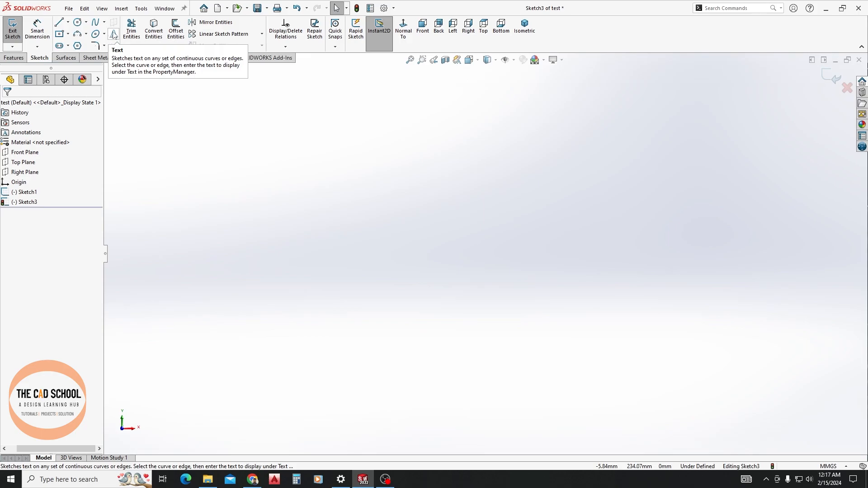
Start a sketch text and enter "The Cad School" as its content
left_click(114, 35)
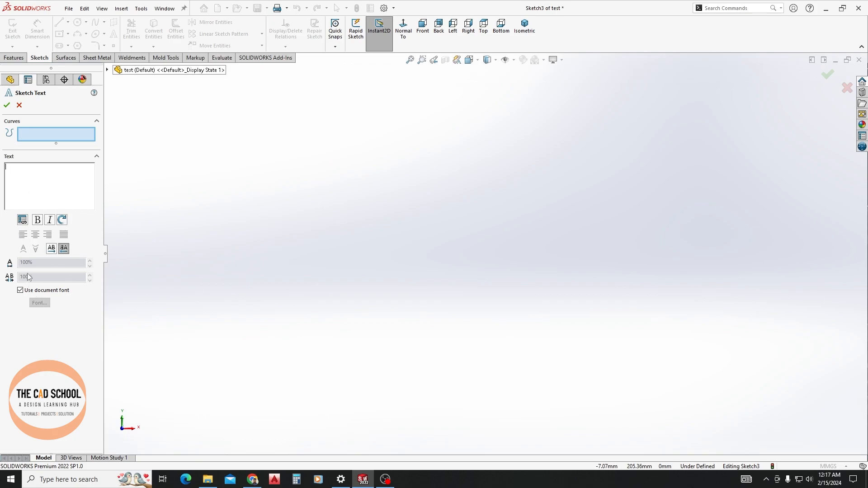
left_click(26, 168)
type("The Cad School")
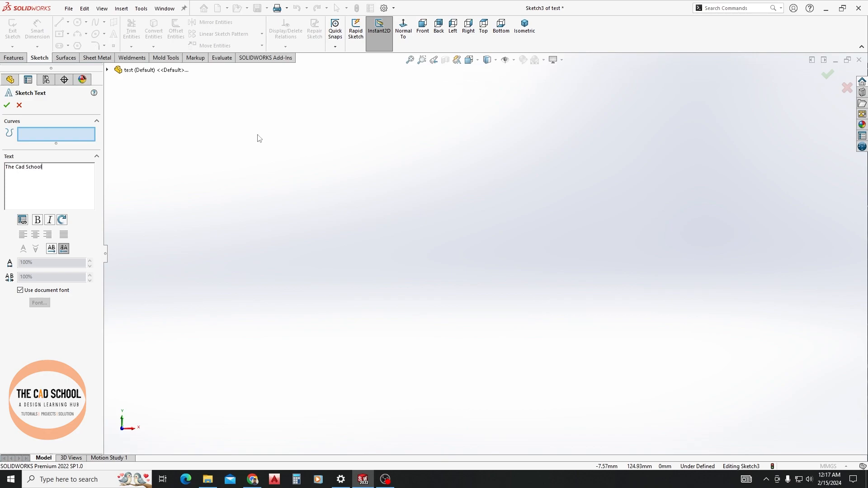
Change the mirrored sketch text so it reads from left to right
type("f")
scroll(344, 227, "up", 5)
scroll(391, 361, "down", 10)
scroll(466, 289, "down", 2)
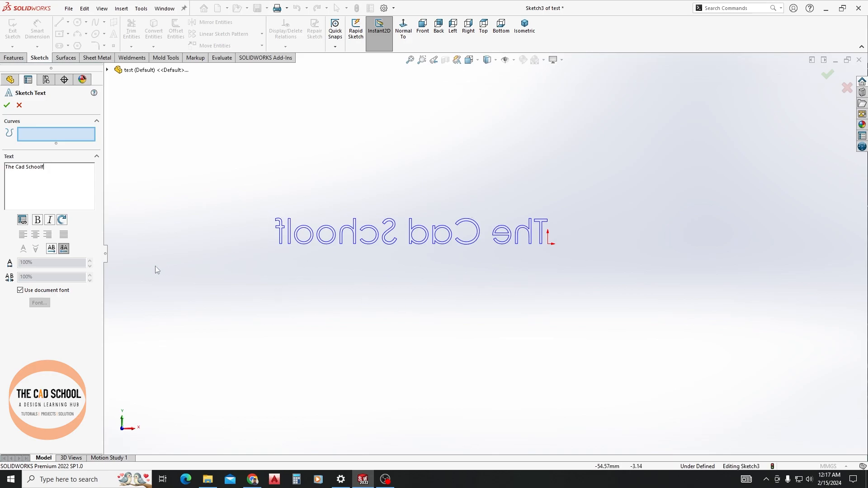
left_click(51, 250)
scroll(778, 254, "down", 3)
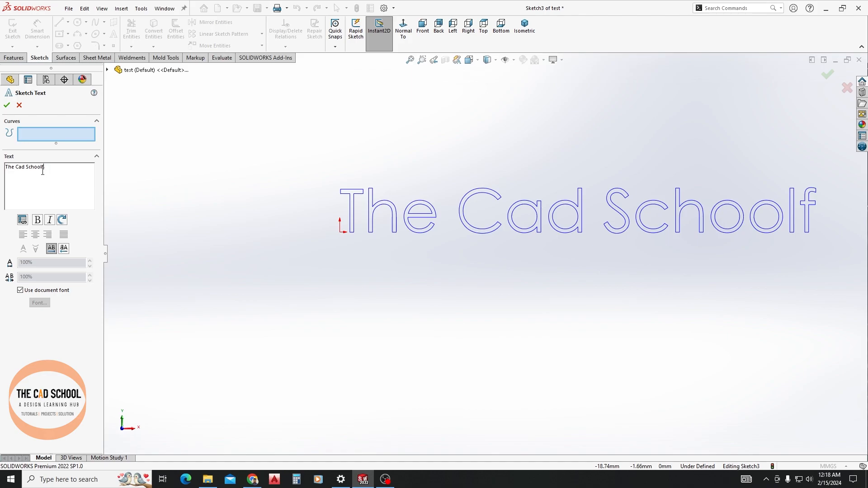
Remove the stray "f" from the end of the sketch text so it reads "The Cad School"
key("BackSpace")
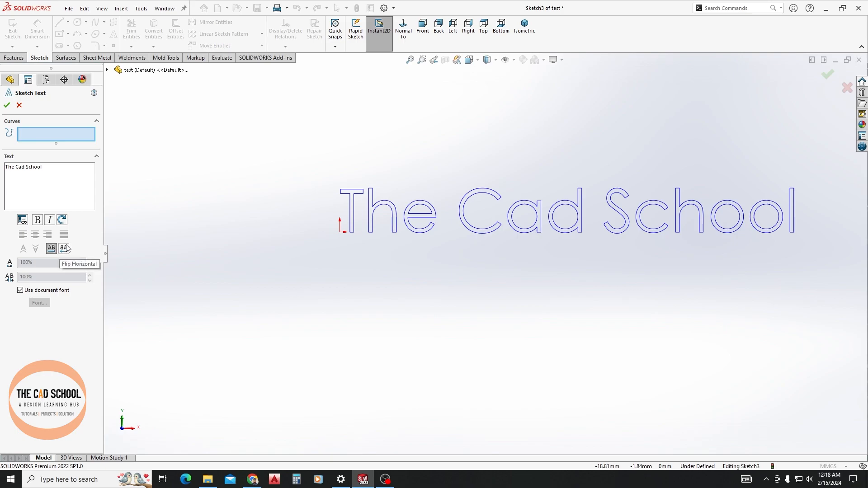
scroll(698, 245, "down", 2)
scroll(708, 233, "up", 3)
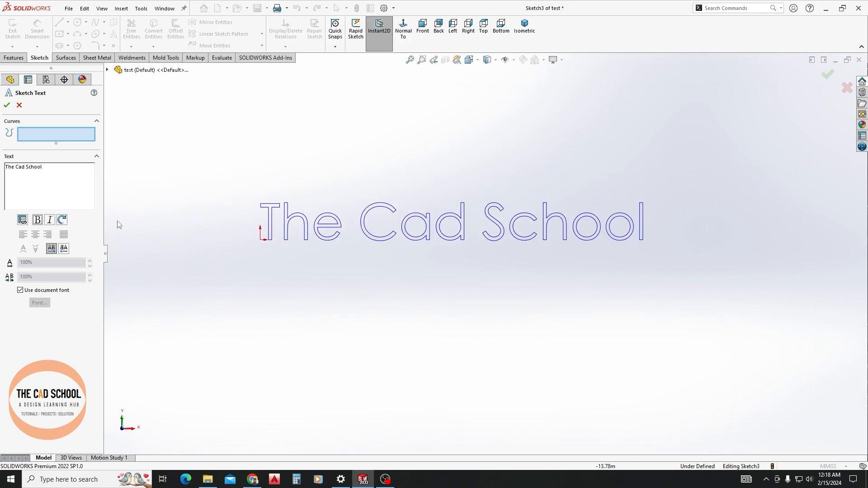
Try bold and italic formatting on the whole sketch text and restore the regular style
left_click_drag(47, 181, 1, 173)
left_click(37, 220)
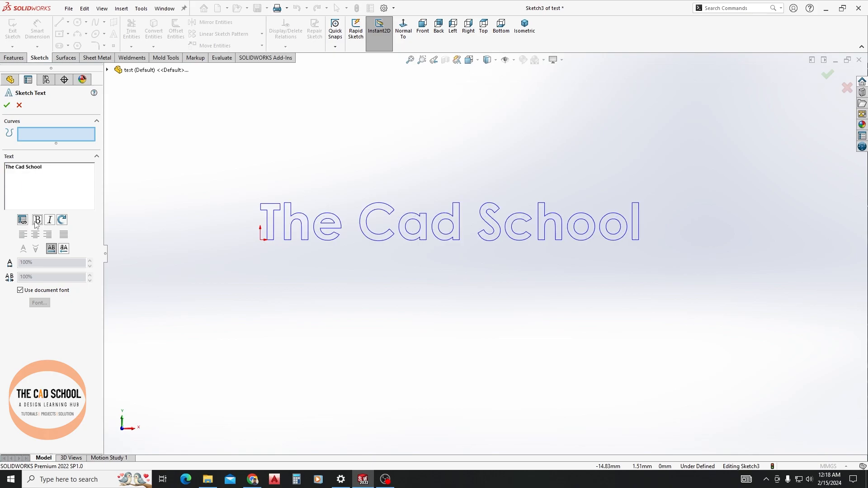
left_click(36, 222)
left_click(35, 222)
left_click(36, 221)
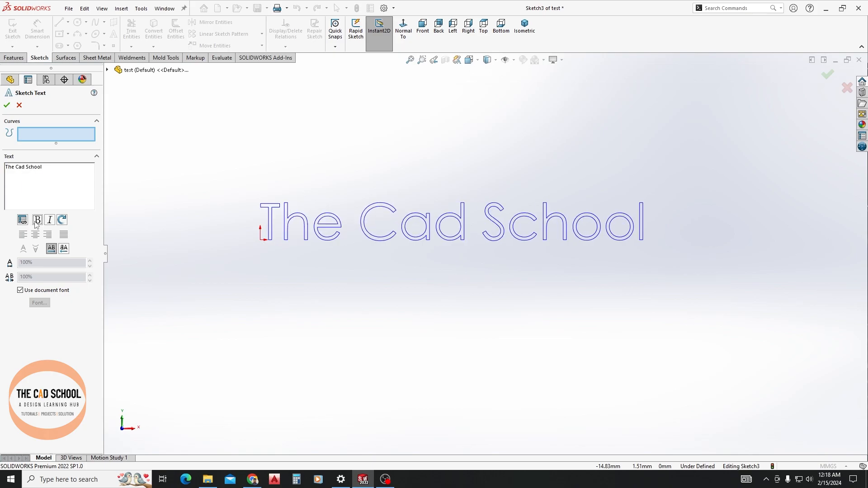
left_click(51, 220)
left_click(51, 221)
Try a 30-degree character rotation on the sketch text and delete its rotation tags, leaving only "The Cad School"
left_click(62, 220)
left_click(62, 220)
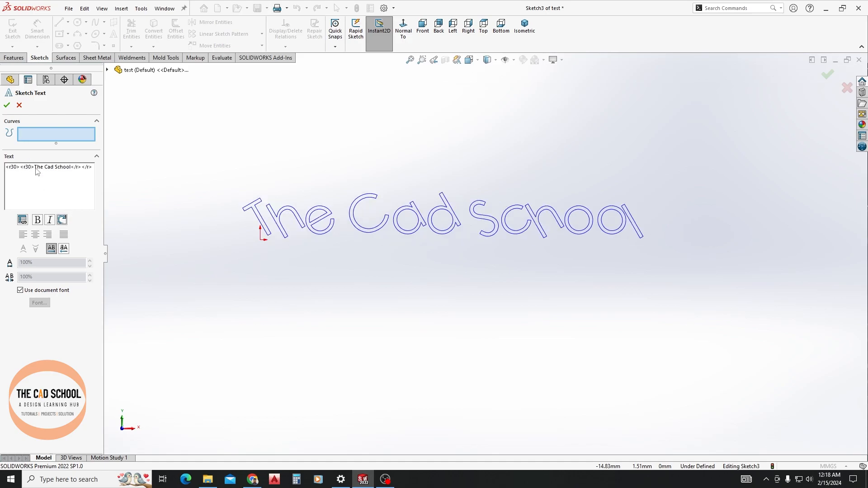
left_click_drag(35, 167, 1, 176)
type("\\")
key("BackSpace")
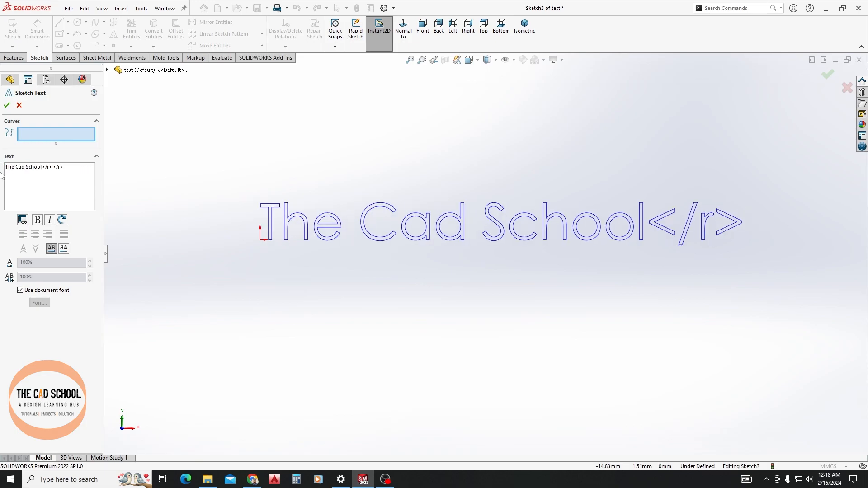
key("BackSpace")
key("BackSpace")
key("BackSpace")
key("BackSpace")
key("BackSpace")
key("BackSpace")
key("BackSpace")
key("BackSpace")
key("BackSpace")
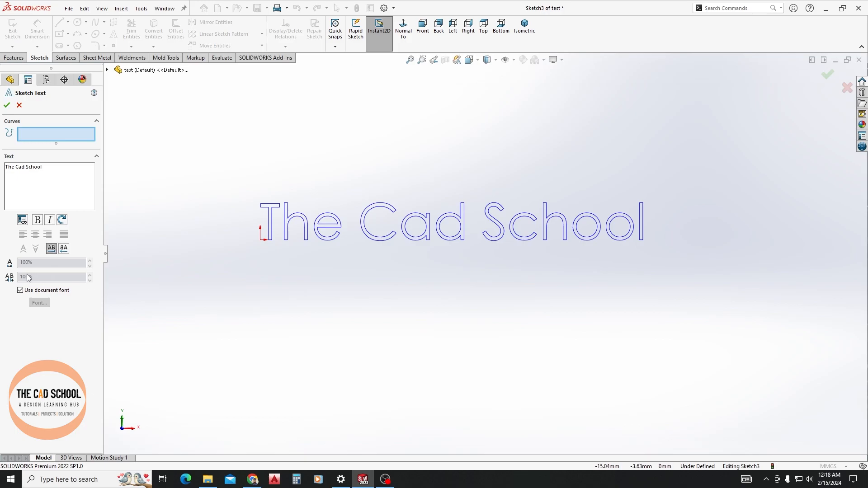
Disable the document font, try a 130% width factor on the sketch text and restore it to 100%
left_click(21, 290)
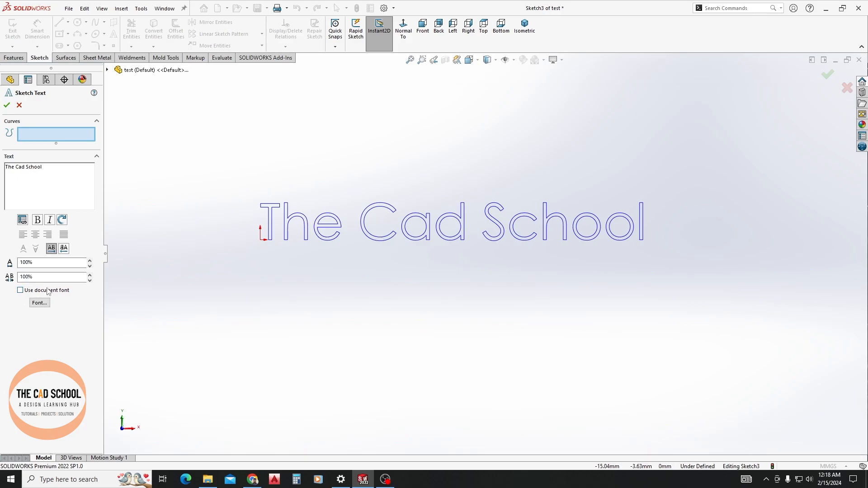
left_click(89, 261)
left_click(89, 261)
left_click(90, 261)
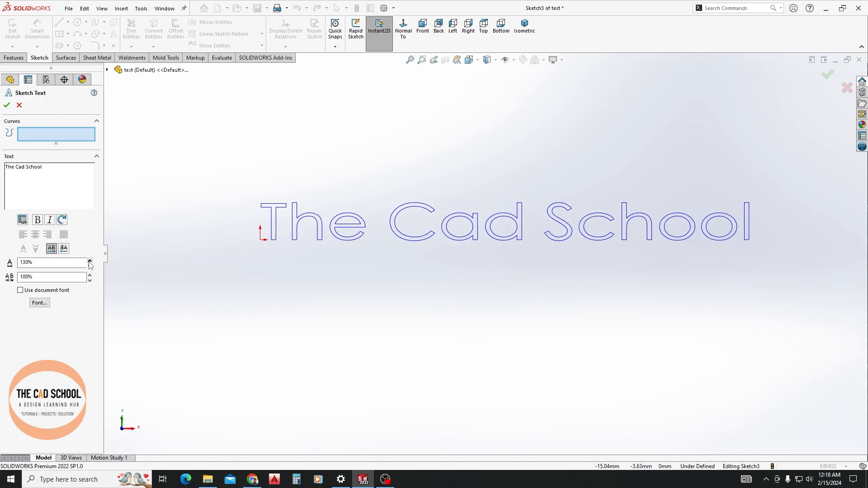
left_click(90, 266)
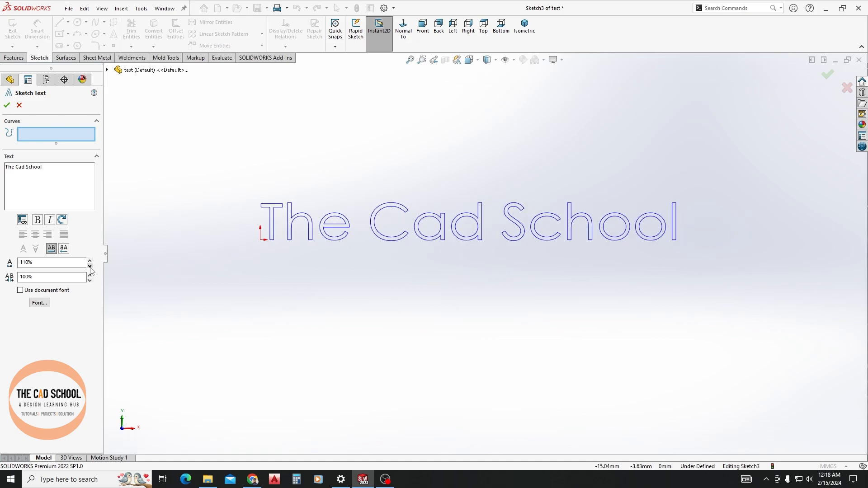
left_click(90, 267)
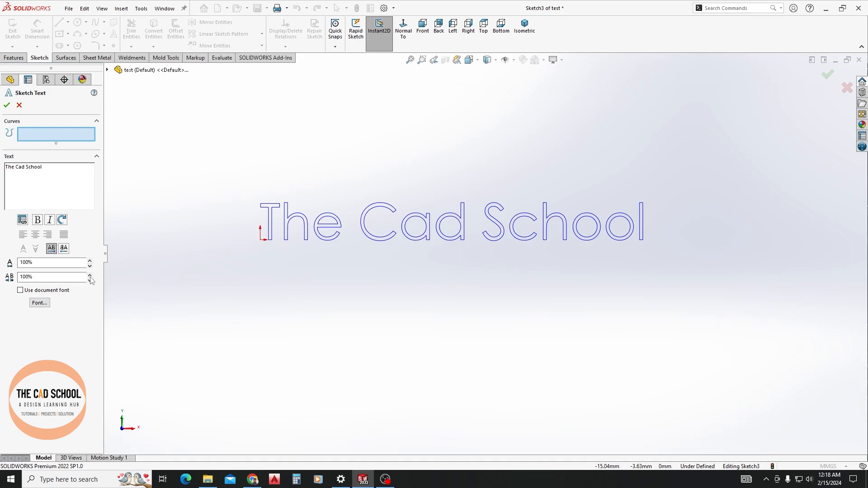
Increase the sketch text's character spacing to 170%
left_click(89, 275)
left_click(89, 275)
left_click(89, 274)
left_click(89, 274)
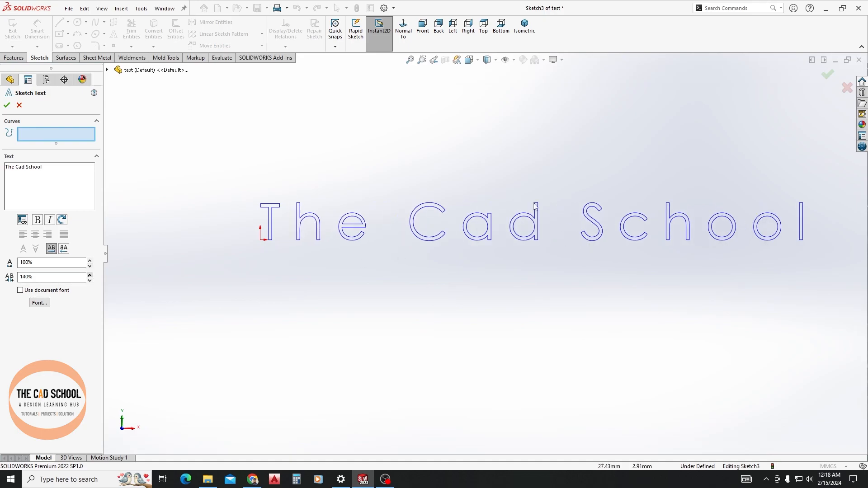
left_click(89, 275)
left_click(89, 274)
left_click(89, 274)
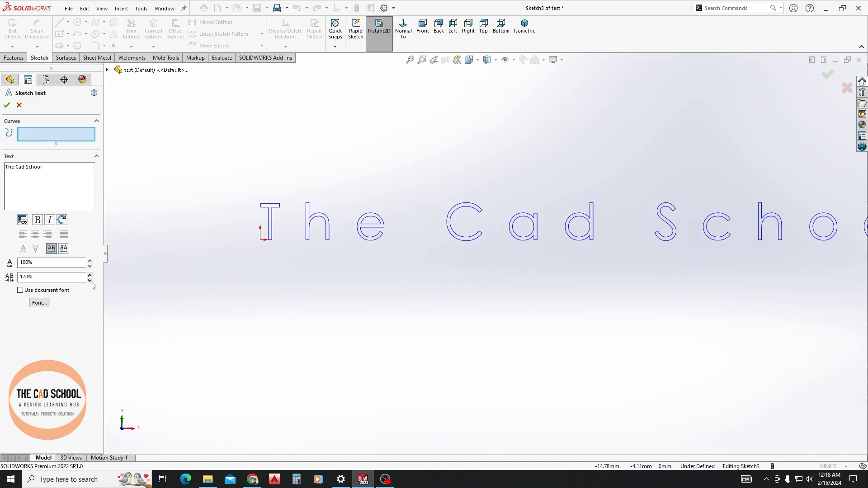
Reset the sketch text's character spacing to 100%
left_click(90, 280)
left_click(89, 280)
scroll(731, 224, "down", 3)
scroll(730, 223, "up", 5)
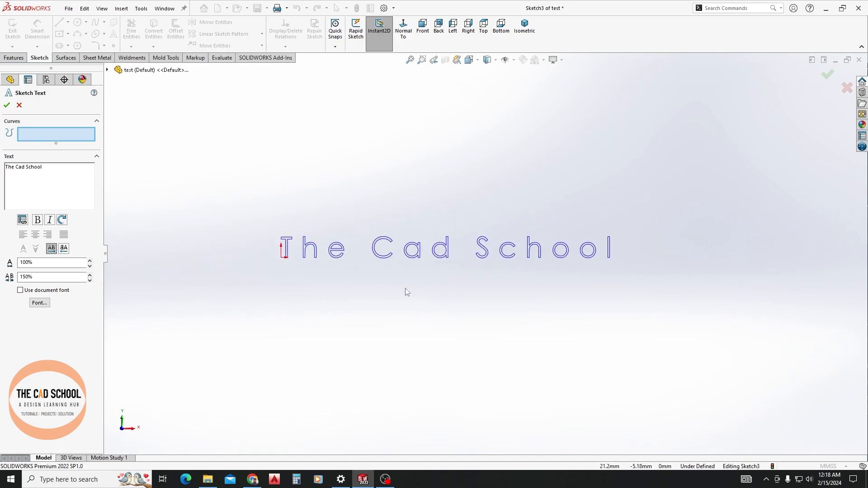
scroll(407, 291, "down", 2)
left_click(89, 280)
left_click(90, 280)
left_click(90, 280)
left_click(90, 280)
left_click(90, 280)
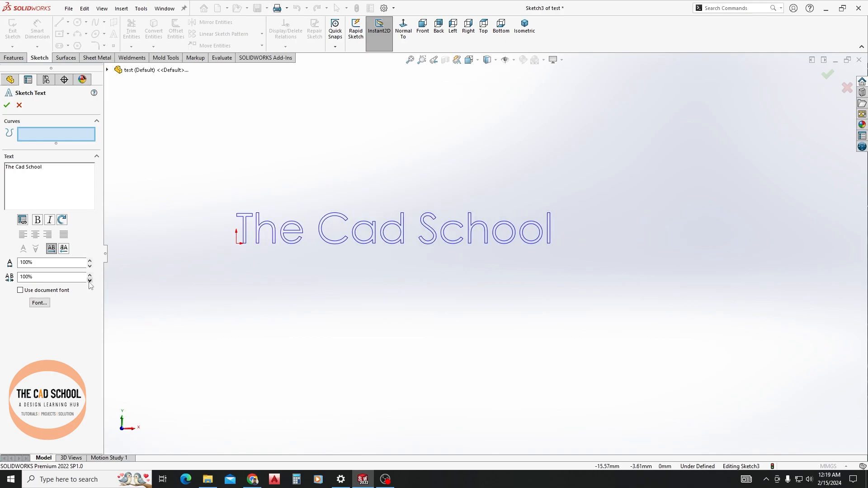
Try the Cinzel font in Black style on the sketch text and cancel the Sketch Text command
left_click(38, 303)
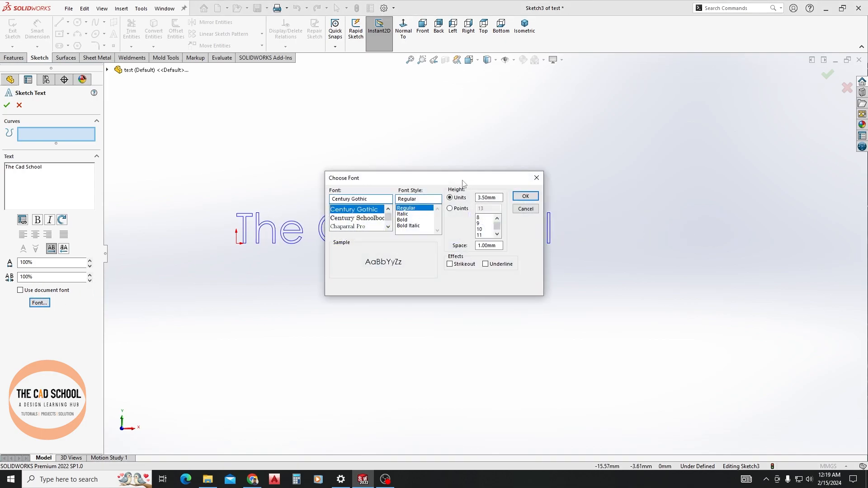
left_click_drag(685, 112, 686, 111)
scroll(584, 149, "down", 3)
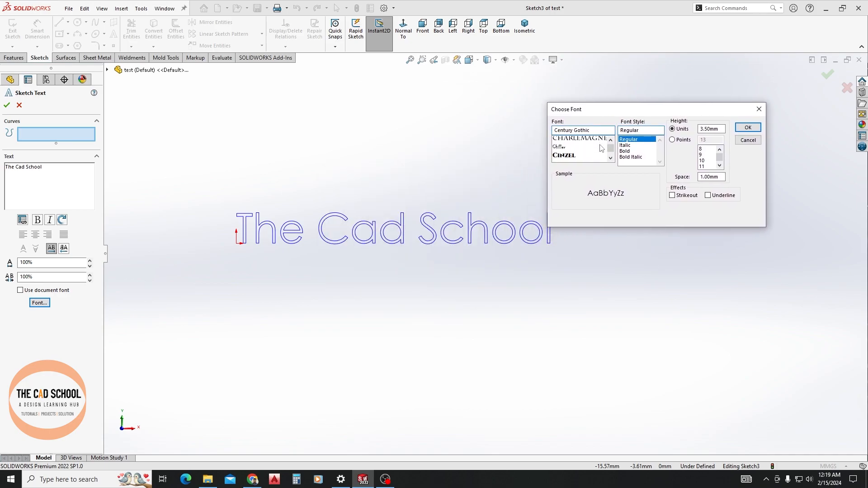
scroll(561, 152, "up", 1)
left_click(561, 150)
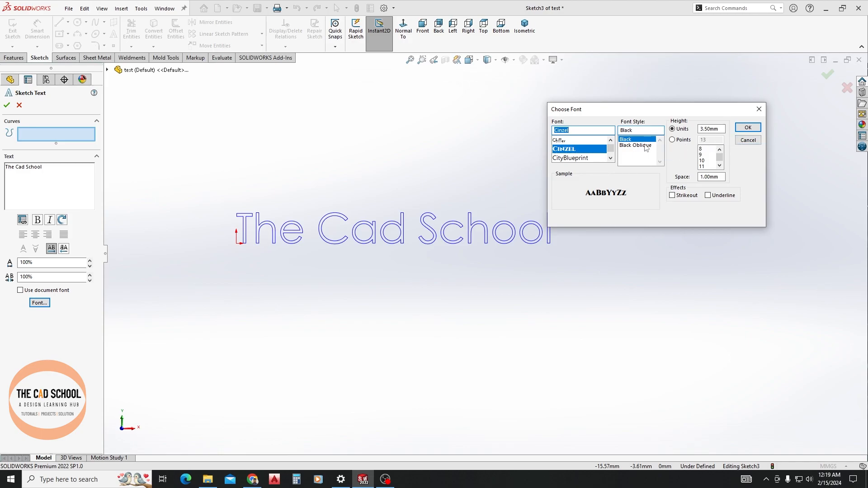
left_click(748, 127)
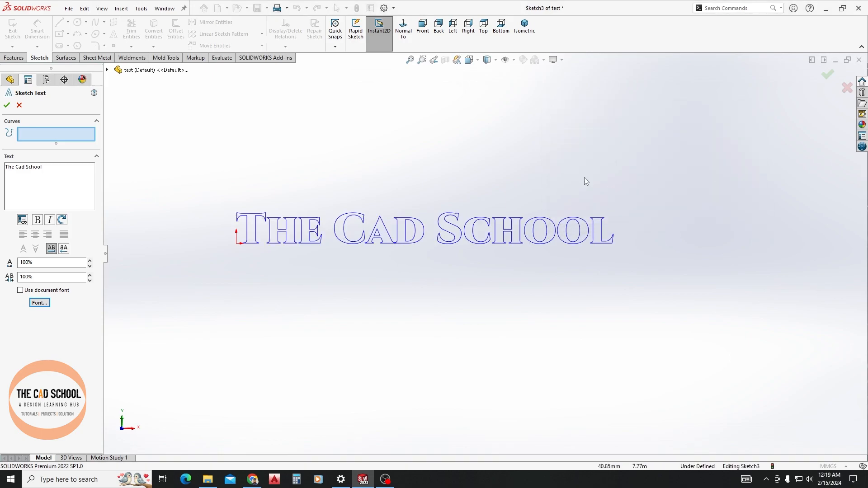
scroll(487, 262, "up", 2)
scroll(426, 232, "down", 4)
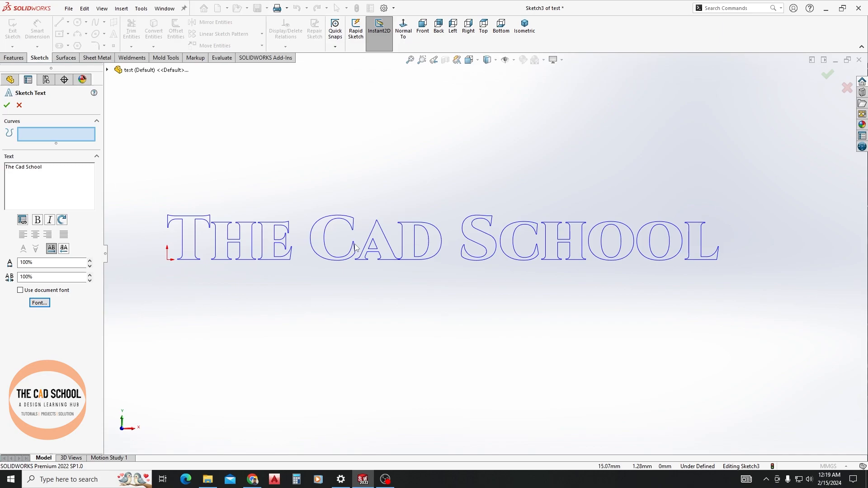
key("Escape")
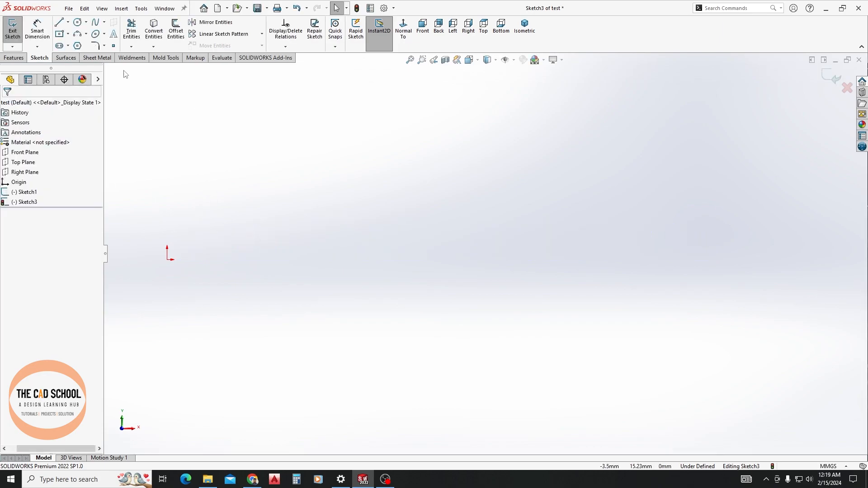
Sketch a circle with a radius of about 5.13 mm, well away from the origin along the positive X direction
left_click(78, 23)
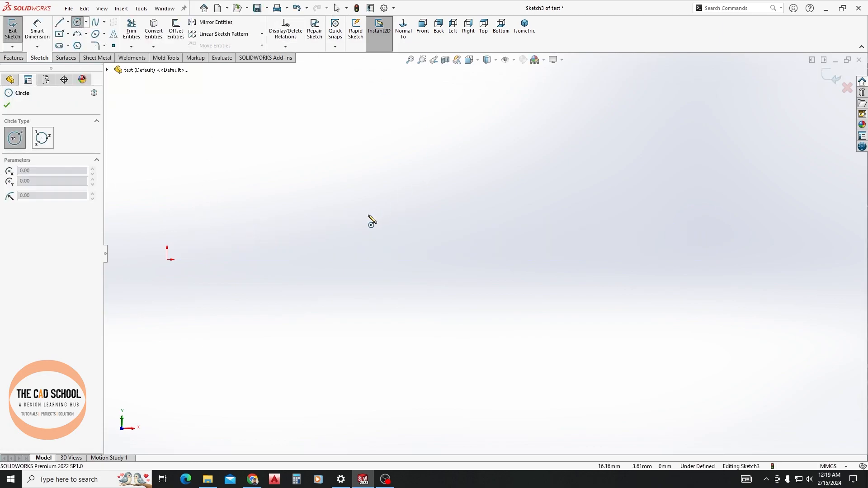
left_click(420, 247)
left_click(445, 307)
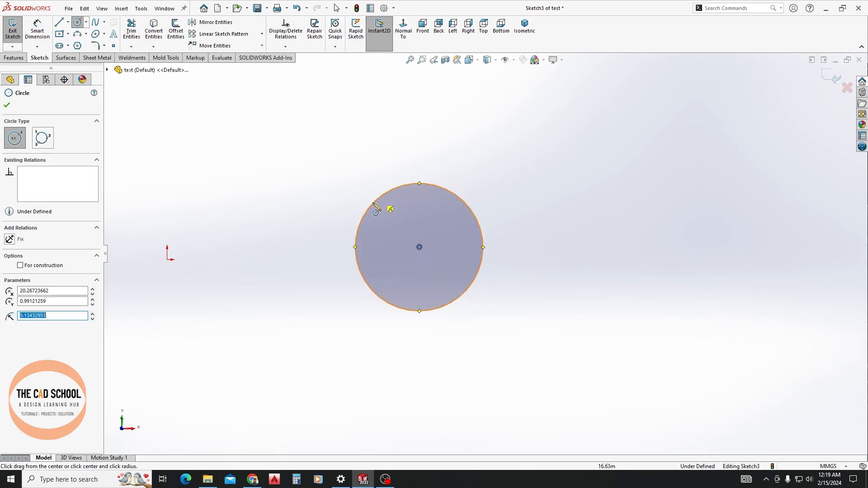
key("Escape")
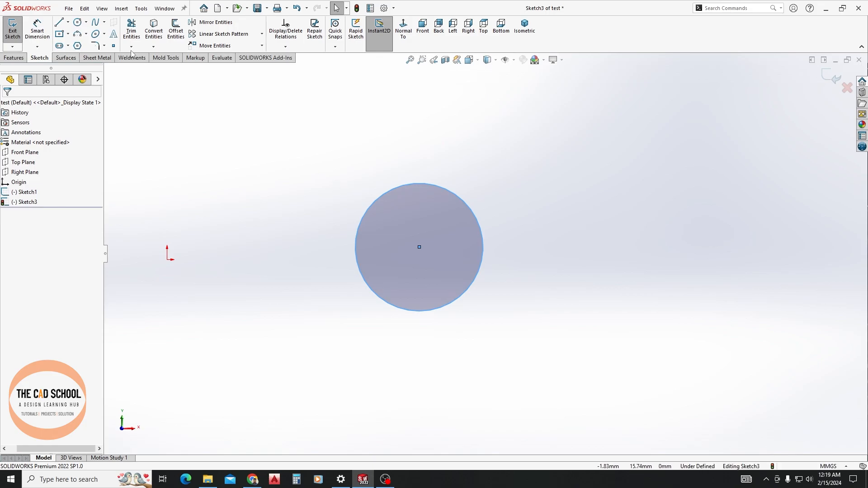
Start a sketch text along the circle, enter "The Cad School" and make the whole text bold
left_click(114, 34)
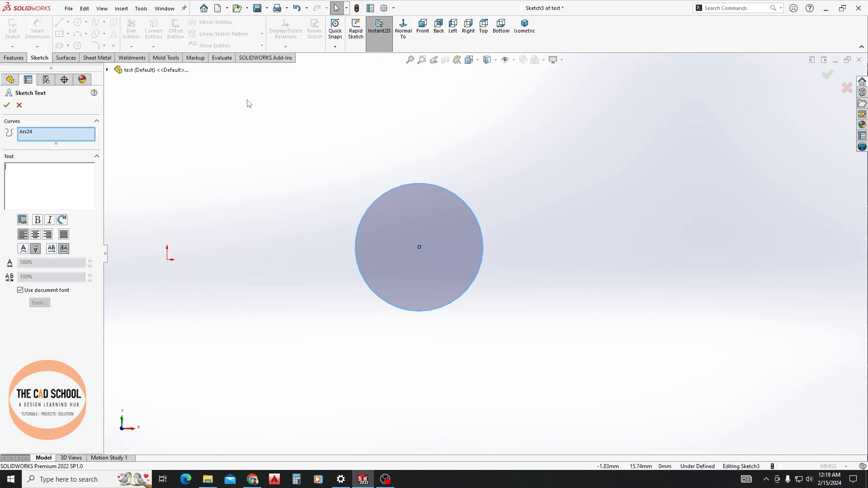
left_click(18, 172)
type("The Cad")
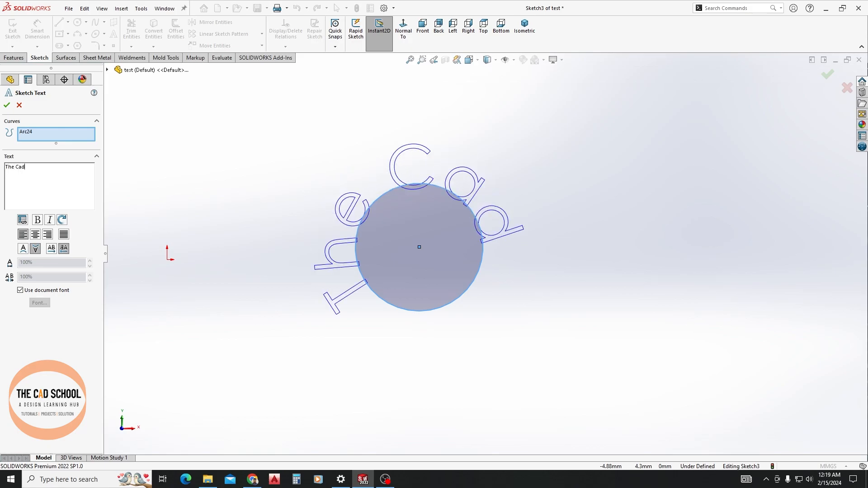
type(" School")
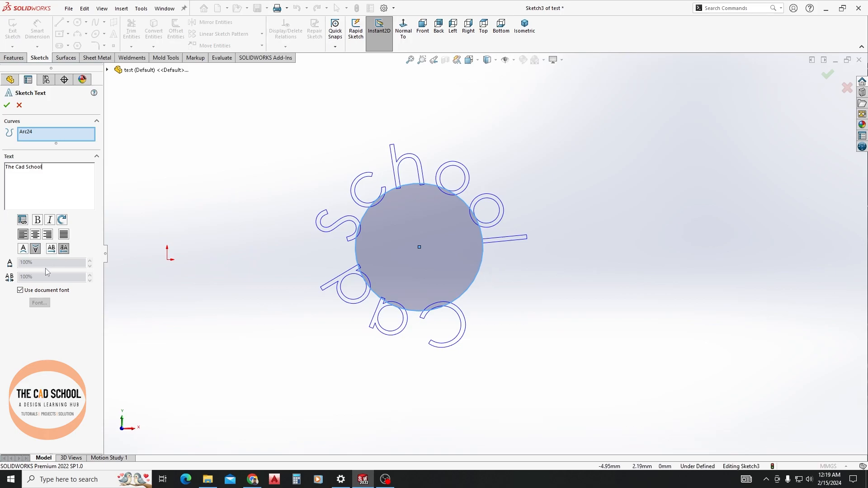
left_click_drag(43, 167, 1, 166)
left_click(38, 221)
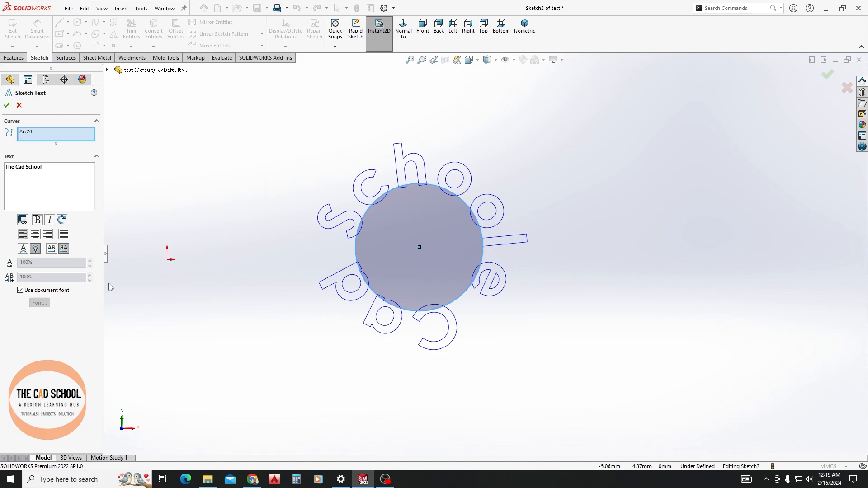
Disable the document font and set the circle text's font height to 1.5 mm
left_click(20, 291)
left_click(39, 303)
left_click_drag(474, 179, 808, 119)
type("4")
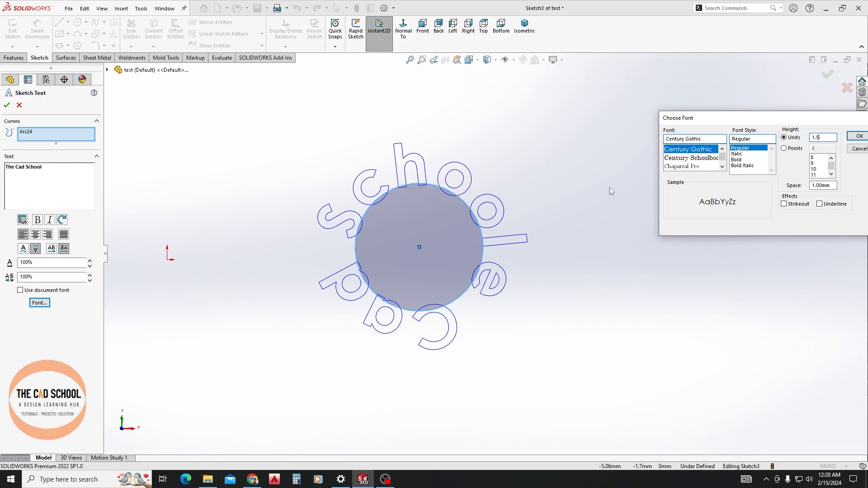
left_click_drag(744, 118, 638, 107)
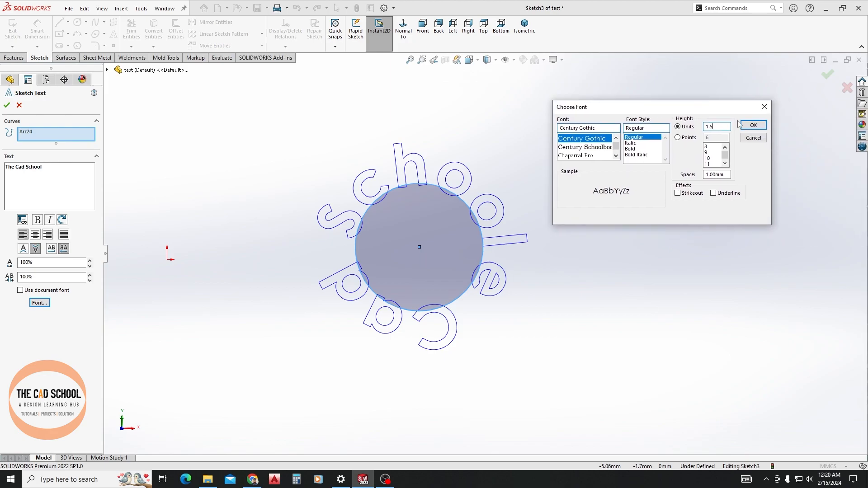
left_click(753, 125)
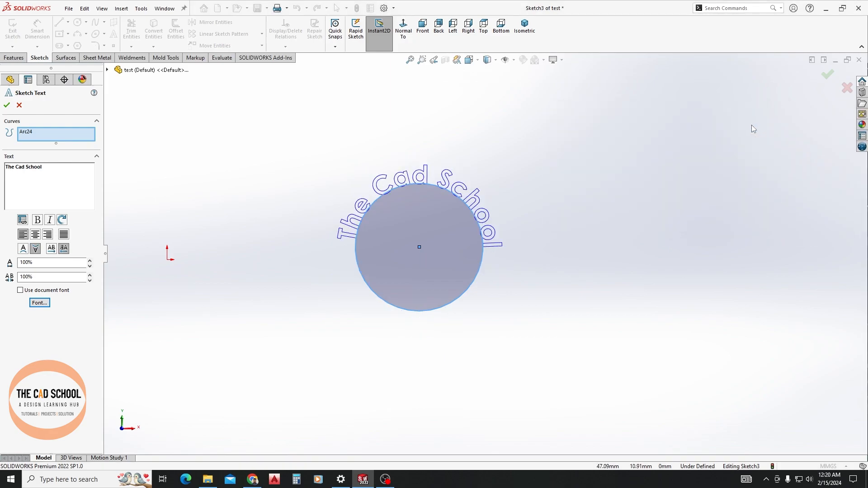
scroll(406, 198, "up", 1)
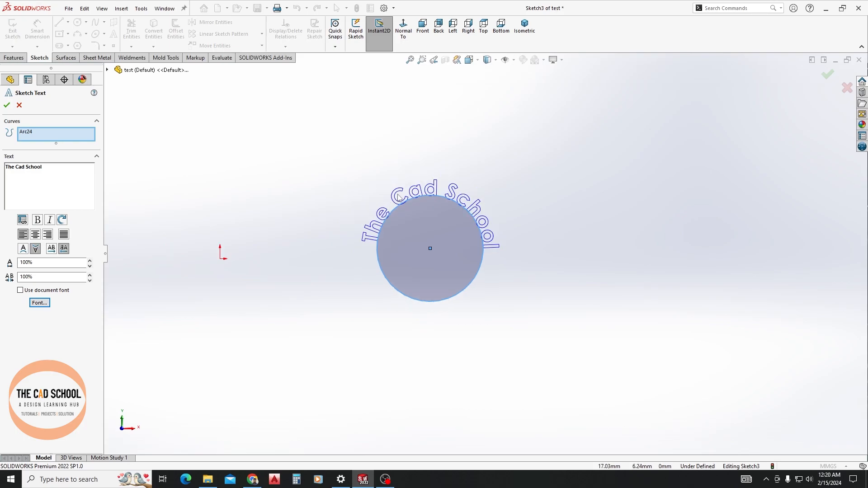
scroll(409, 181, "down", 2)
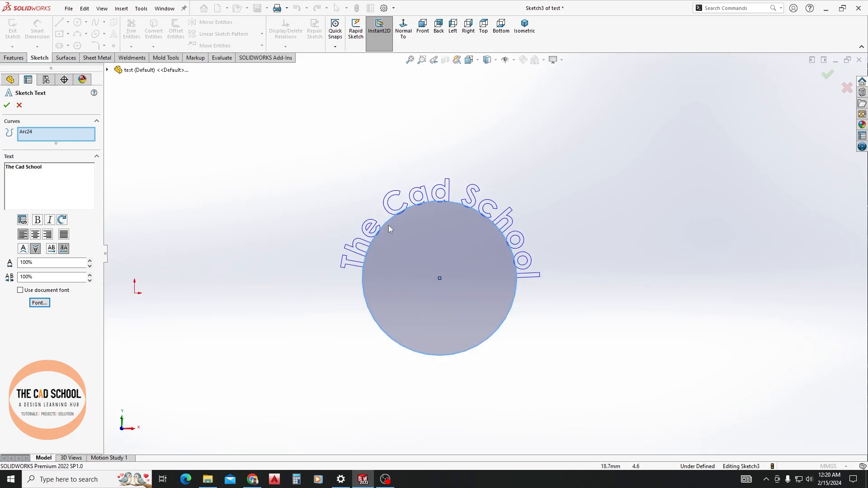
Try centre alignment for the text around the circle and restore left alignment
left_click(62, 250)
left_click(35, 235)
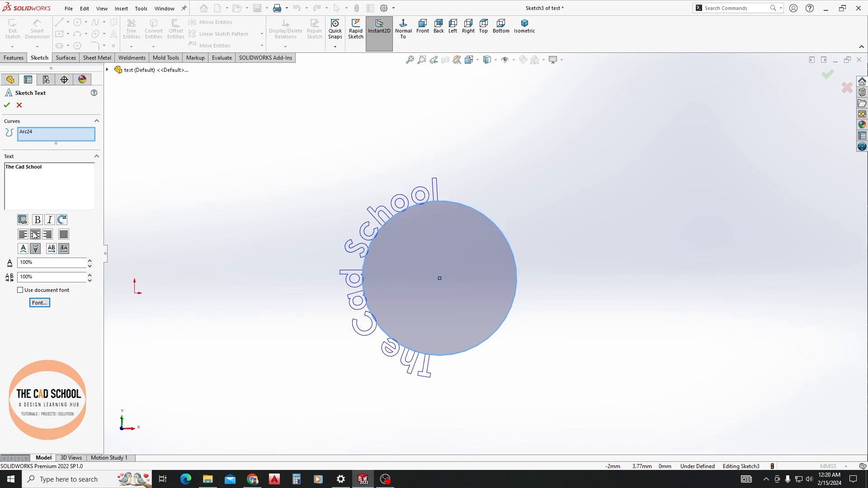
left_click(23, 236)
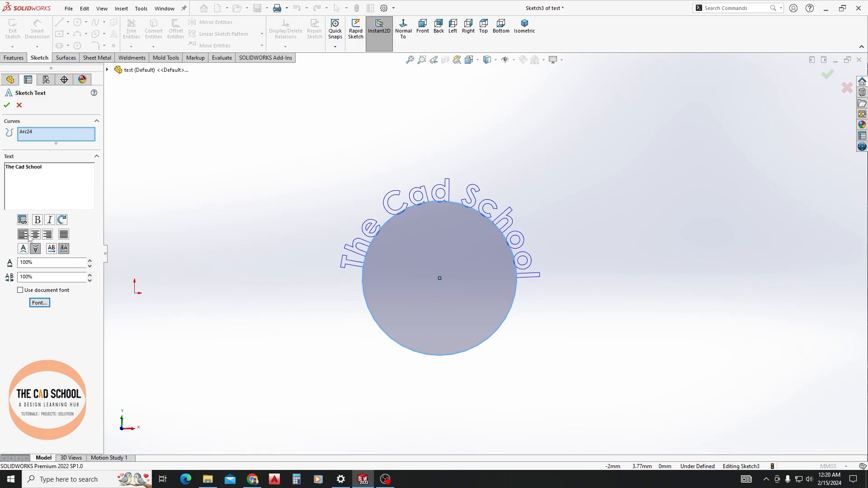
Try right alignment and full justification for the text around the circle, and restore left alignment
left_click(47, 235)
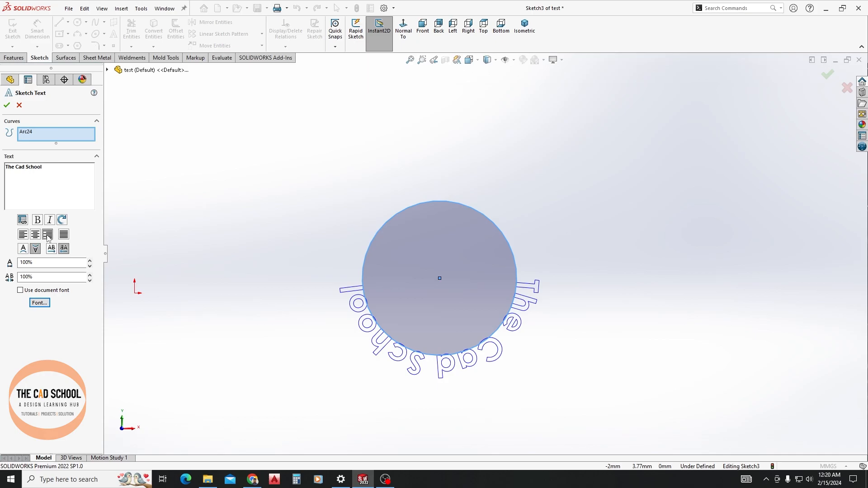
left_click(67, 236)
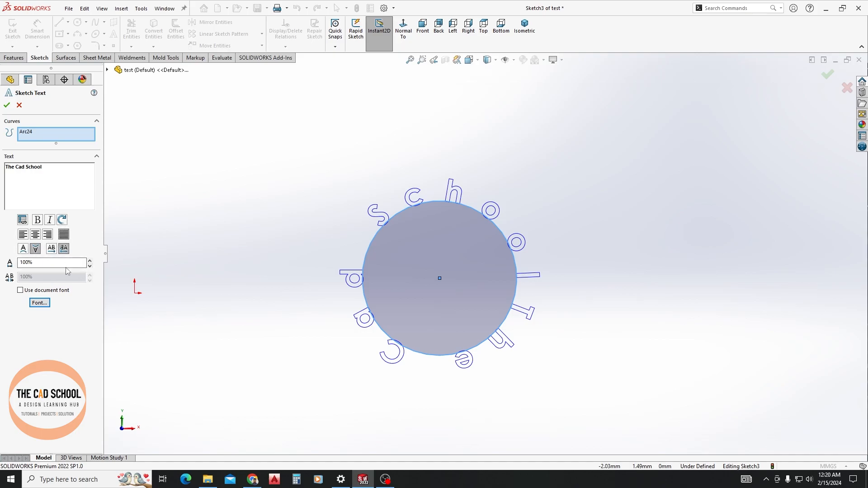
left_click(22, 234)
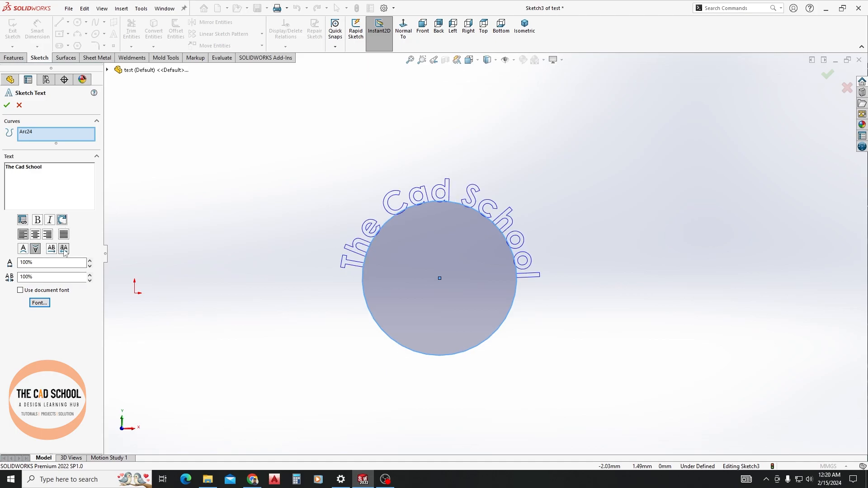
Try a wider character spacing of 190% for the text around the circle
left_click(89, 275)
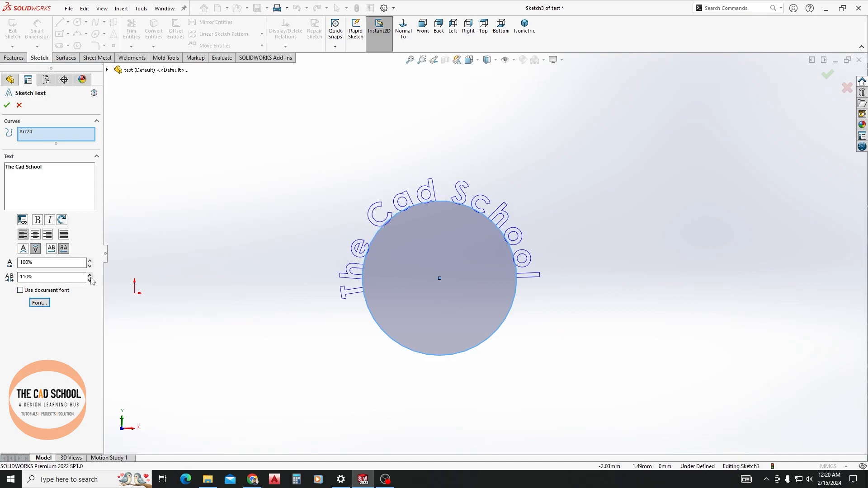
left_click(89, 275)
left_click(90, 275)
left_click(90, 275)
left_click(89, 275)
left_click(90, 275)
left_click(89, 275)
left_click(89, 275)
left_click(90, 275)
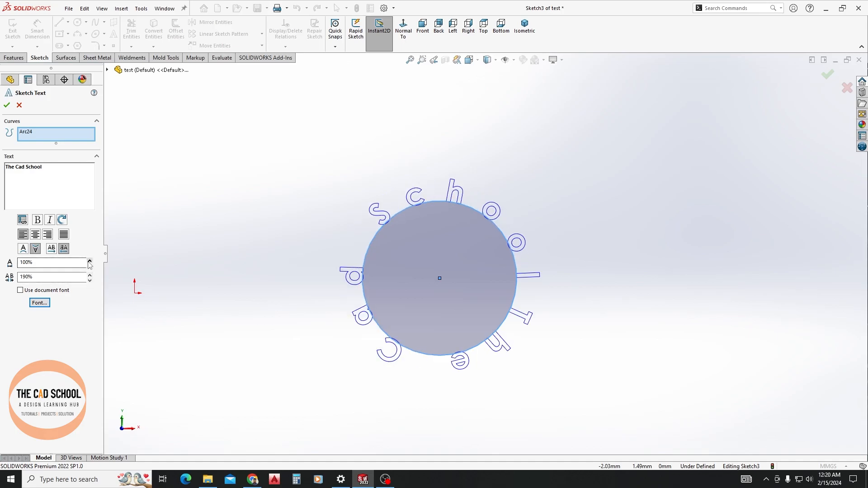
Try narrowing the circle text's character width to 50% and restore it to 100%
left_click(89, 261)
left_click(90, 266)
left_click(90, 266)
left_click(90, 266)
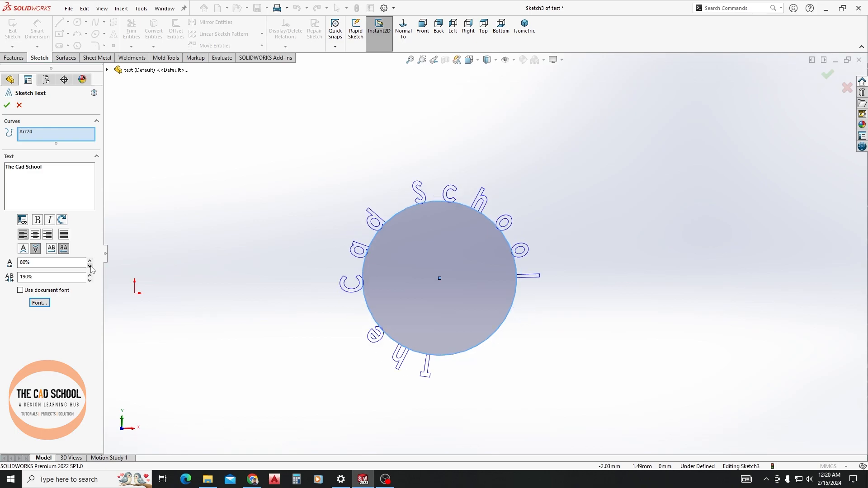
left_click(90, 266)
left_click(90, 266)
left_click(90, 266)
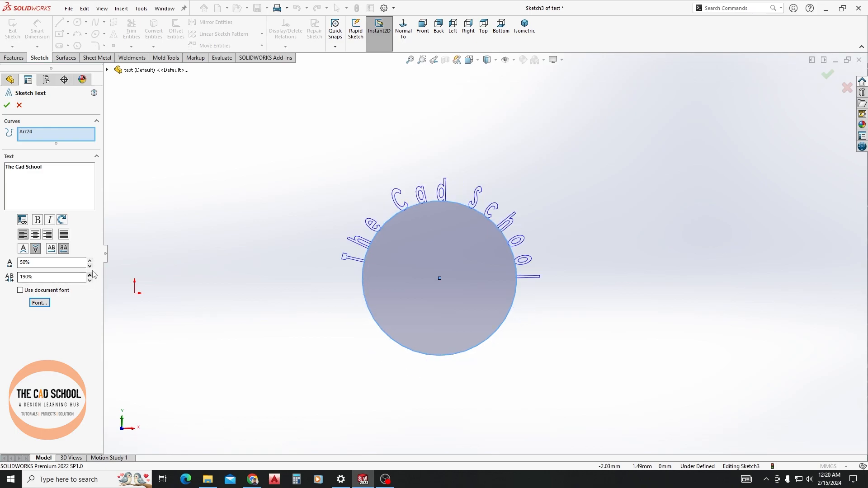
left_click(89, 261)
left_click(90, 261)
left_click(90, 261)
left_click(89, 262)
left_click(89, 262)
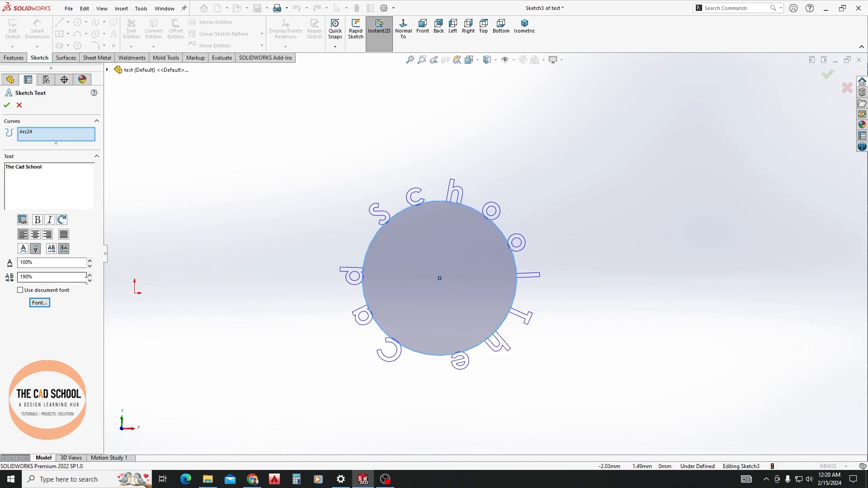
Set the character spacing of the text around the circle to 120%
left_click(90, 281)
left_click(90, 280)
left_click(90, 280)
left_click(90, 281)
left_click(90, 281)
left_click(90, 280)
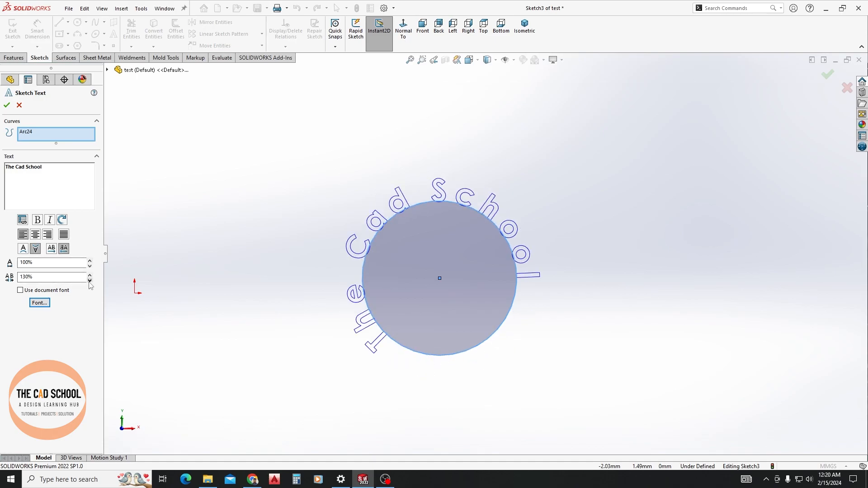
left_click(90, 281)
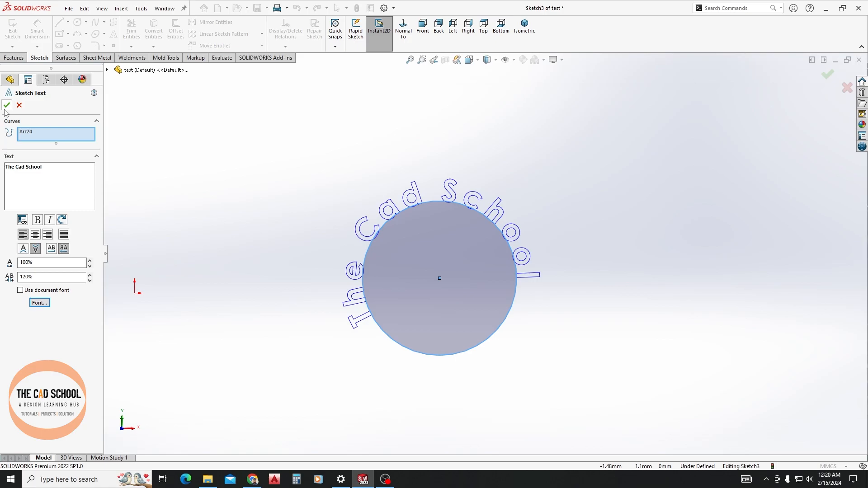
Set the circle text's font style to Bold Italic and accept the sketch text
left_click(39, 302)
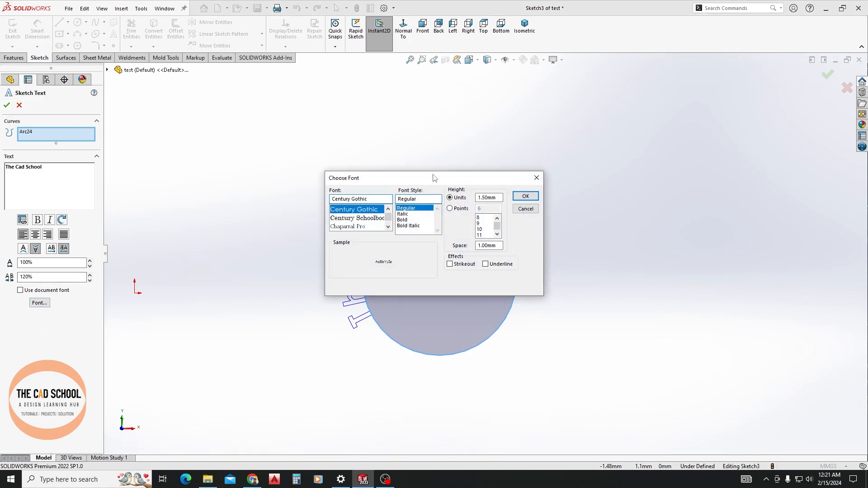
left_click_drag(434, 178, 691, 83)
left_click(660, 119)
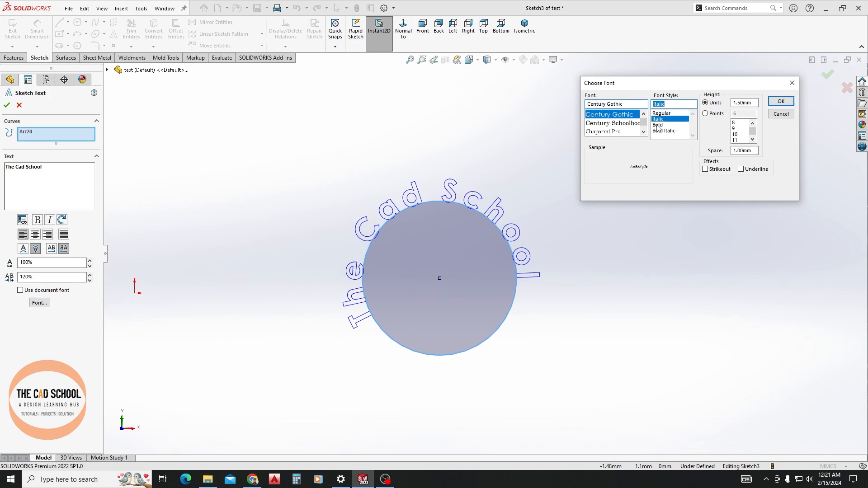
left_click(660, 131)
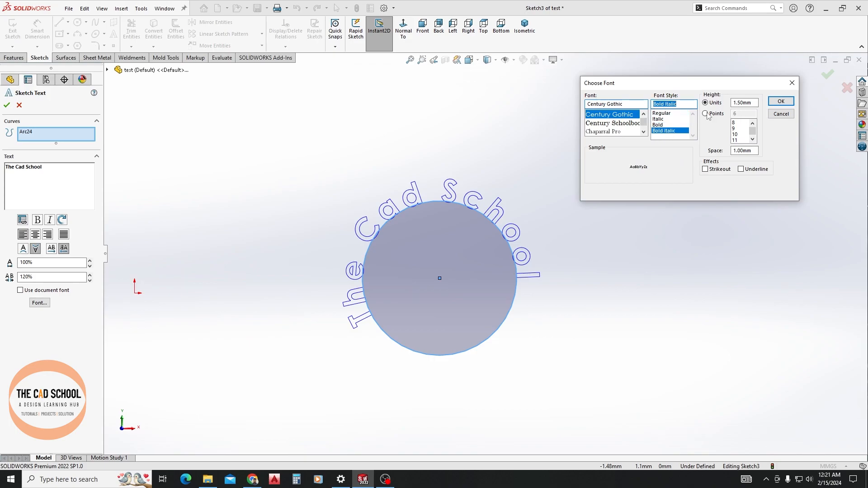
left_click(783, 103)
scroll(394, 280, "up", 1)
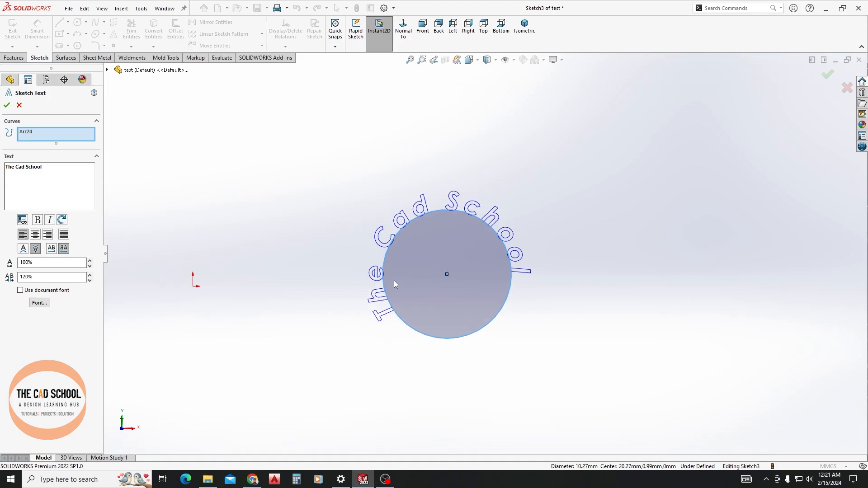
scroll(394, 280, "down", 2)
left_click(7, 105)
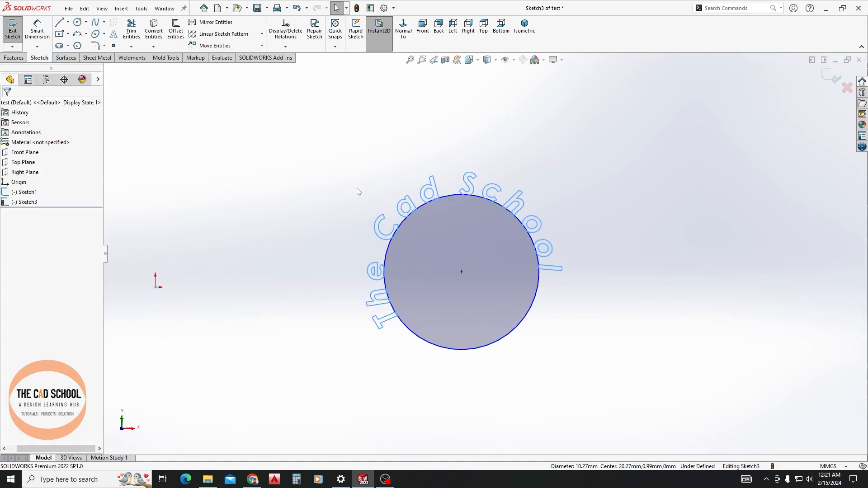
Convert the circle carrying the text to construction geometry
scroll(534, 229, "up", 1)
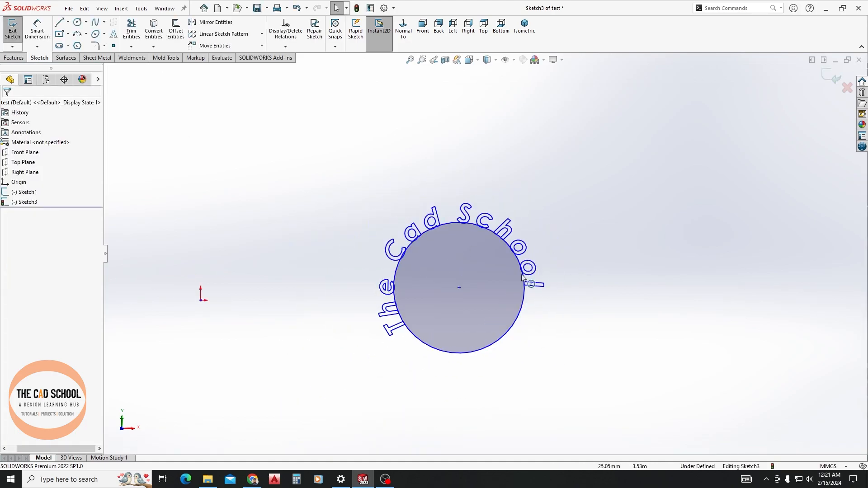
left_click(524, 302)
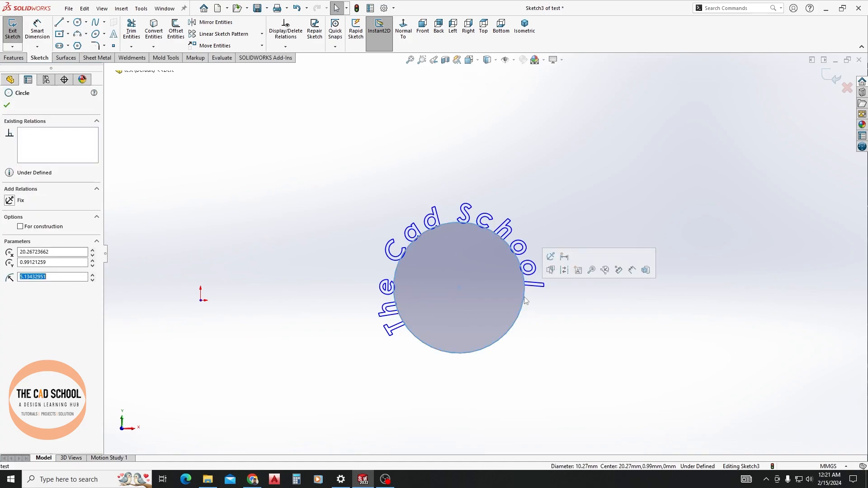
left_click(564, 270)
mouse_move(543, 252)
middle_mouse_down()
mouse_move(486, 277)
mouse_move(506, 289)
middle_mouse_up()
scroll(454, 181, "down", 1)
scroll(452, 168, "up", 4)
scroll(444, 136, "down", 2)
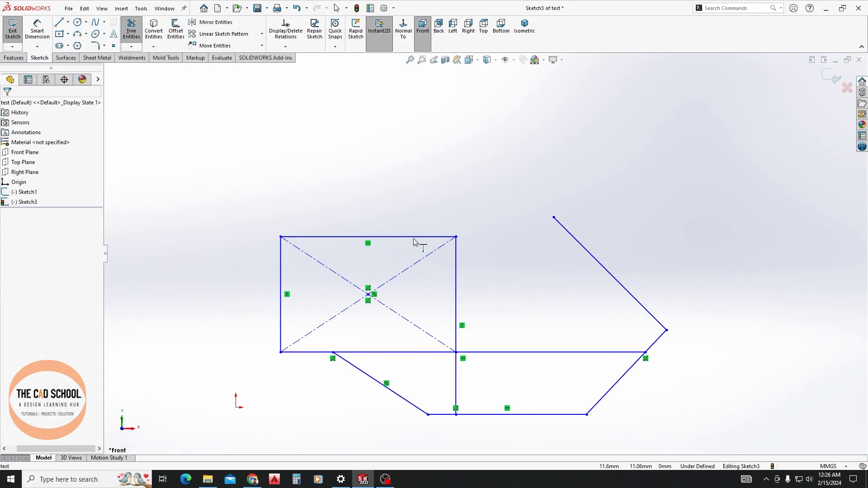